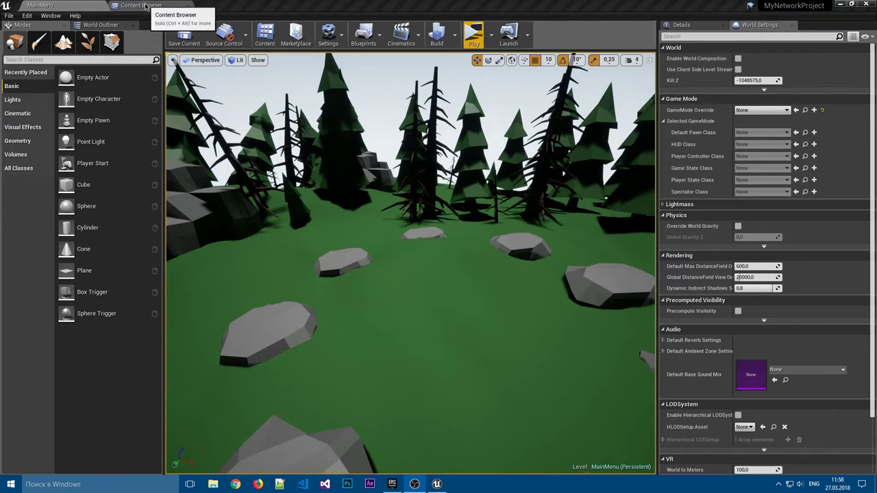
Test the game preview, then fly the camera to a view of forest rocks and trees
right_click_drag(478, 91, 477, 91)
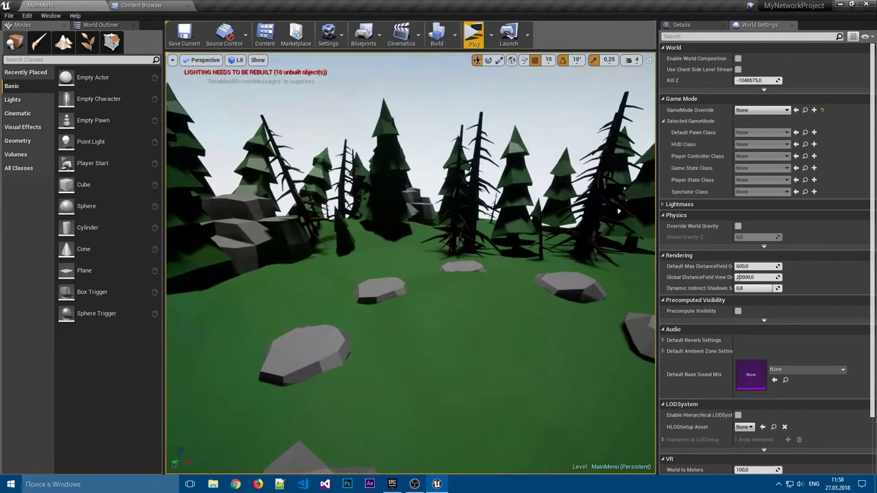
left_click(474, 34)
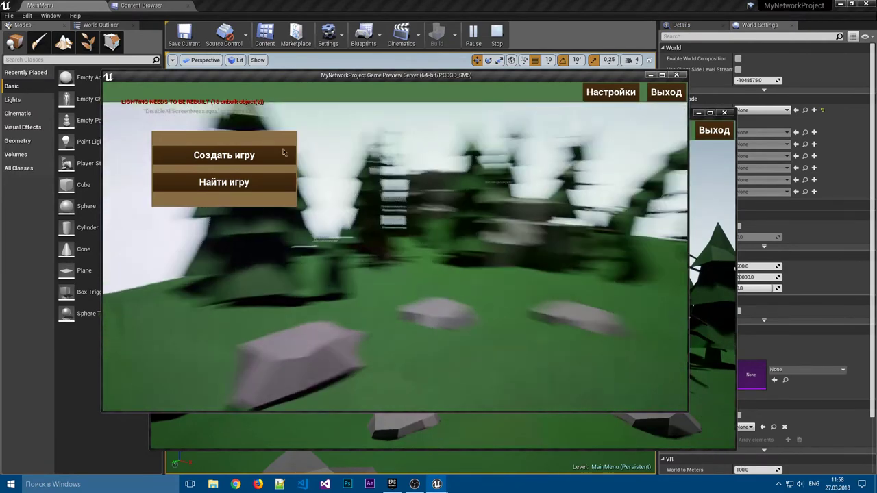
left_click(680, 76)
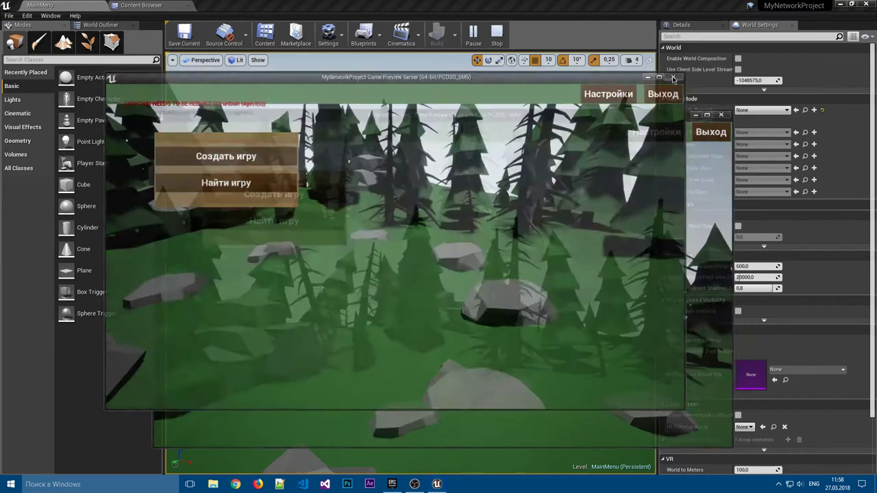
right_click_drag(411, 260, 411, 261)
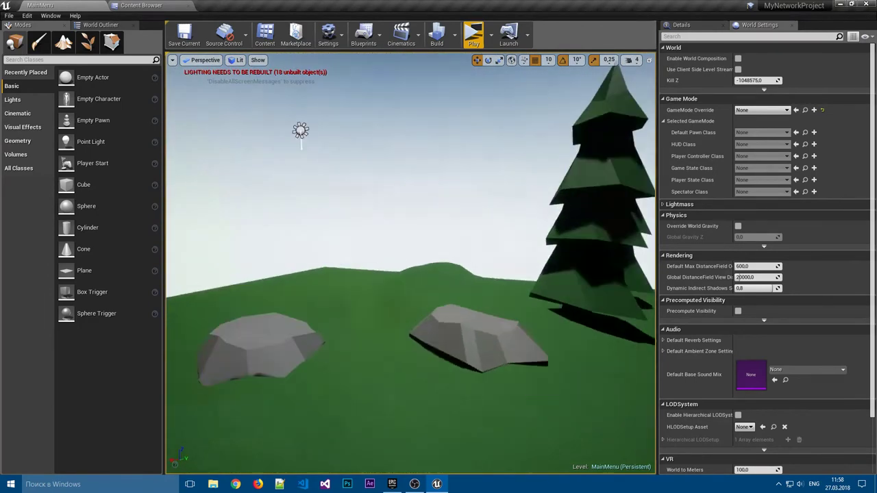
right_click_drag(485, 143, 485, 143)
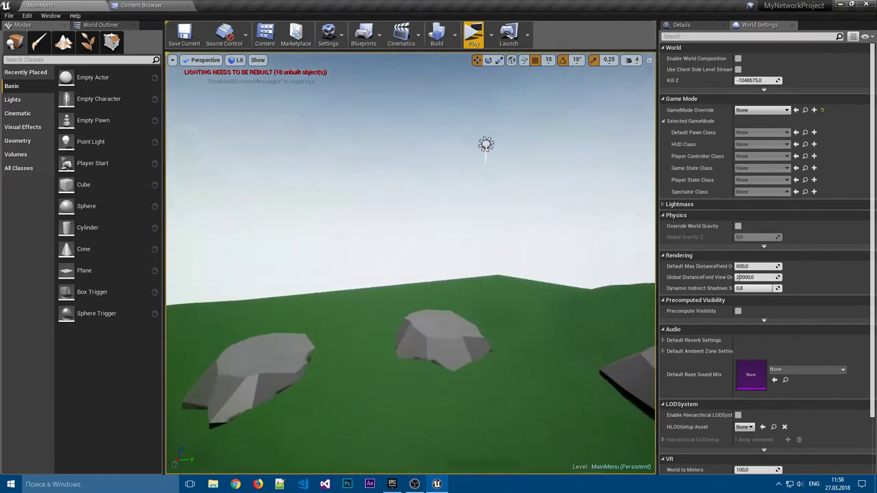
right_click_drag(411, 260, 411, 261)
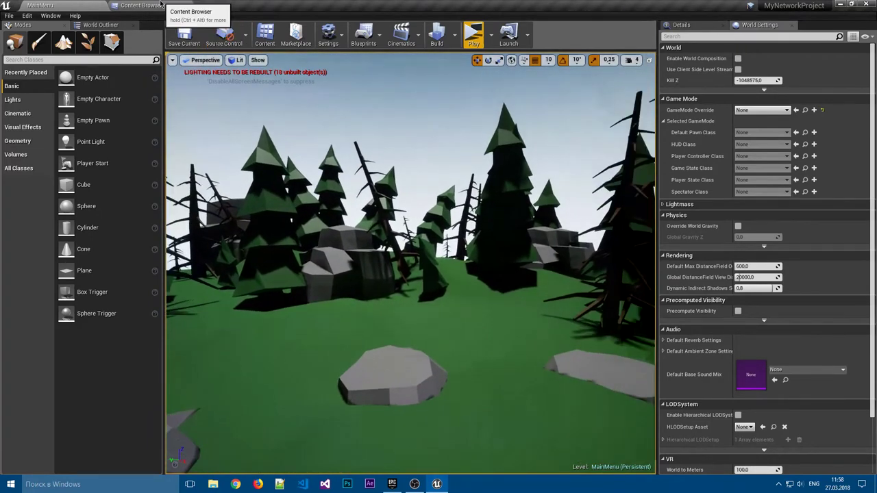
Create a new folder named 'MainMenu' inside the Blueprints folder
left_click(157, 5)
left_click(229, 19)
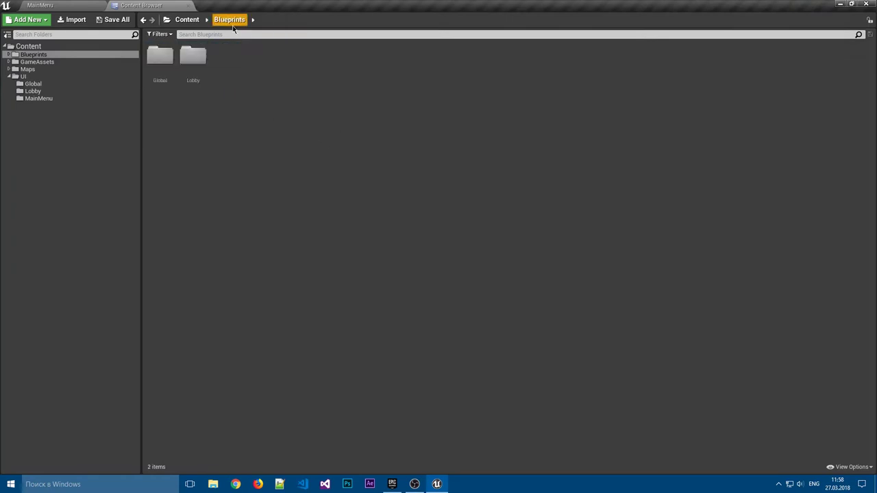
double_click(159, 56)
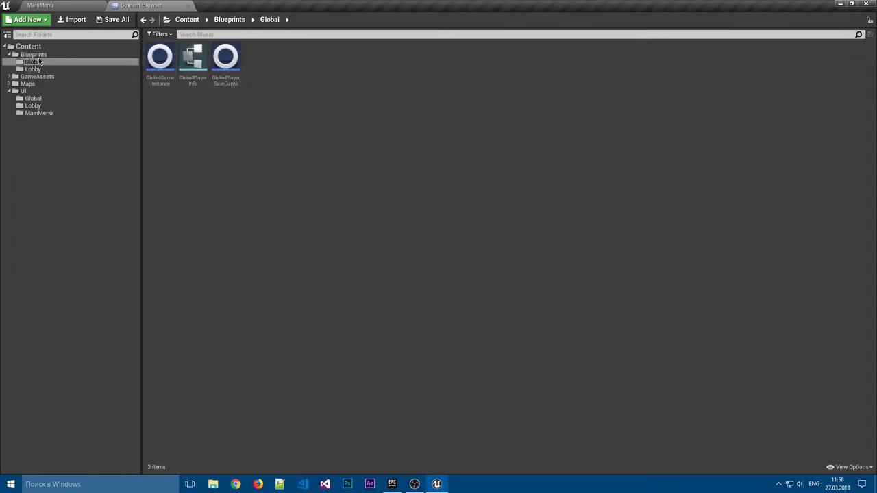
left_click(35, 54)
right_click(259, 73)
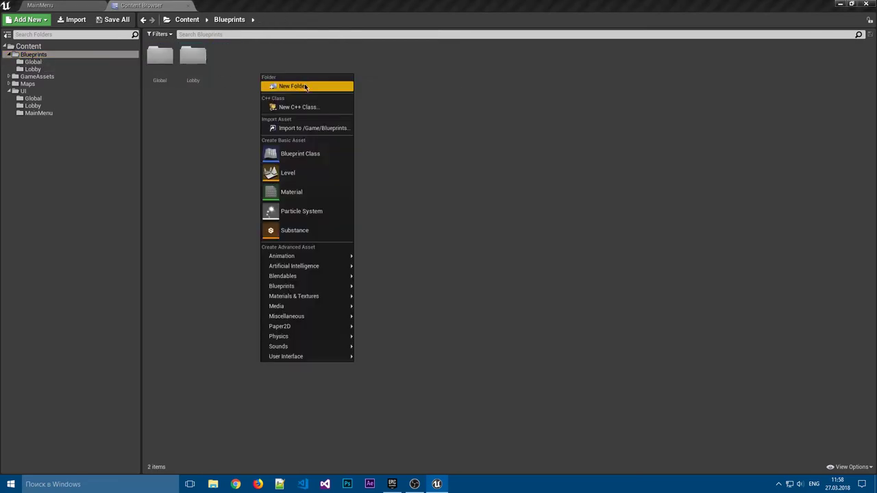
left_click(307, 86)
type("MainMenu")
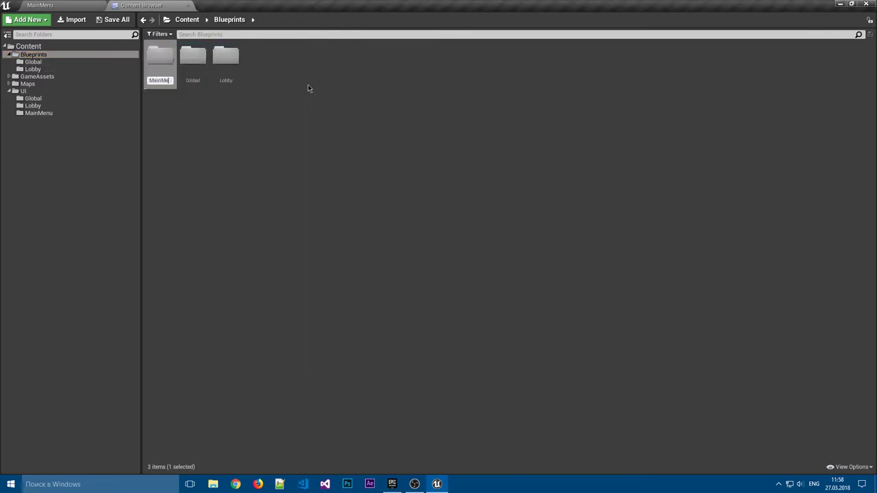
key("Return")
key("Return")
Create a new Blueprint class with GameMode as parent inside MainMenu
right_click(301, 86)
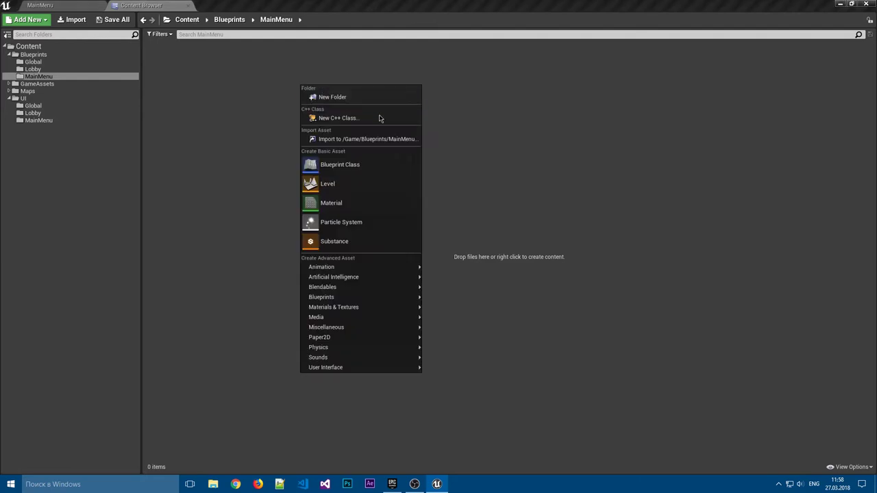
left_click(354, 167)
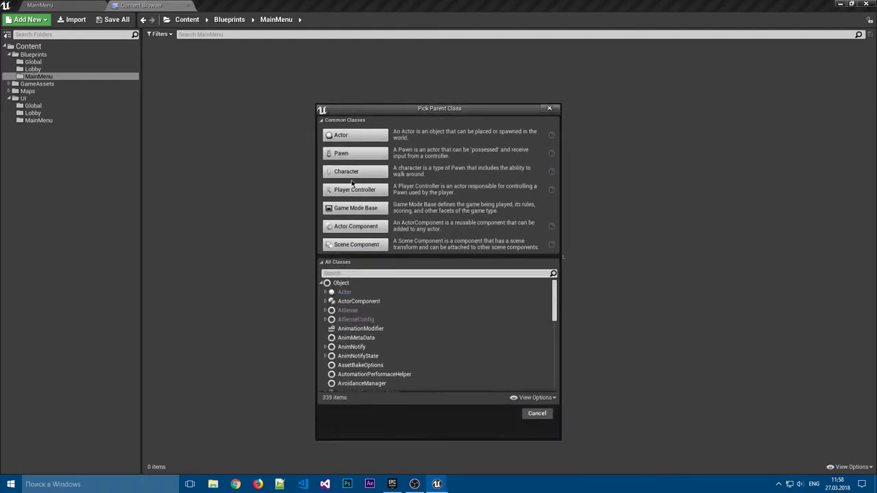
type("Gamemode")
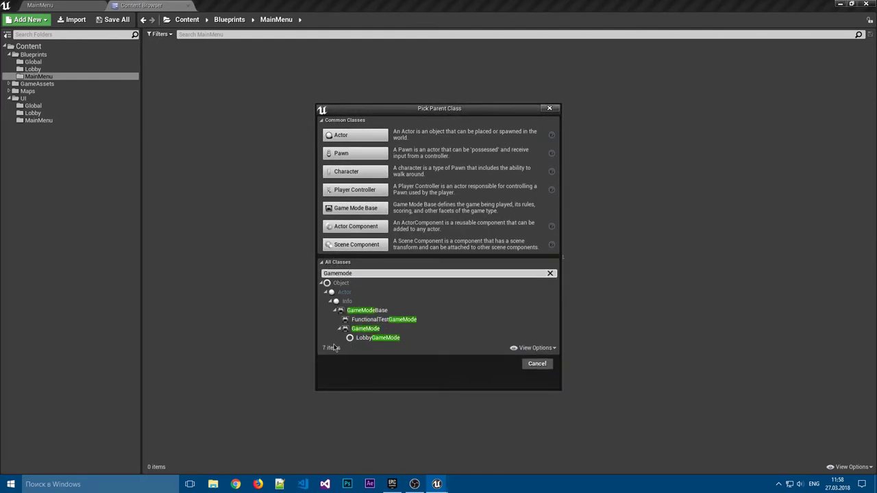
left_click(366, 329)
left_click(504, 364)
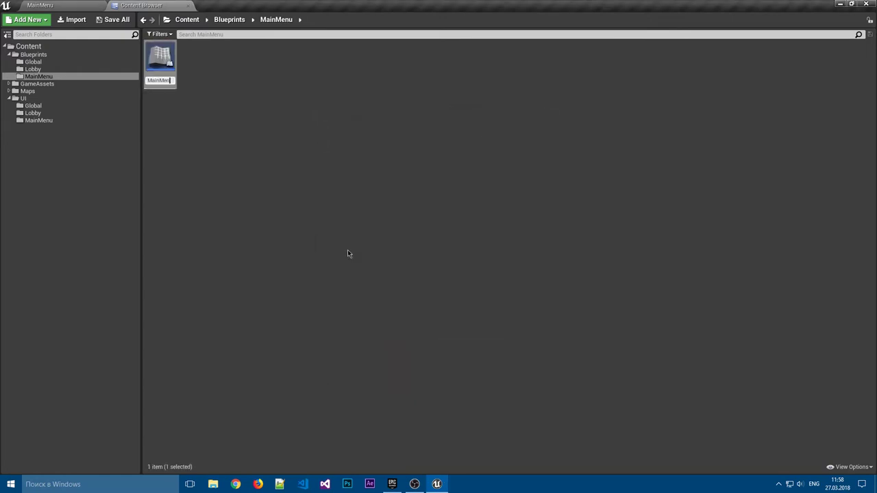
key("Return")
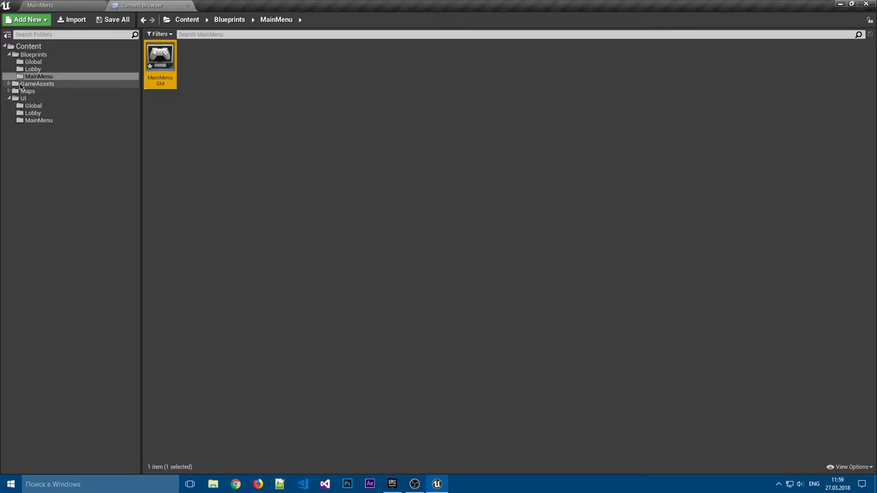
Rename the new GameMode blueprint to 'MainMenuGameMode'
left_click(32, 70)
left_click(39, 76)
left_click(160, 58)
key("F2")
key("BackSpace")
key("BackSpace")
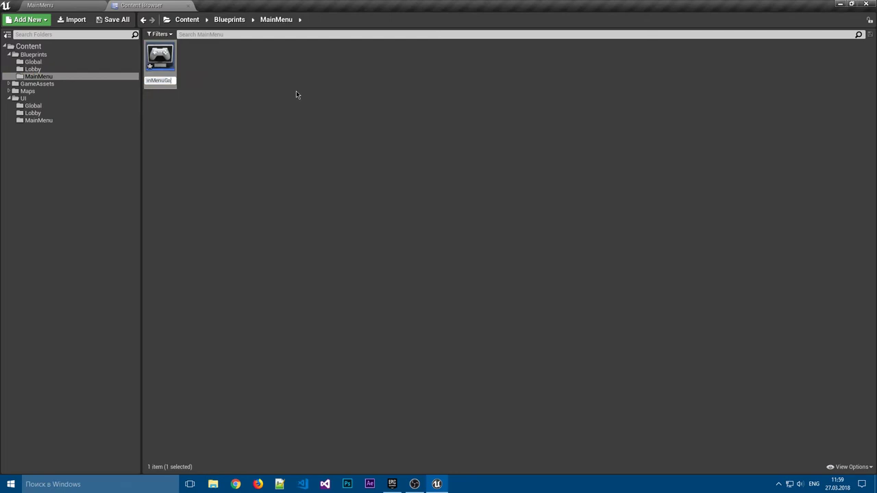
type("GameMode")
key("Return")
left_click(296, 92)
Delete the default BeginPlay and Tick events from MainMenuGameMode's event graph and compile
double_click(162, 58)
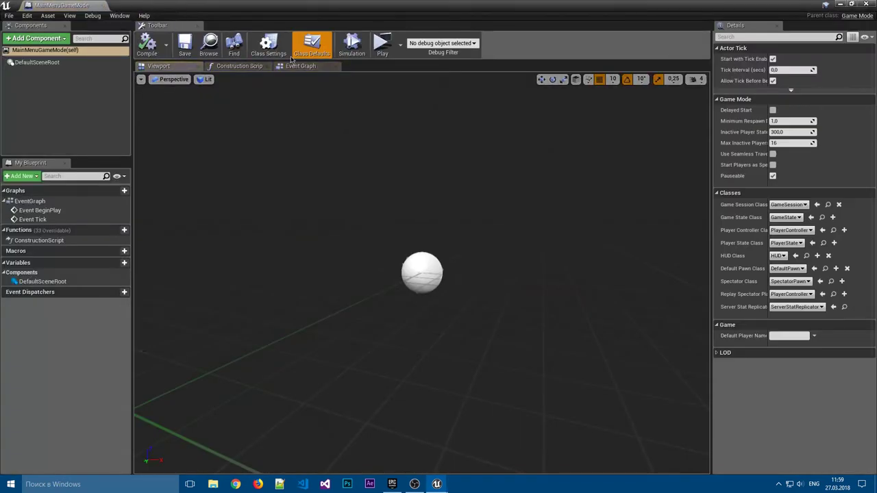
left_click(300, 66)
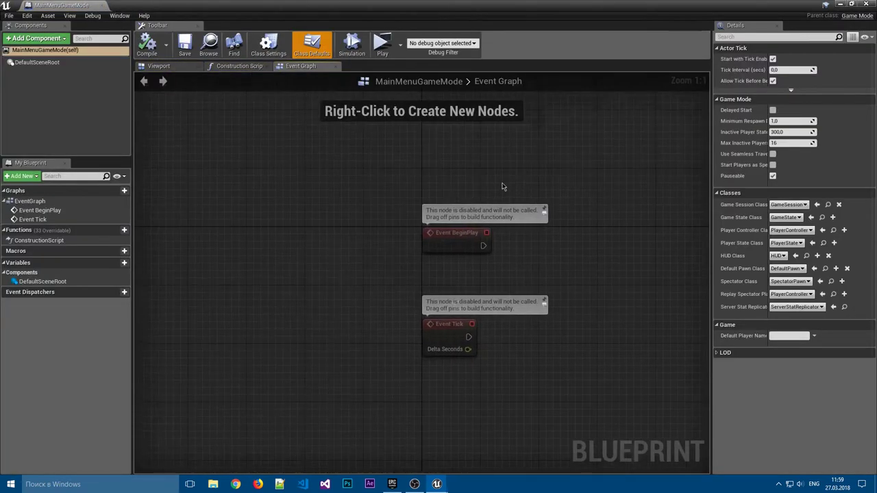
key("ctrl+a")
key("Delete")
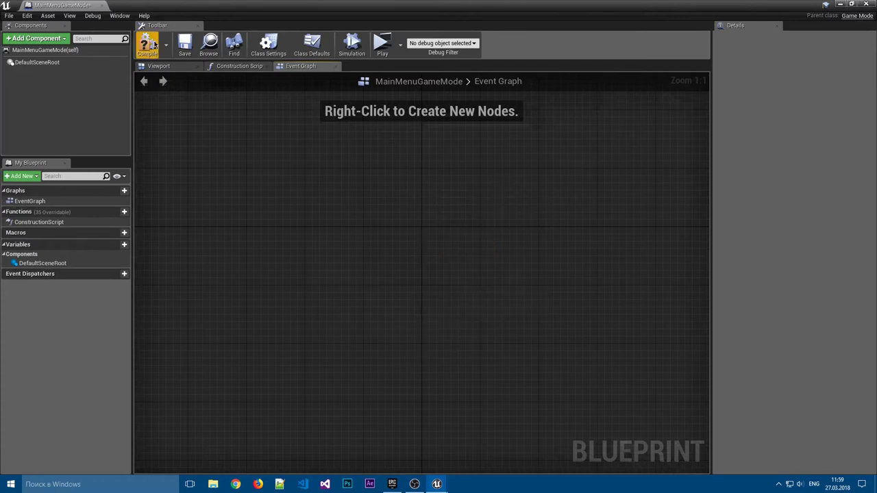
left_click(155, 45)
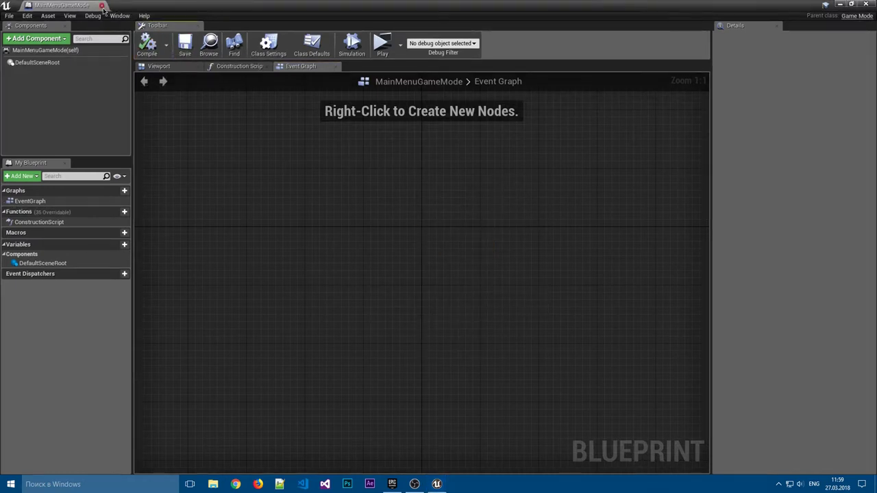
left_click(102, 6)
Reopen MainMenuGameMode and review its game session and player controller class defaults
double_click(167, 62)
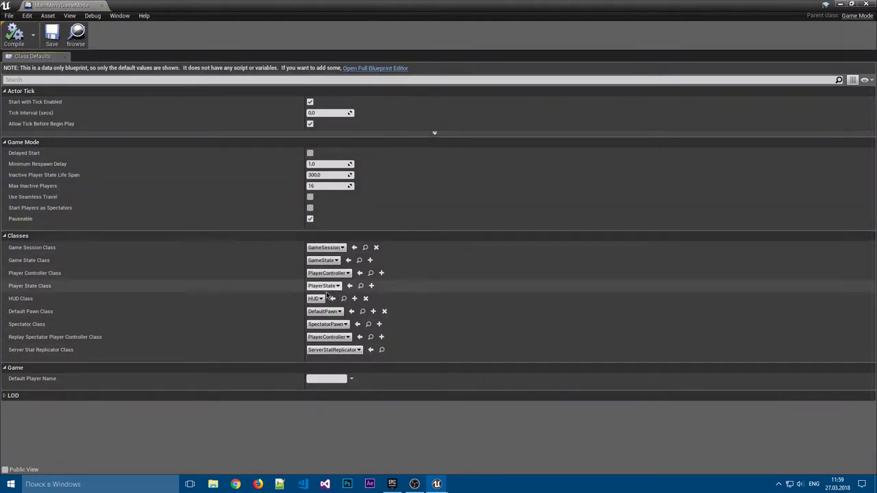
left_click(342, 248)
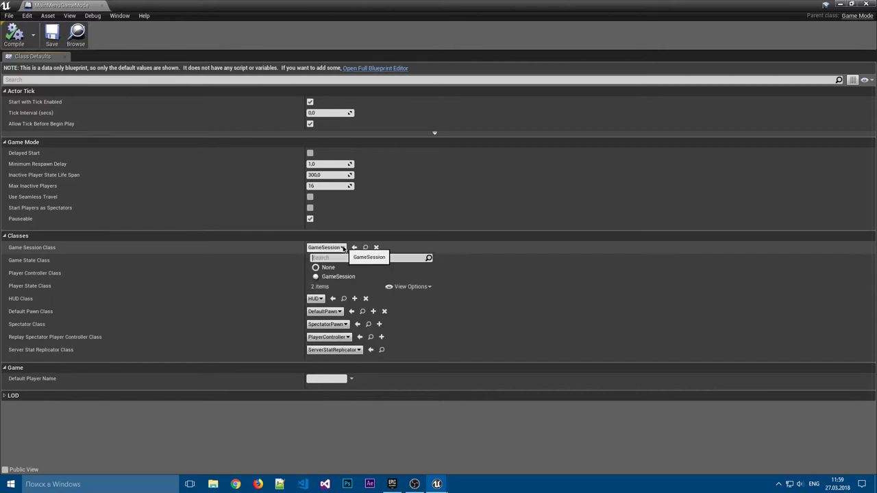
left_click(89, 276)
left_click(329, 273)
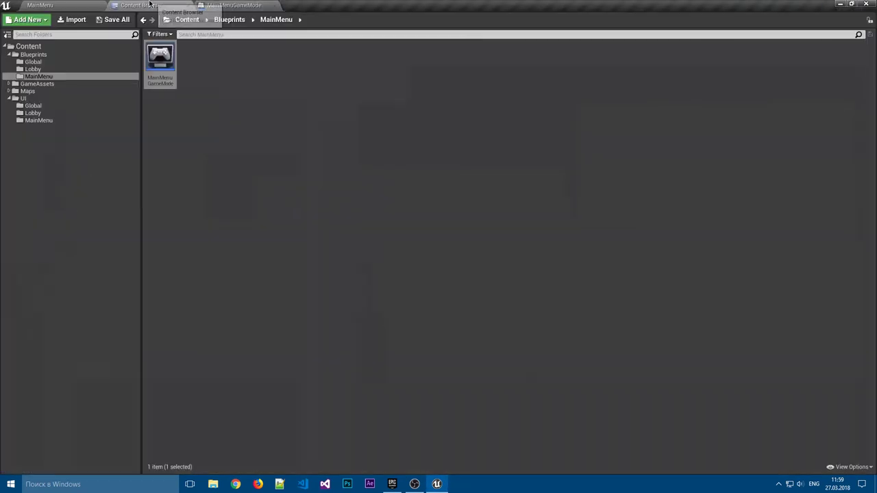
left_click(214, 90)
left_click(233, 4)
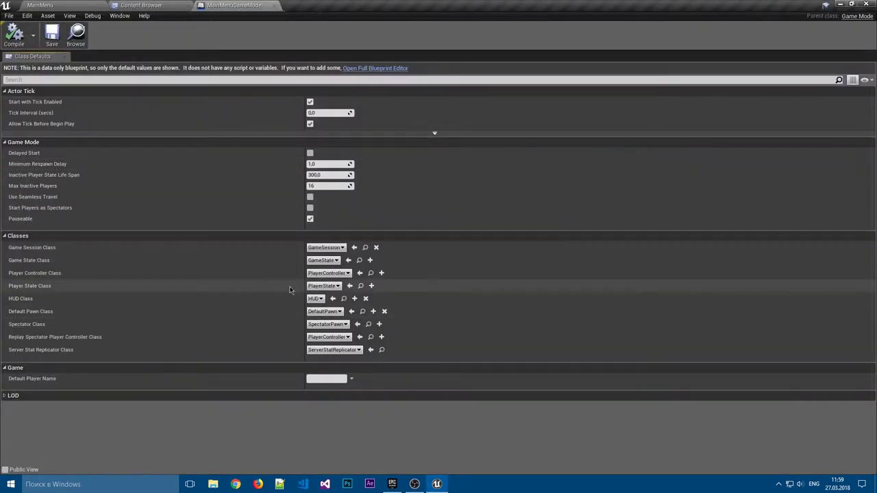
Create a PlayerController-based blueprint named 'MainMenuPlayerController' in the MainMenu folder
left_click(142, 4)
right_click(209, 85)
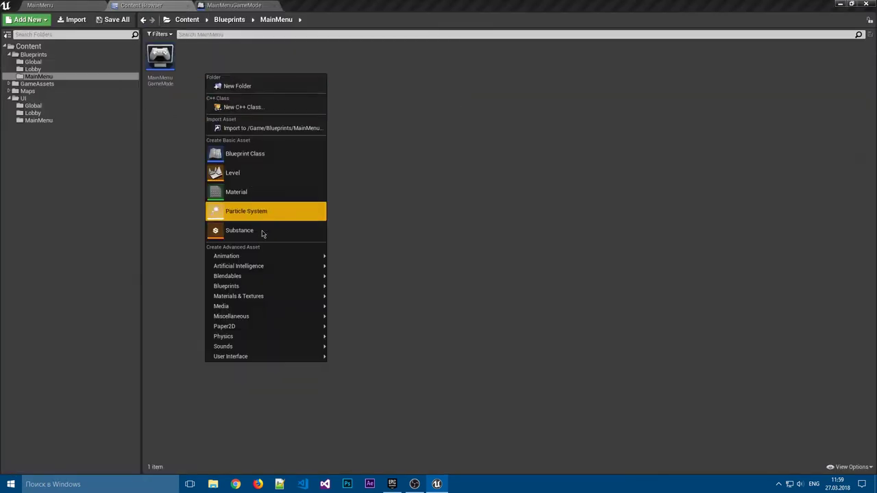
left_click(261, 159)
left_click(371, 190)
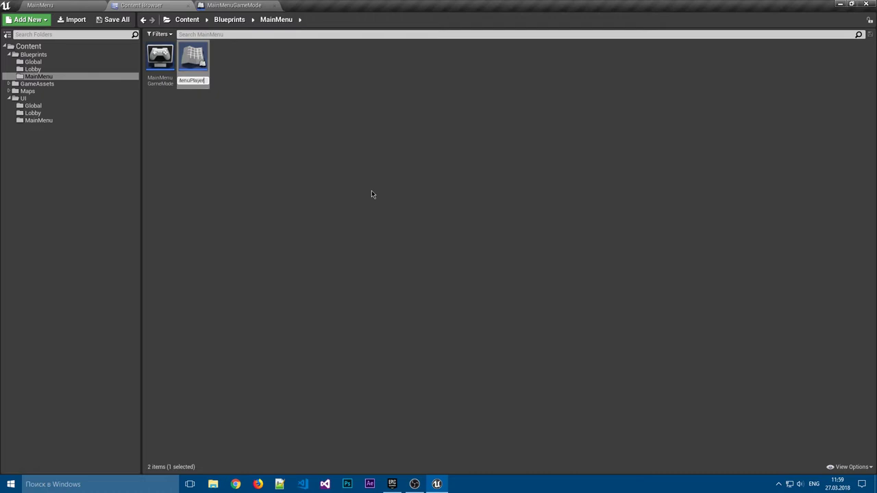
type("Controller")
key("Return")
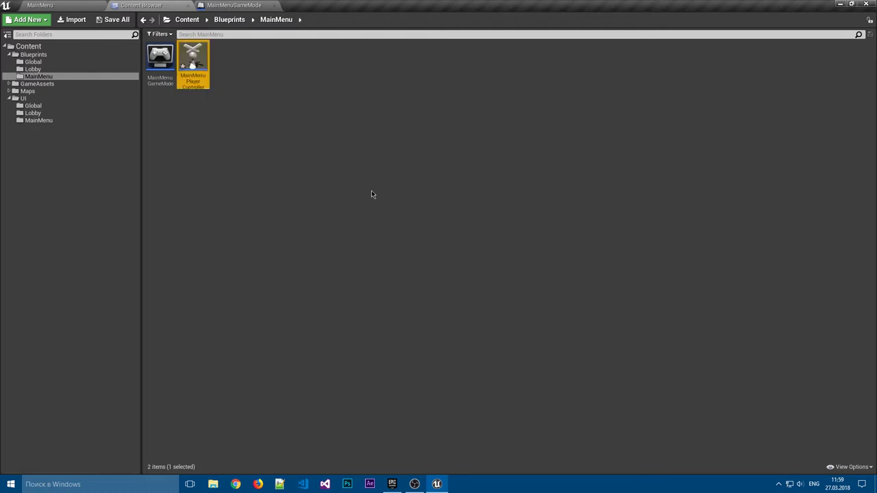
left_click(235, 128)
Set MainMenuGameMode's Player Controller to MainMenuPlayerController and Default Pawn to None, then save
left_click(236, 6)
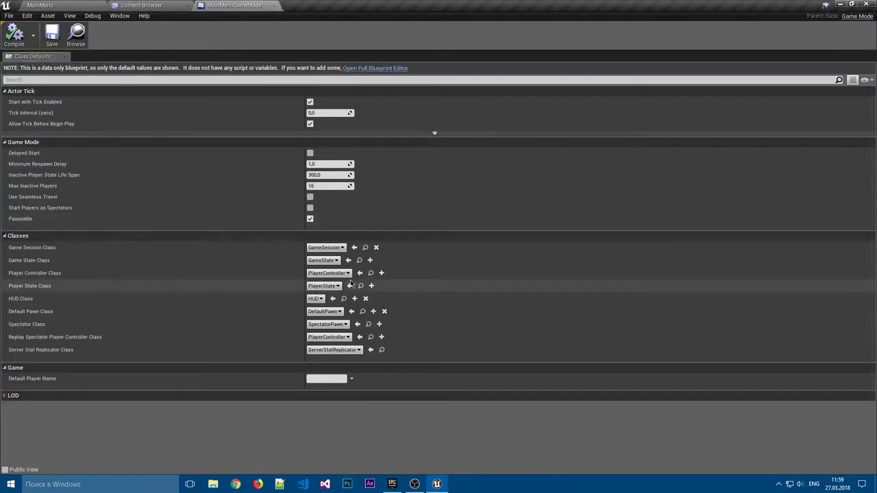
left_click(329, 273)
left_click(345, 312)
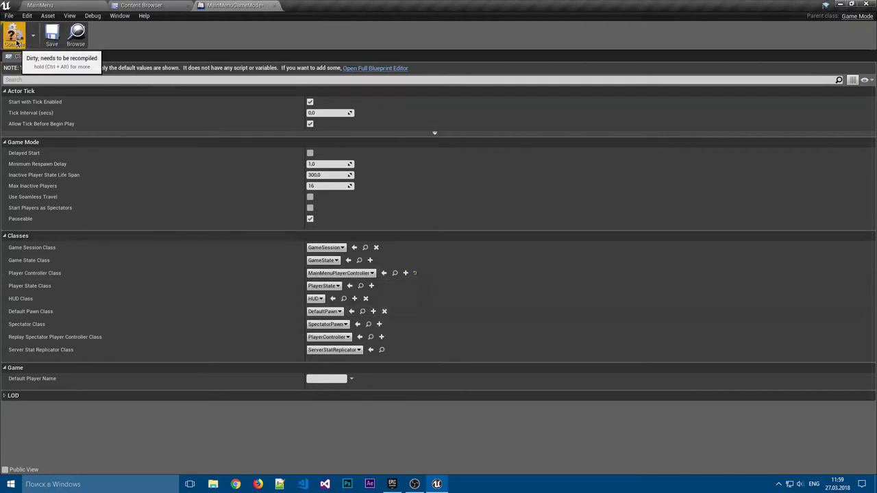
left_click(325, 311)
left_click(318, 331)
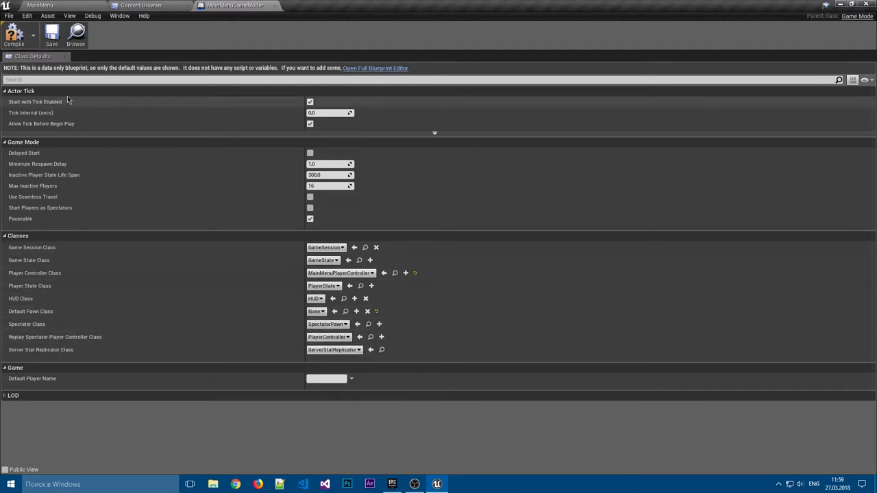
left_click(52, 34)
left_click(274, 5)
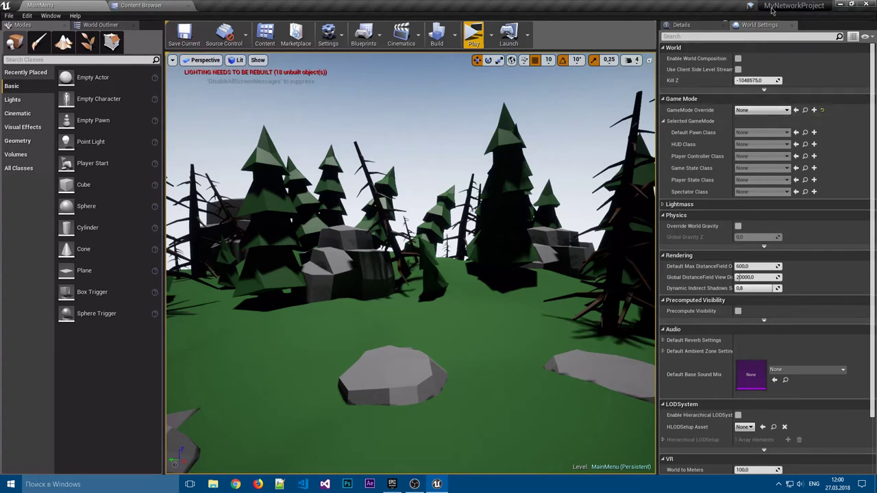
Set the level's GameMode Override to MainMenuGameMode and save the level
left_click(761, 110)
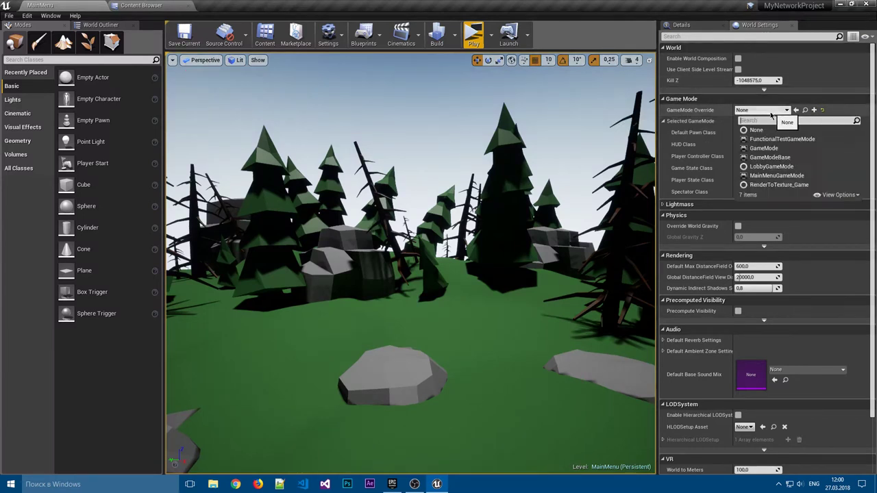
left_click(770, 176)
left_click(183, 35)
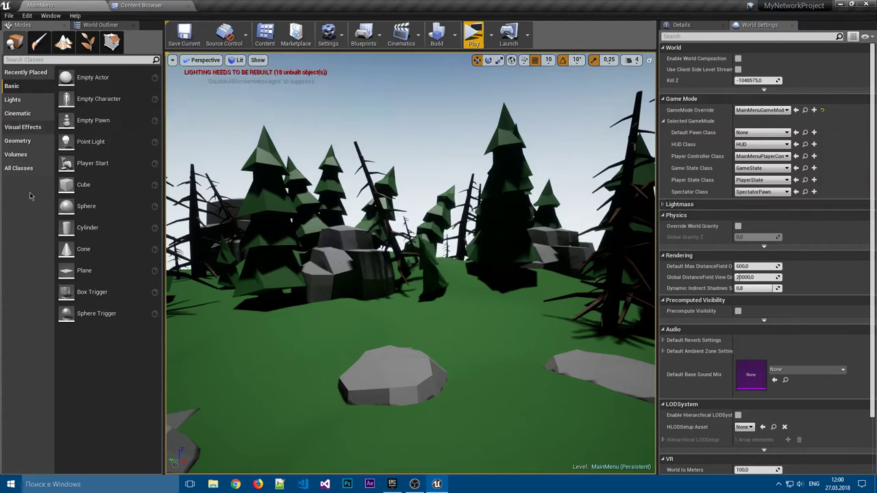
Place a Player Start in the viewport and move it among the forest rocks
left_click_drag(89, 165, 498, 383)
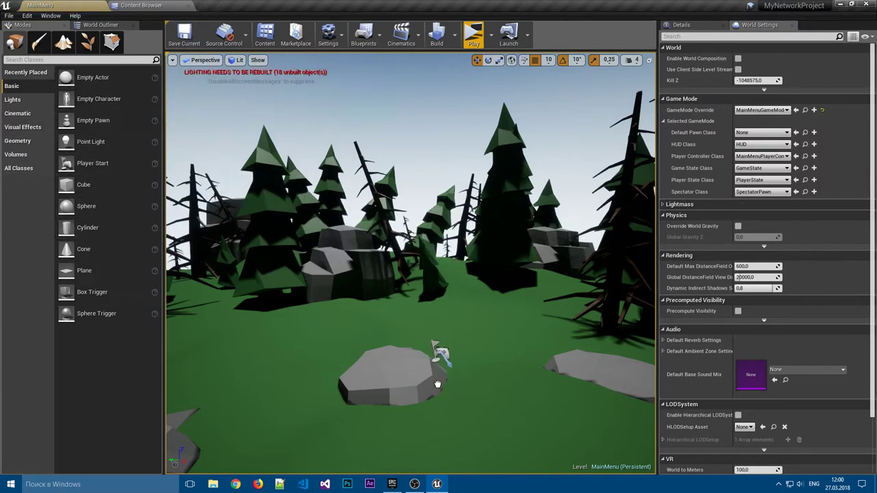
middle_click_drag(499, 384, 368, 374)
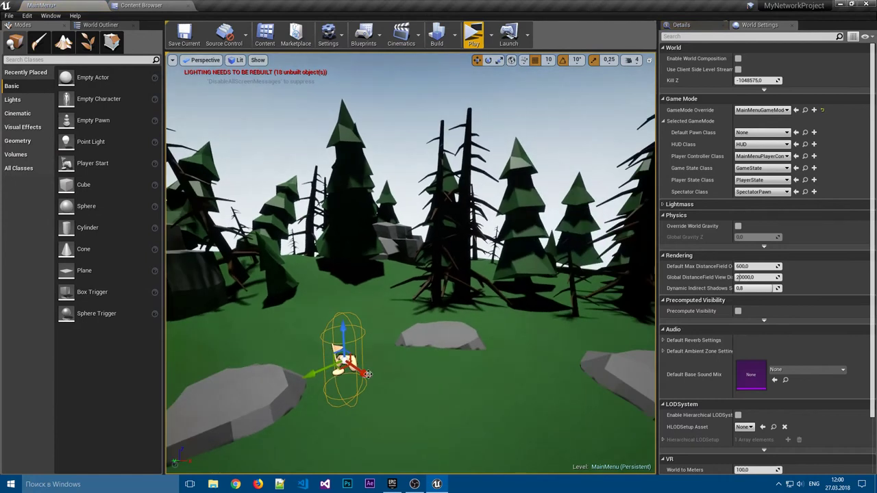
left_click_drag(339, 369, 536, 276)
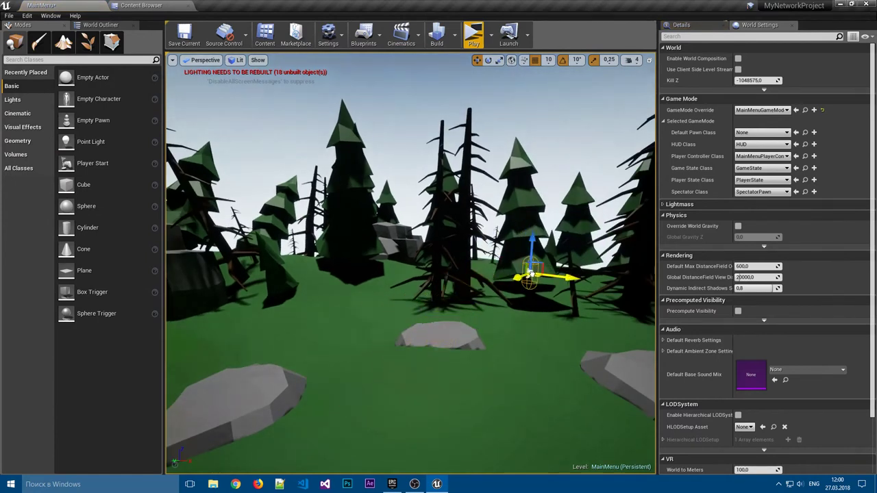
left_click_drag(536, 275, 457, 419)
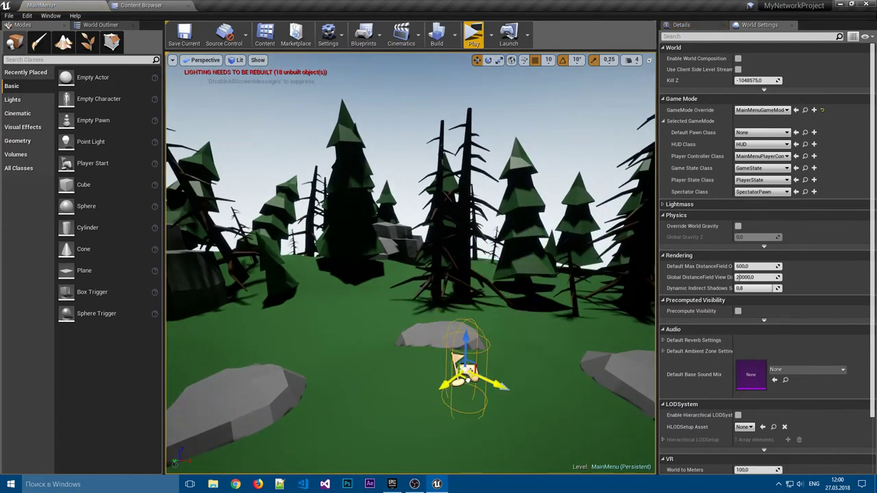
right_click_drag(457, 420, 491, 348)
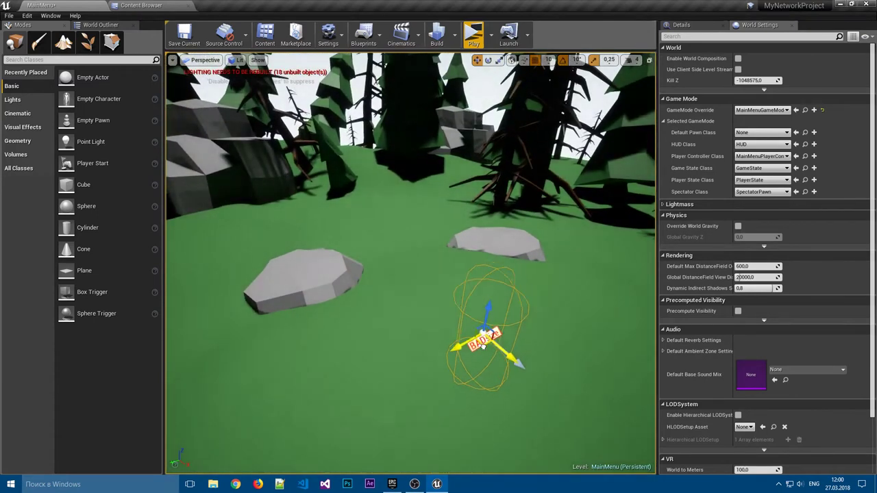
left_click_drag(491, 349, 445, 384)
mouse_move(452, 352)
right_mouse_down()
mouse_move(459, 370)
mouse_move(483, 292)
mouse_move(444, 396)
right_mouse_up()
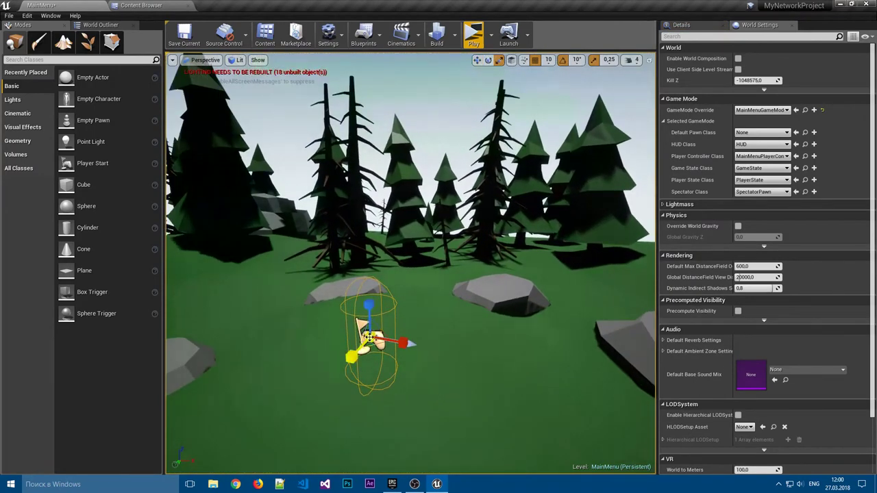
key("w")
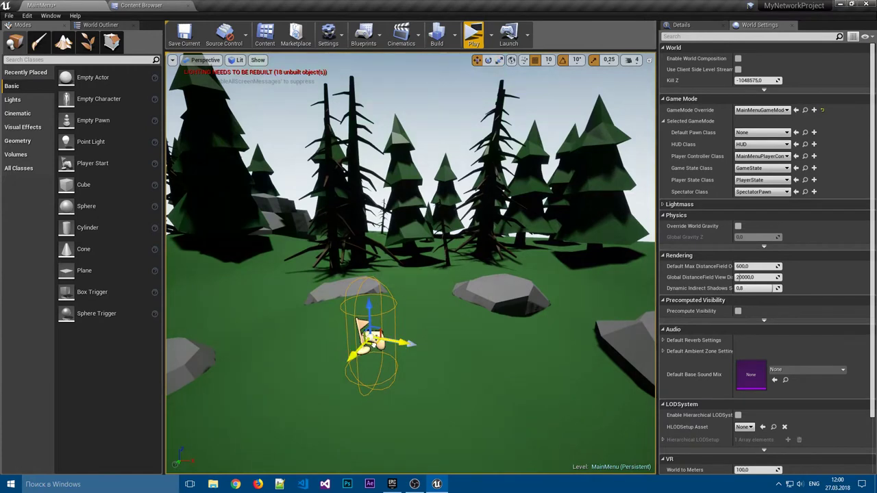
left_click_drag(374, 344, 393, 363)
left_click_drag(391, 333, 392, 341)
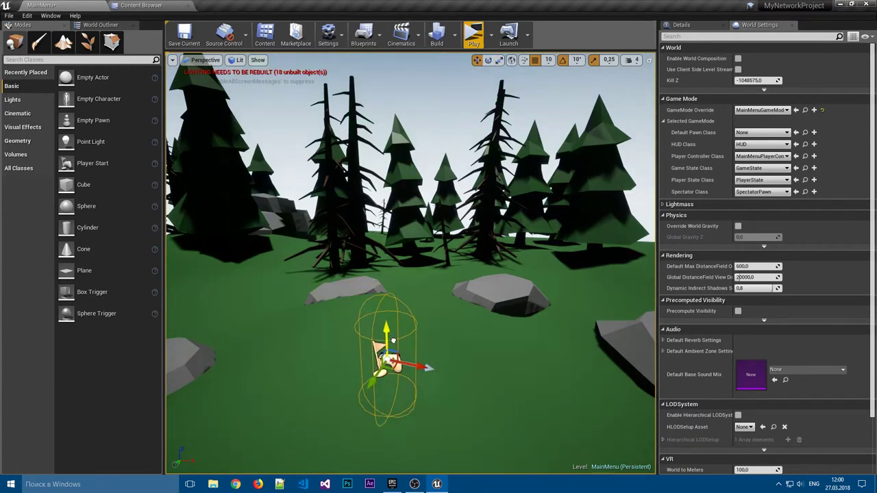
Save and test-play the level, then focus the view on the Player Start
left_click(187, 52)
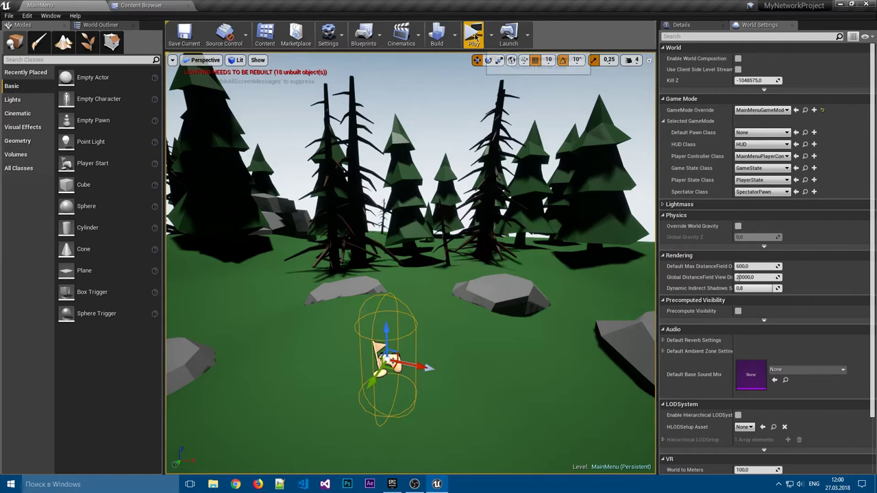
left_click(473, 34)
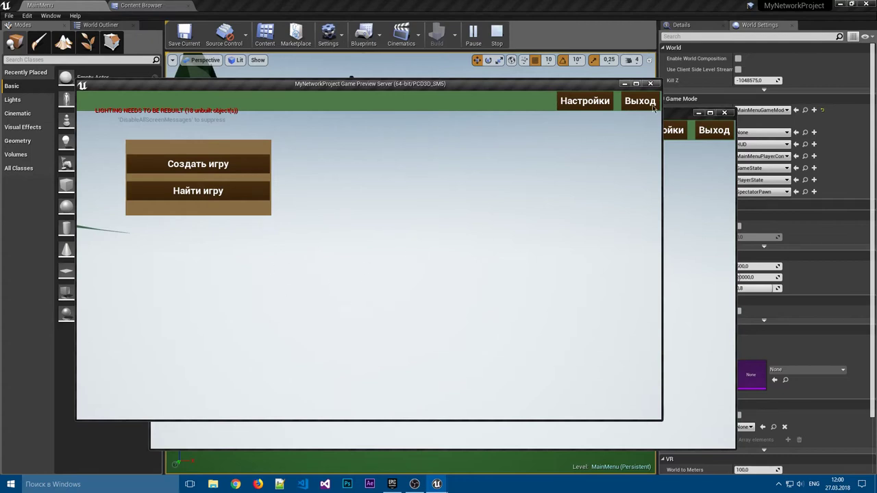
left_click(650, 83)
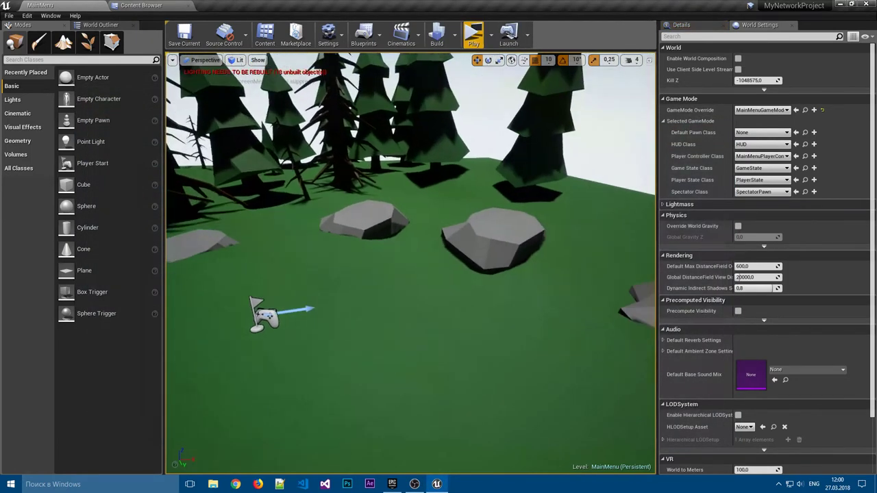
right_click_drag(411, 260, 439, 260)
left_click(367, 278)
key("f")
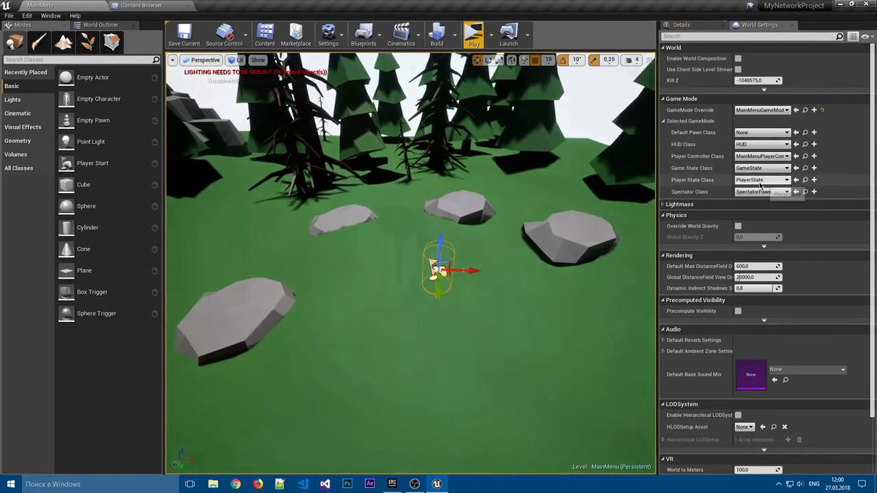
Set the Default Pawn Class to Character, save, and test-play again
left_click(749, 135)
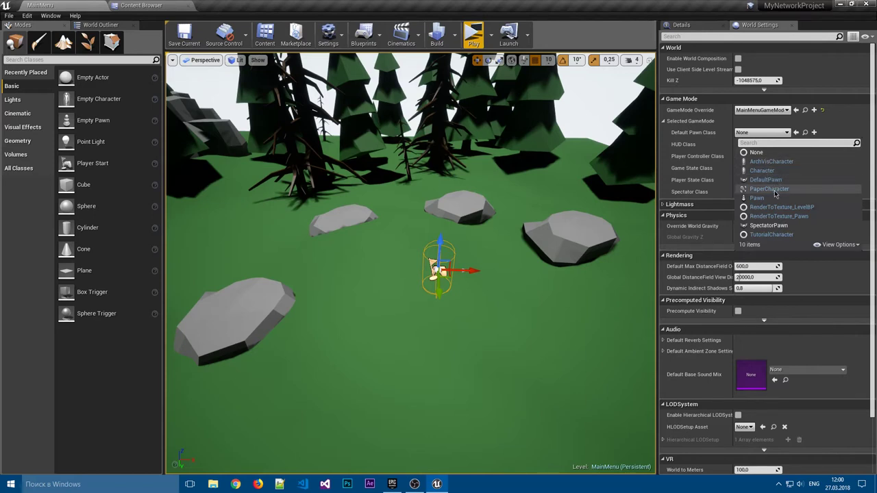
left_click(760, 170)
left_click(184, 34)
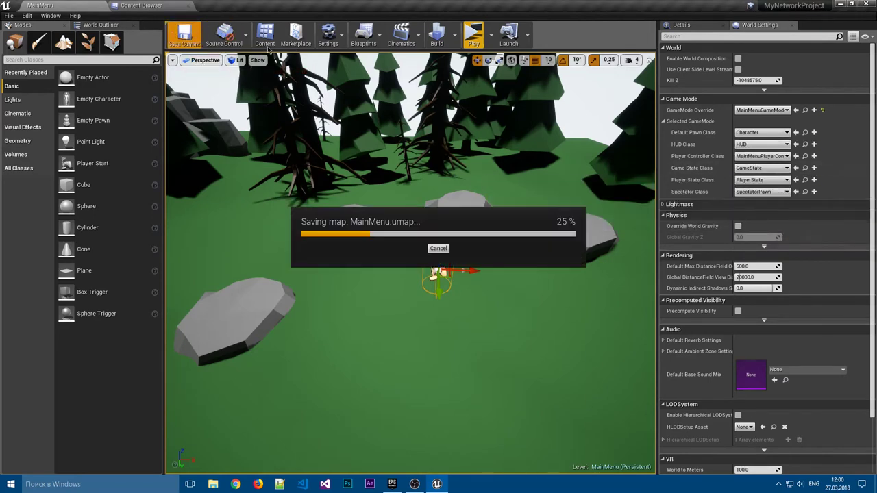
left_click(474, 34)
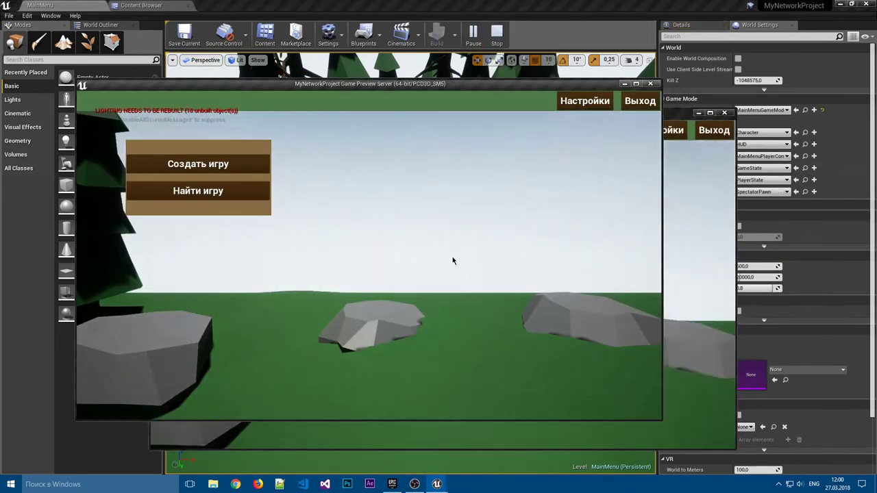
left_click(650, 84)
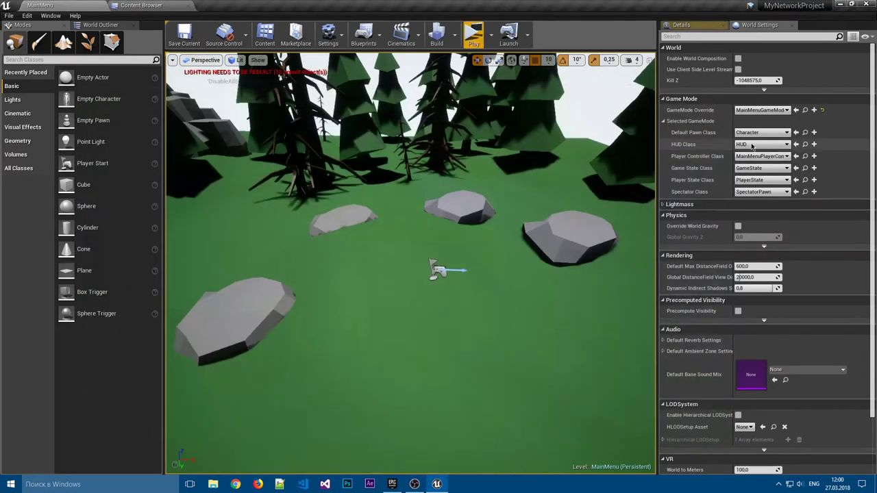
Reset the level's Default Pawn Class back to None
left_click(764, 144)
left_click(756, 152)
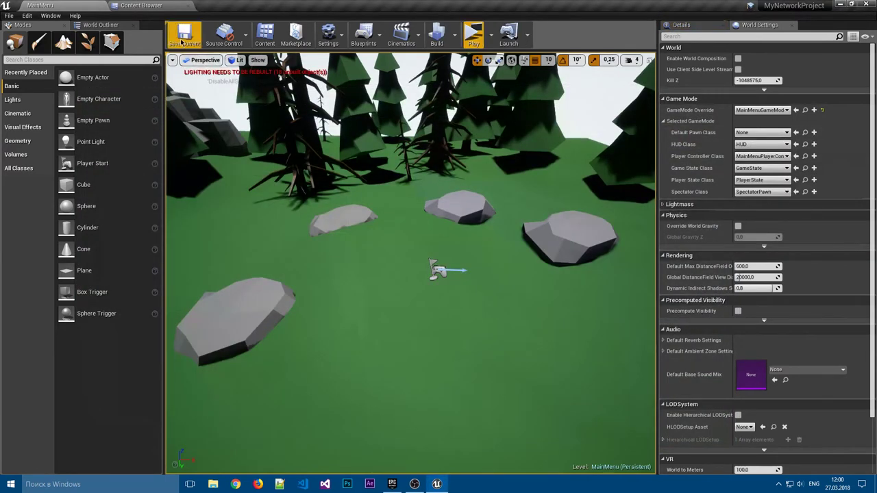
key("Escape")
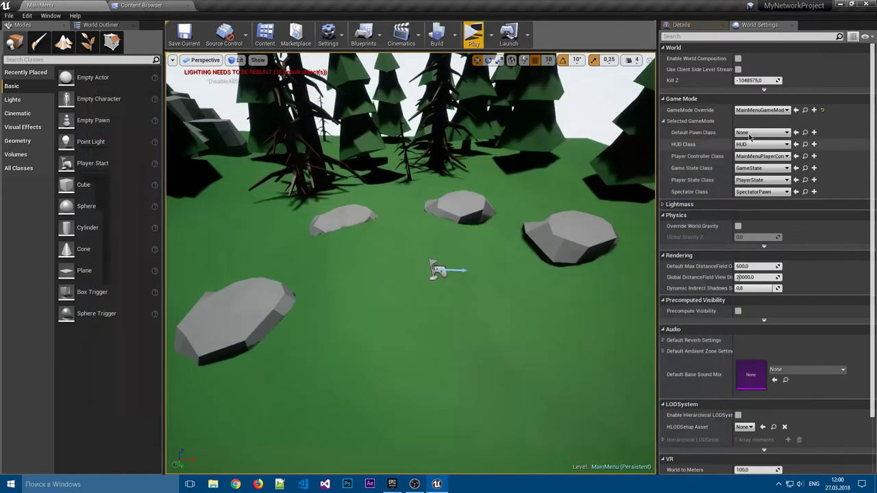
left_click(754, 132)
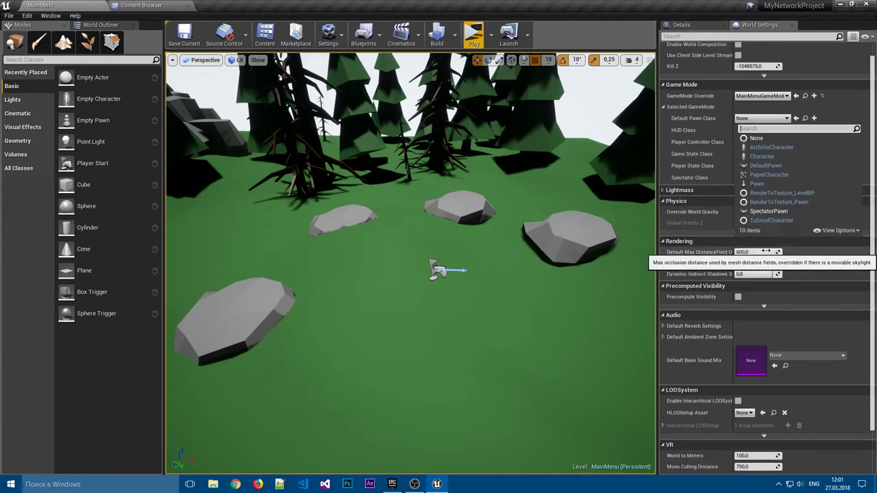
Create a Pawn-based blueprint named 'MainMenuPawn' in the MainMenu blueprints folder
left_click(139, 5)
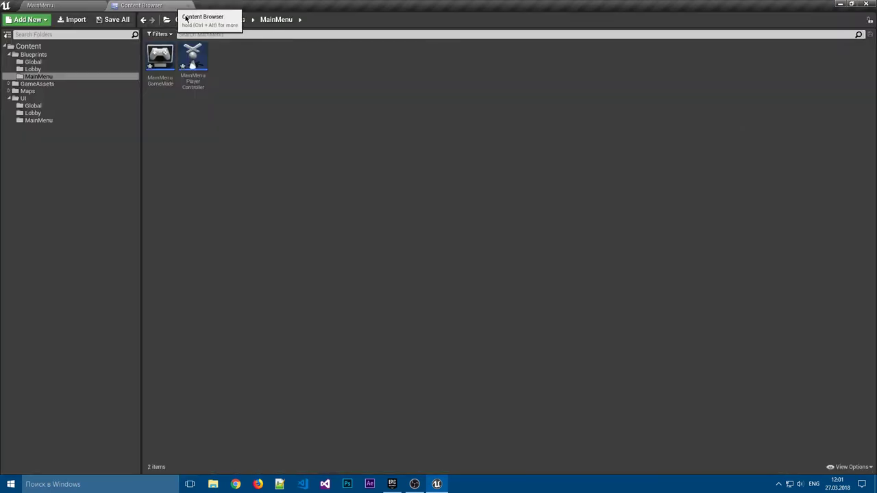
right_click(224, 57)
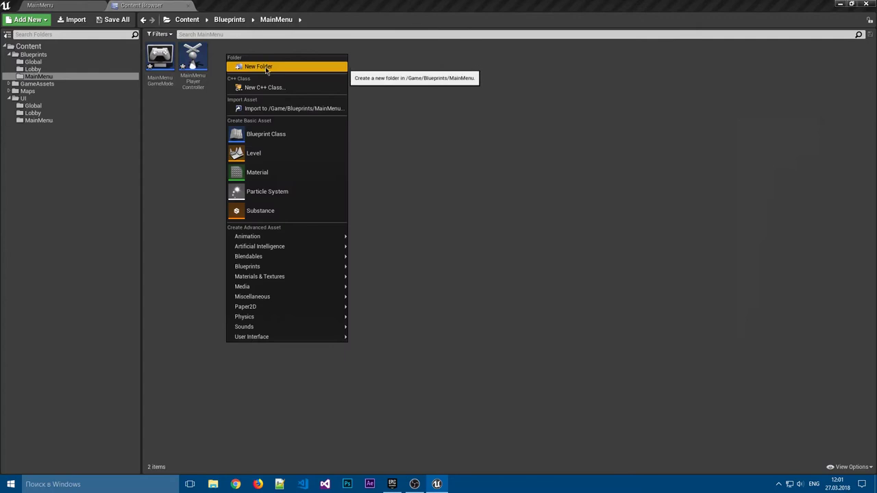
left_click(289, 134)
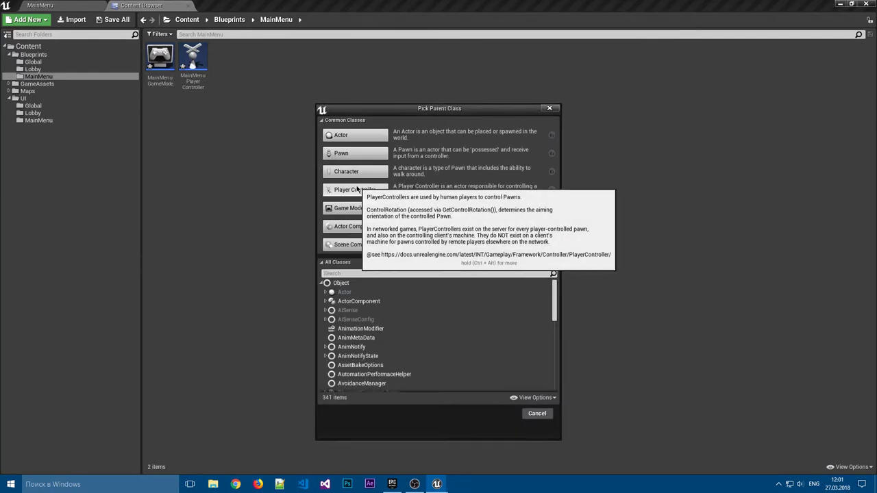
left_click(362, 159)
type("inMenuPlayerCo")
type("n")
key("Return")
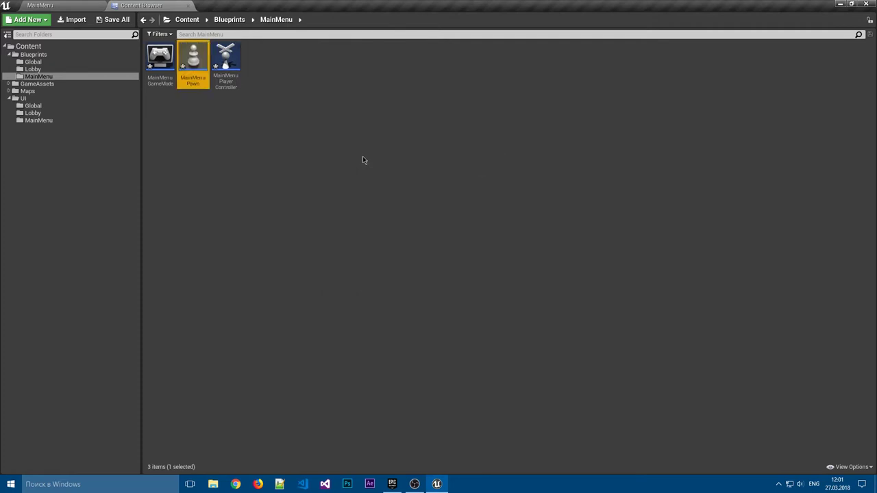
left_click(39, 5)
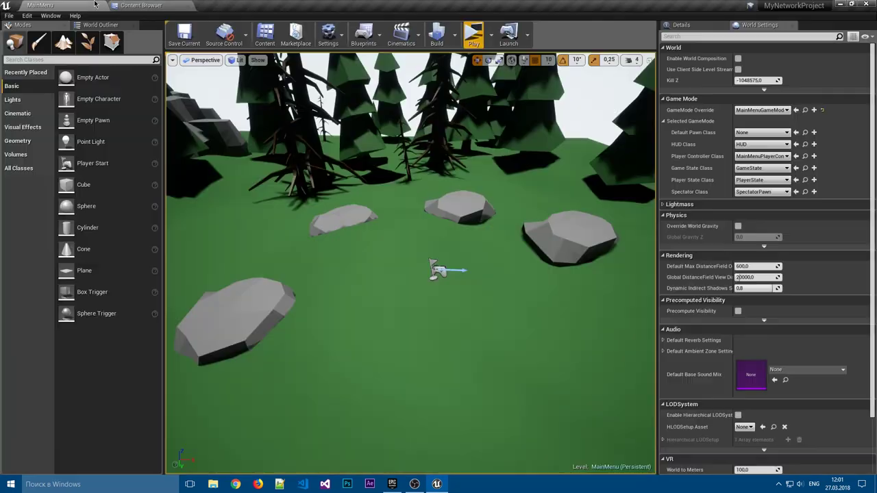
Set Default Pawn Class to MainMenuPawn, save, and play with the Server and Client 1 preview windows
left_click(762, 133)
left_click(770, 190)
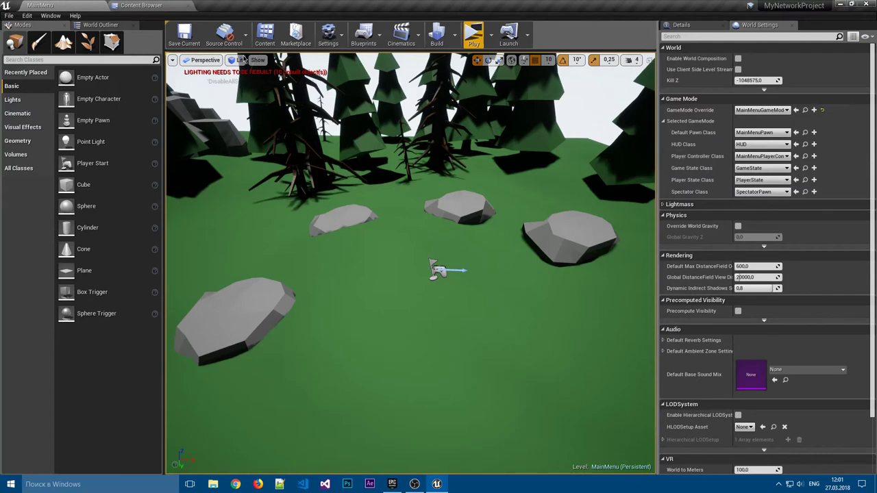
left_click(185, 34)
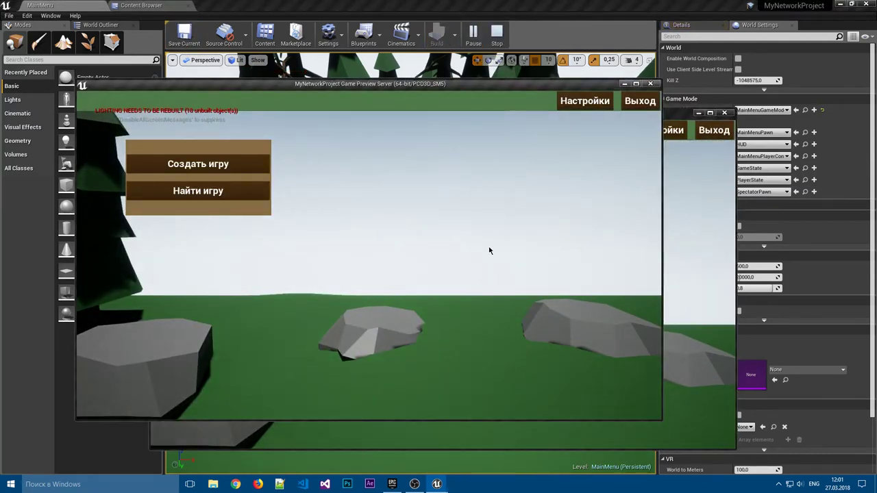
left_click(682, 216)
left_click_drag(351, 113, 392, 107)
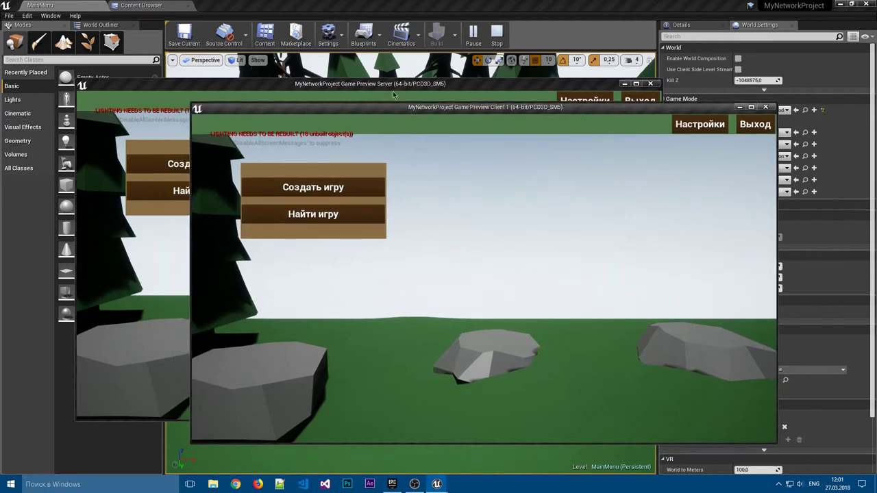
left_click(269, 120)
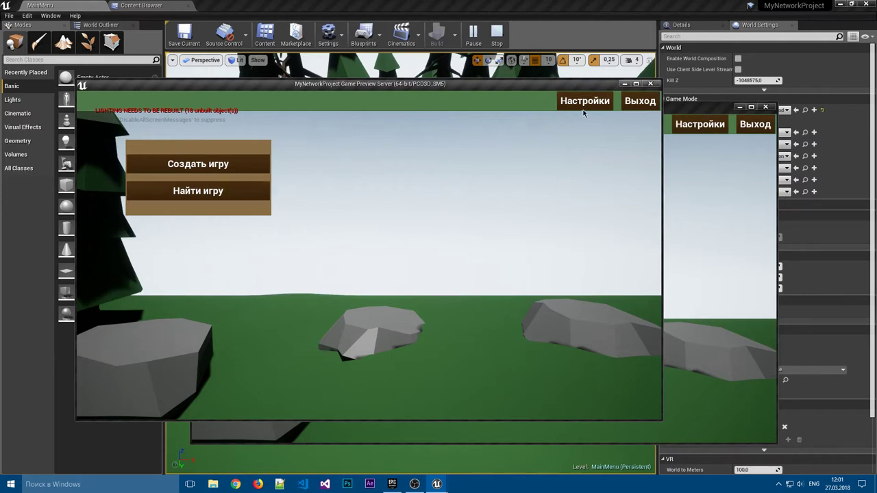
left_click(649, 84)
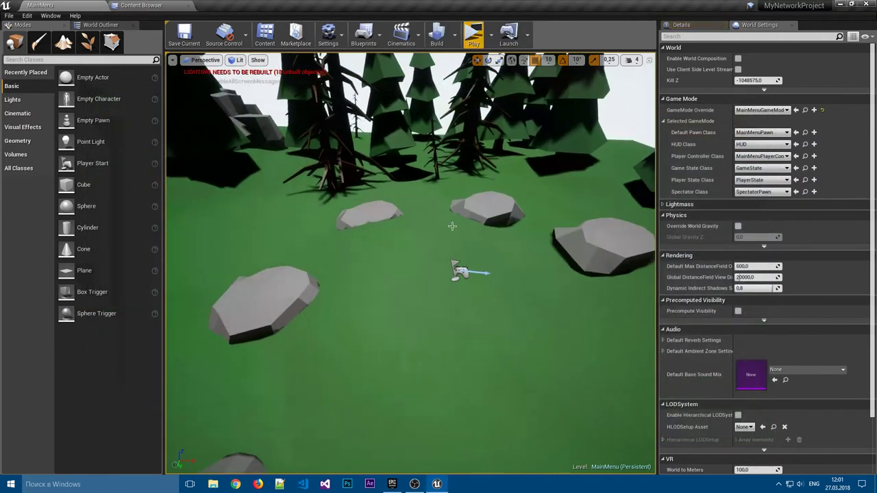
Rotate the Player Start around its vertical axis and test-play the result
left_click(459, 272)
key("e")
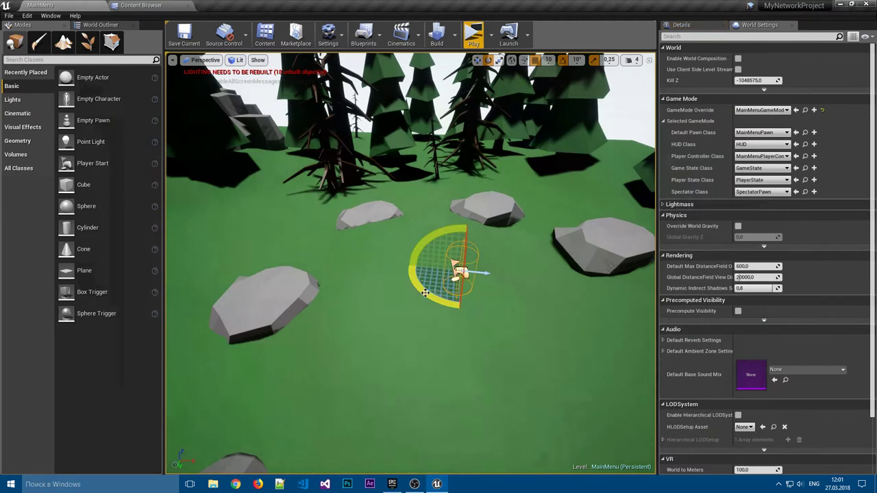
left_click_drag(423, 288, 432, 288)
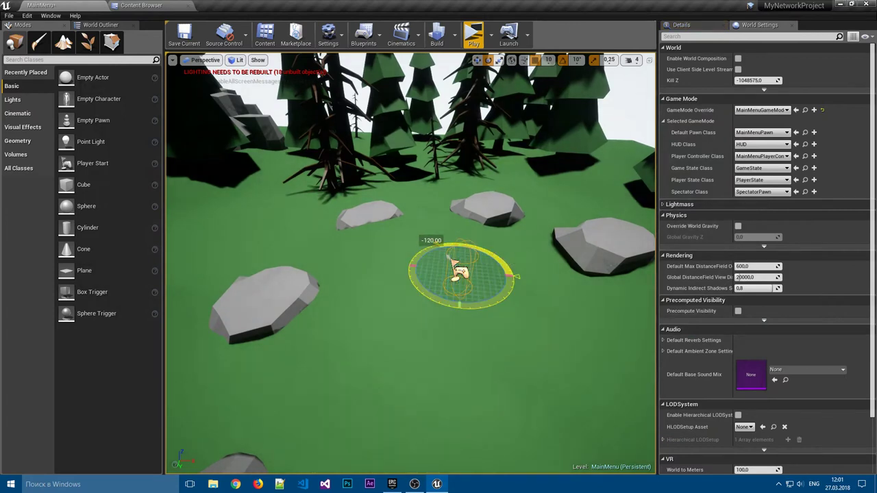
right_click_drag(439, 287, 480, 261)
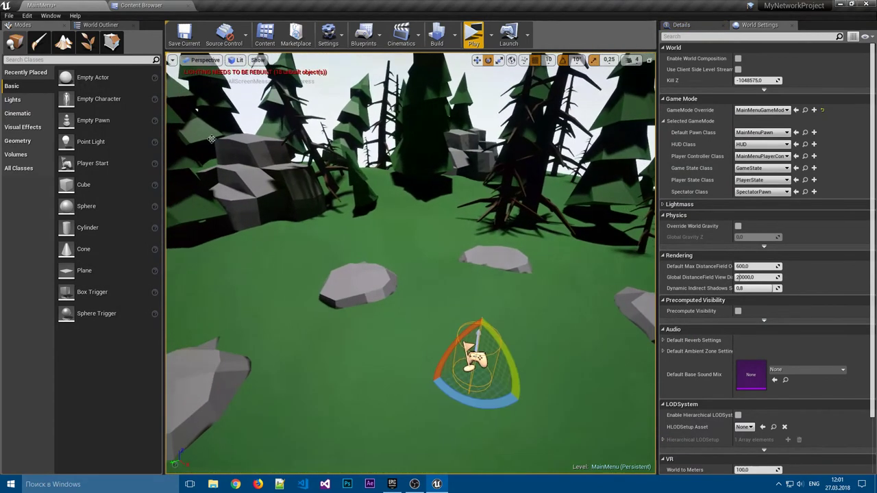
left_click(473, 34)
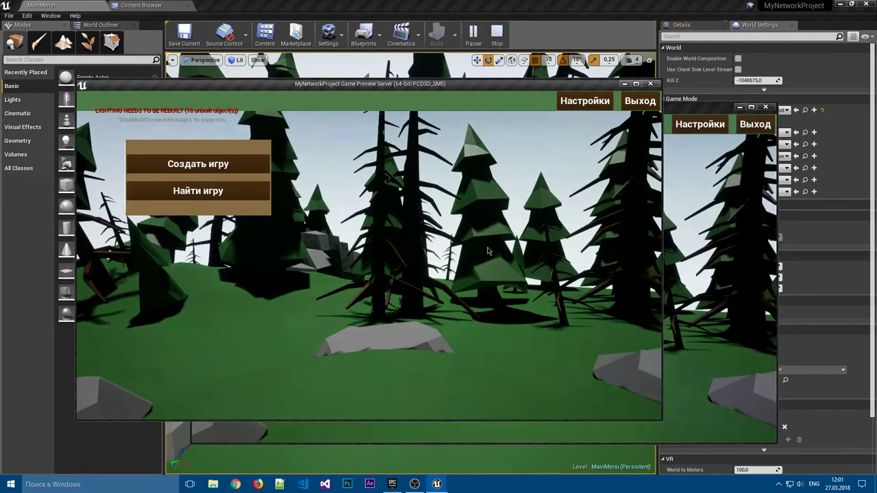
key("Escape")
Reselect the Player Start in move mode and reframe the view around it
right_click_drag(489, 251, 489, 273)
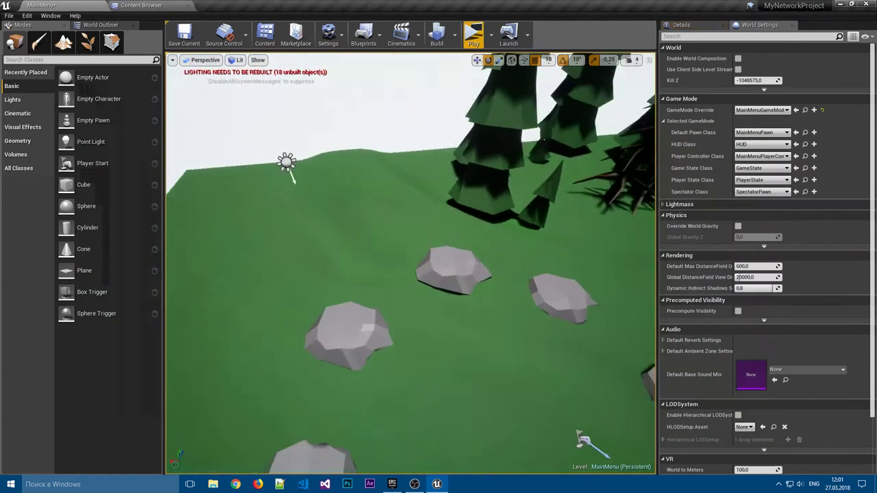
left_click(506, 329)
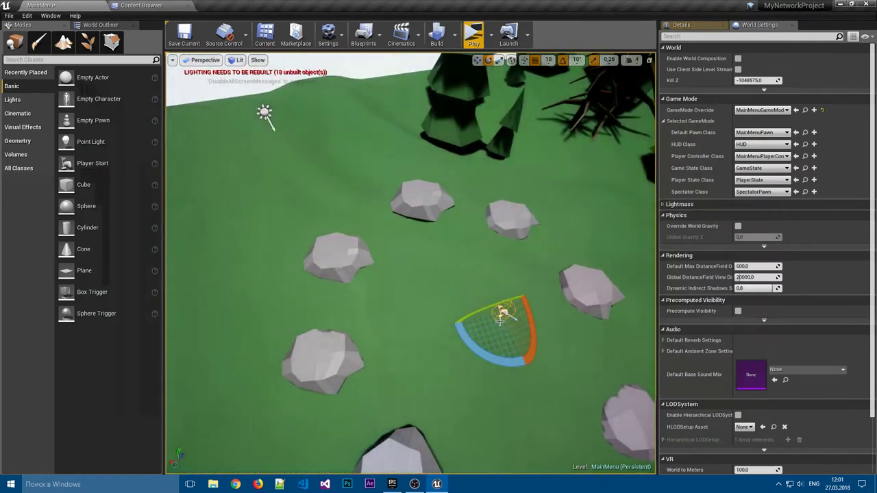
key("w")
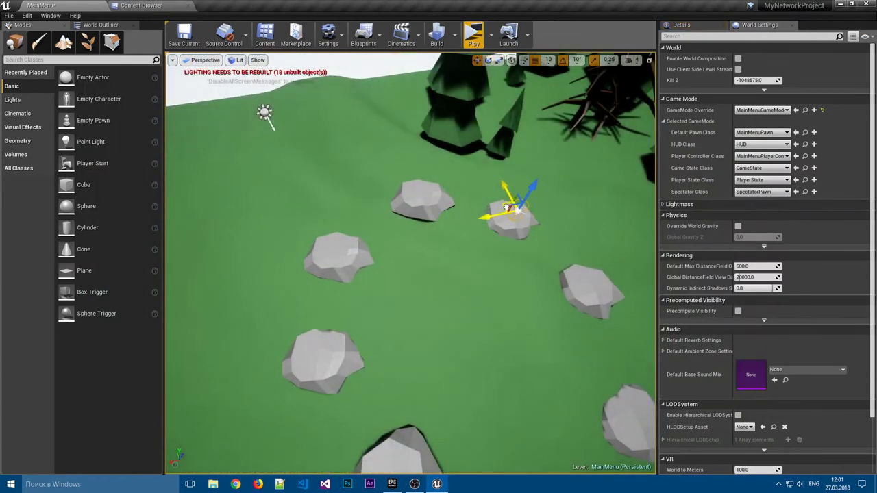
key("f")
mouse_move(504, 206)
right_mouse_down()
mouse_move(504, 178)
mouse_move(505, 206)
right_mouse_up()
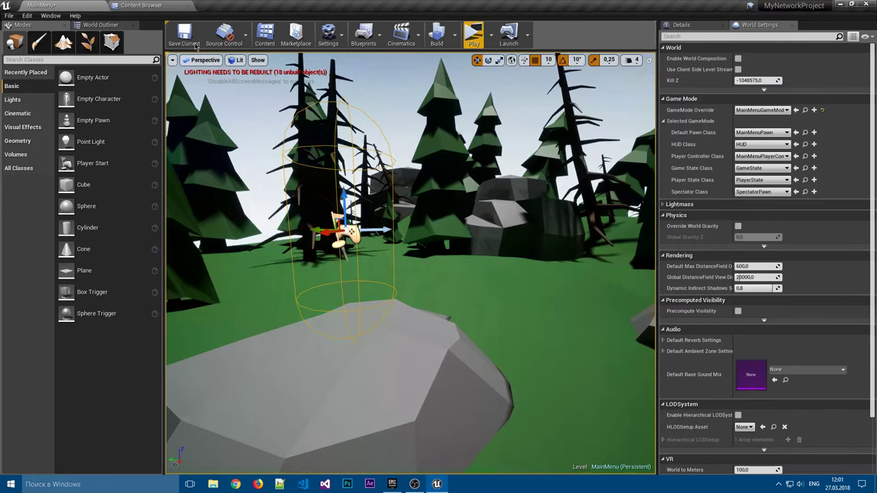
Turn the Player Start further around its vertical axis, checking the view in test plays
left_click(473, 38)
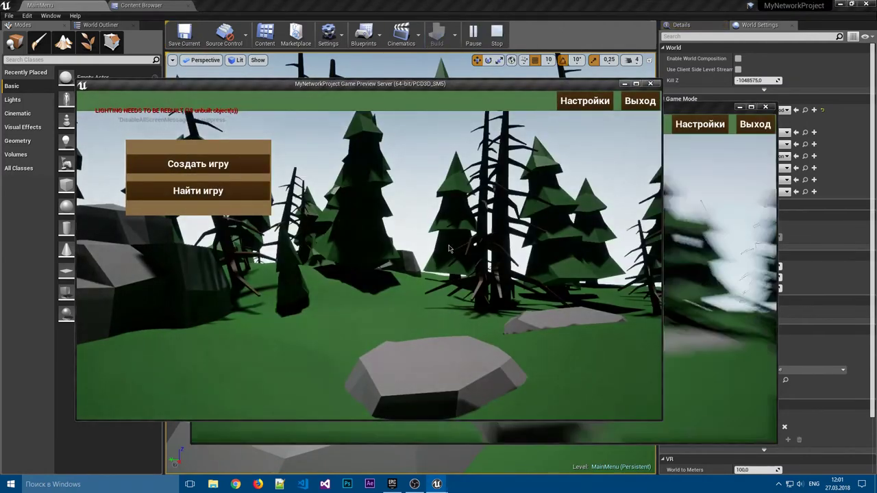
key("Escape")
left_click(414, 250)
key("e")
left_click_drag(452, 259, 426, 273)
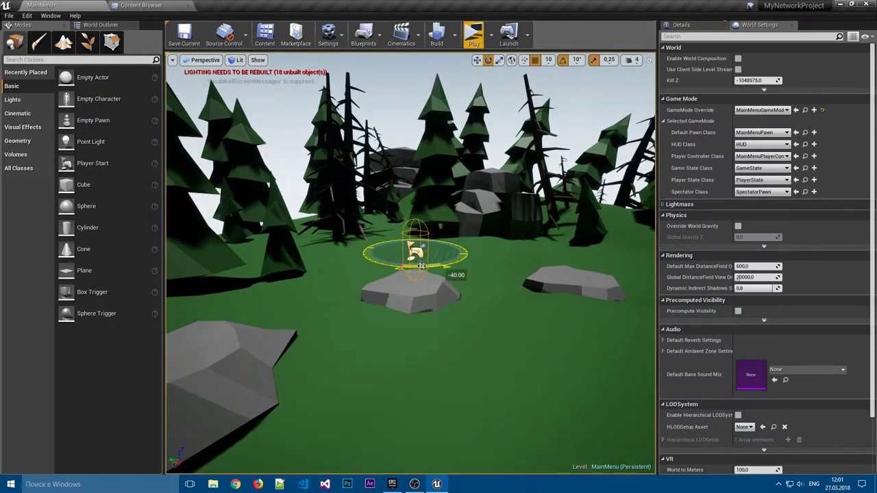
left_click(472, 34)
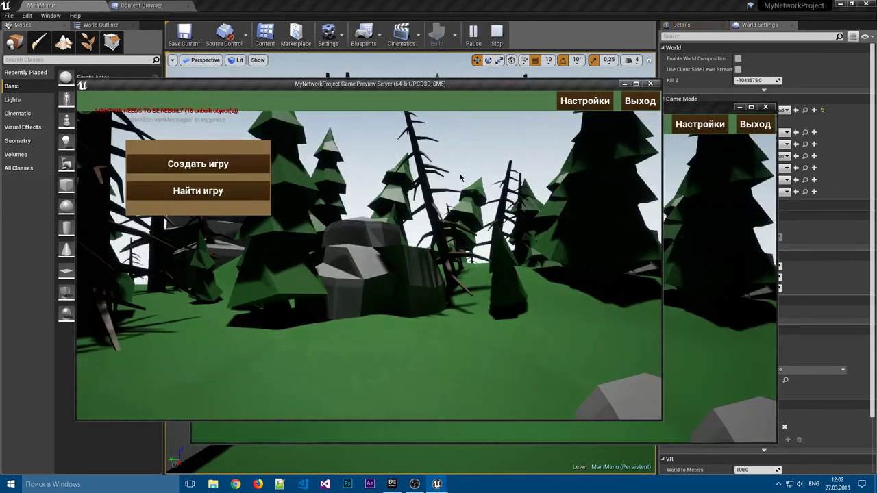
key("Escape")
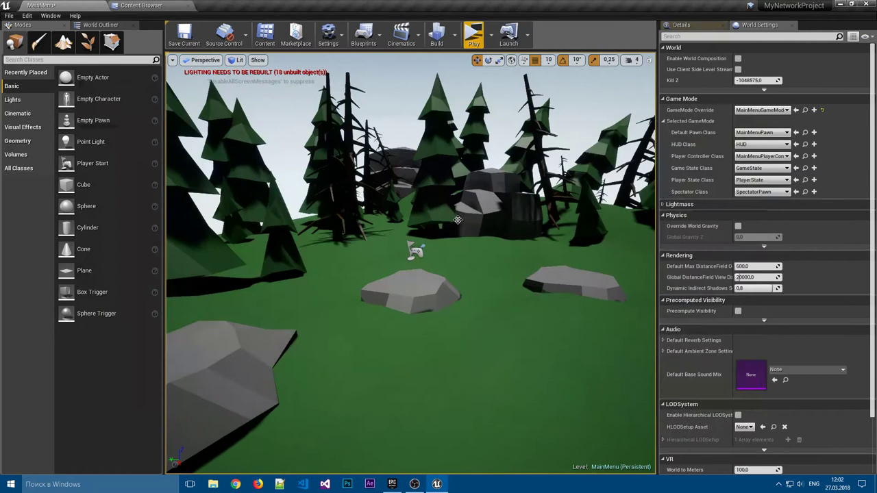
Move the Player Start onto the open grass, test-play, and save the MainMenu map
key("ctrl+z")
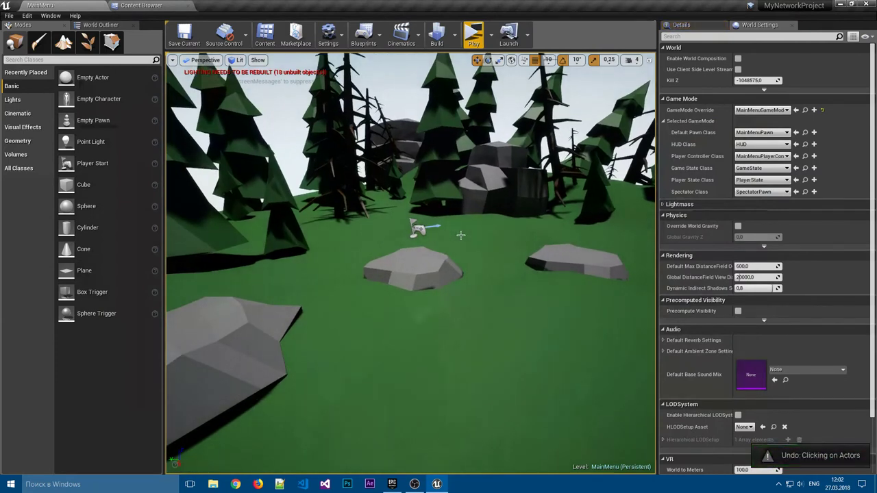
right_click_drag(460, 235, 371, 234)
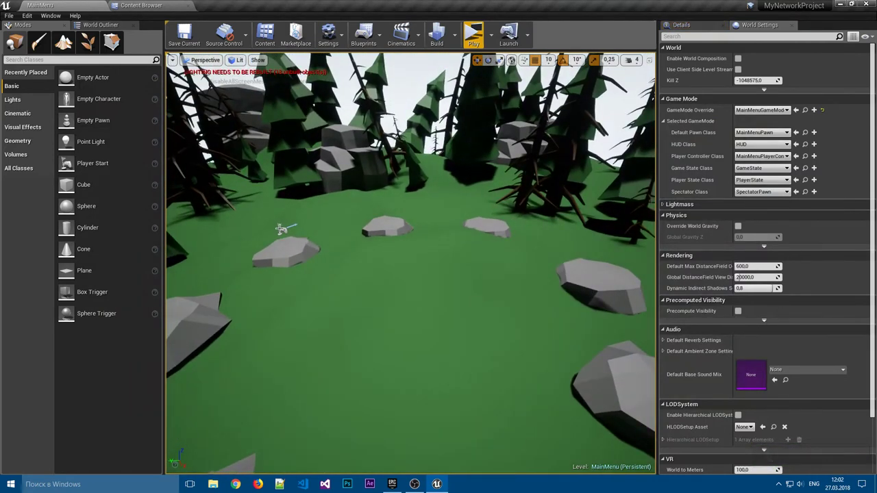
left_click_drag(271, 235, 413, 299)
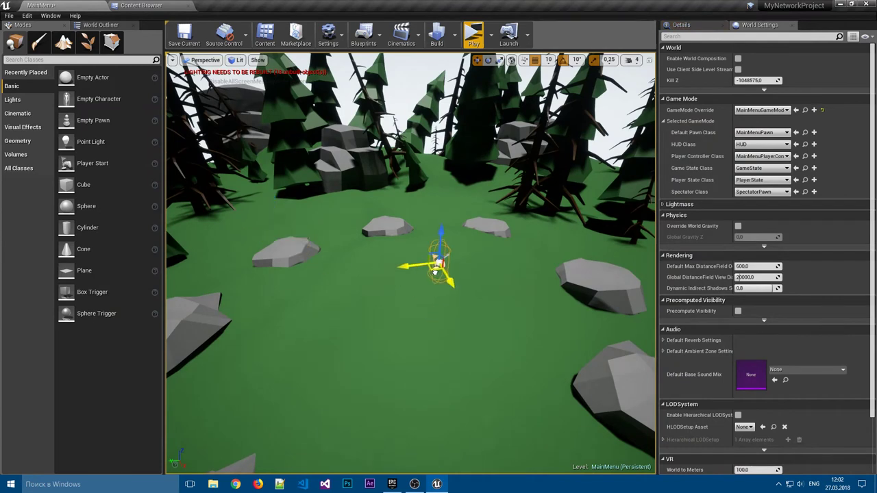
left_click(474, 34)
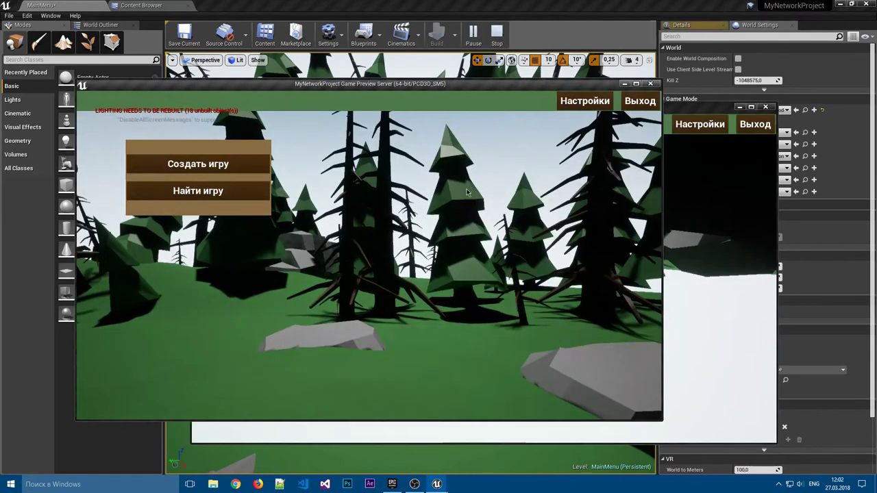
key("Escape")
key("ctrl+s")
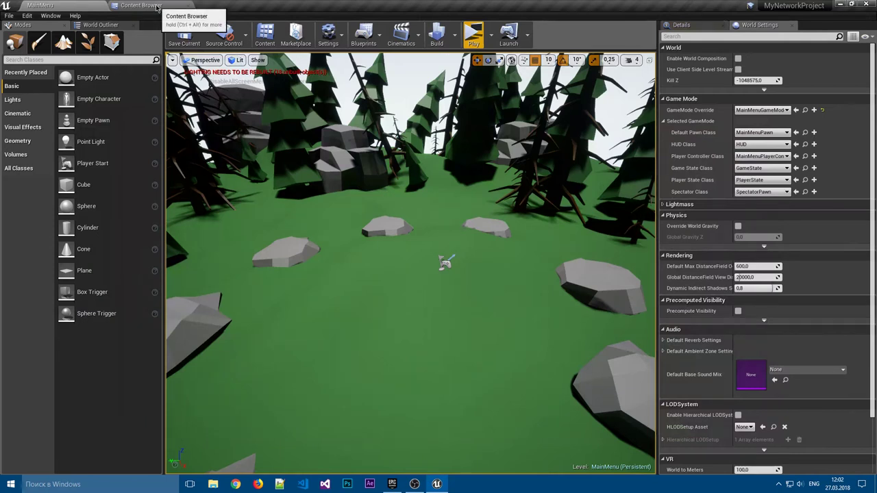
Test-play the menu, opening the Настройки and Поиск игры panels and closing them
right_click_drag(540, 246, 537, 244)
left_click(474, 35)
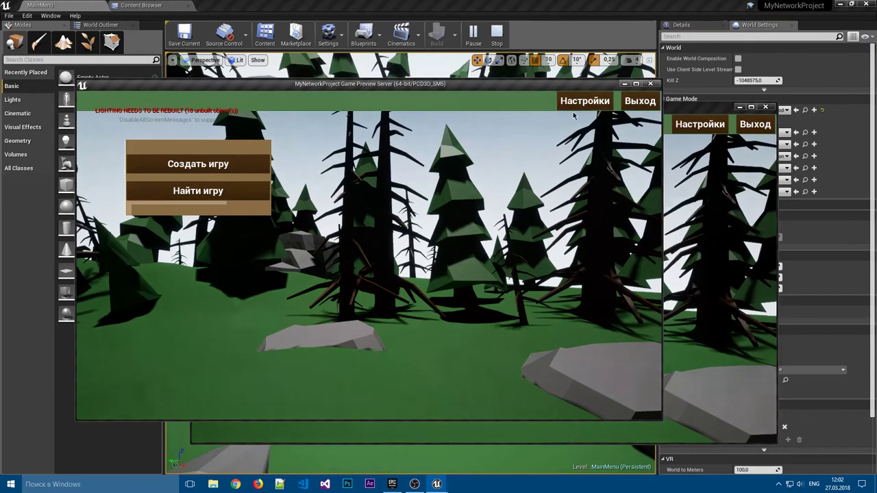
left_click(576, 106)
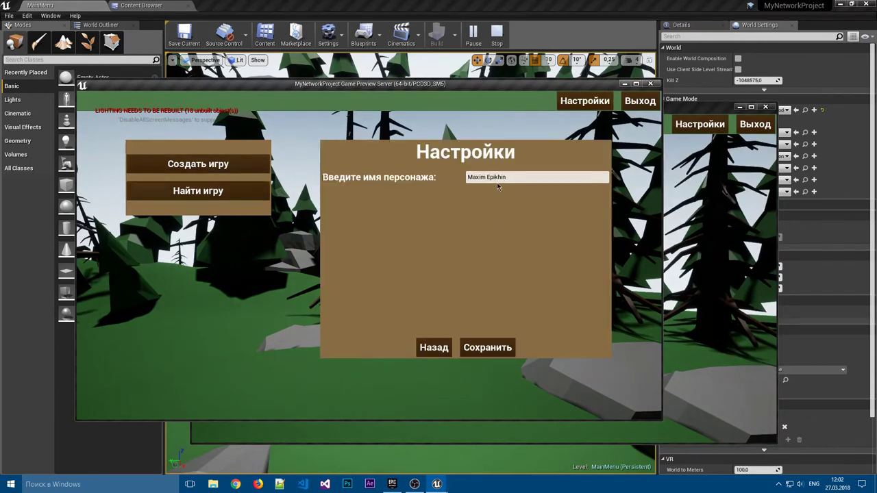
left_click(199, 198)
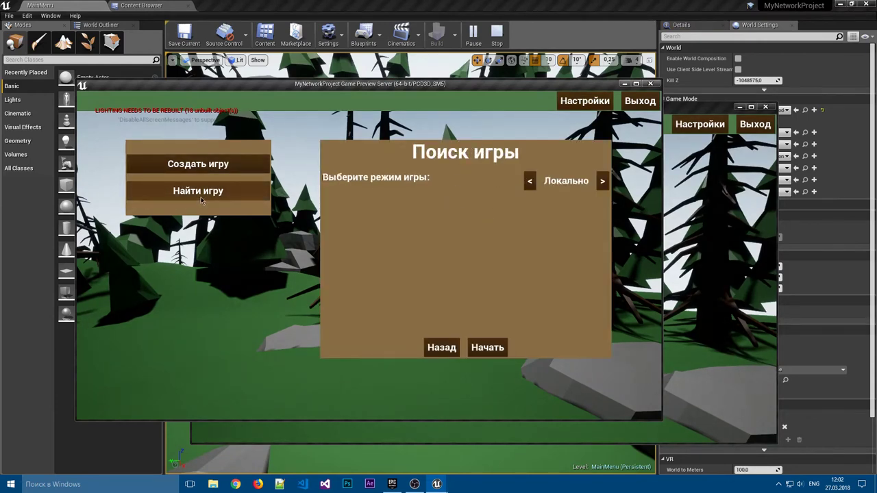
left_click(451, 344)
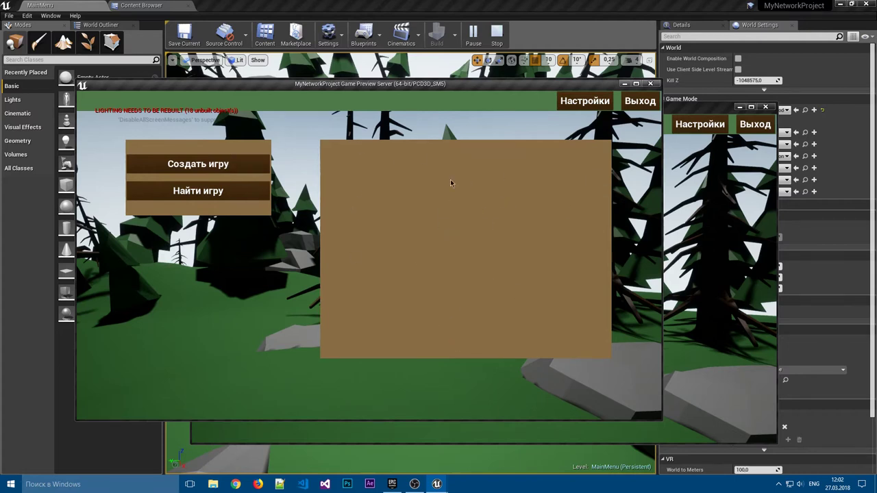
left_click(650, 83)
Save all three modified MainMenu blueprints and open the MainMenuWidget blueprint
left_click(140, 5)
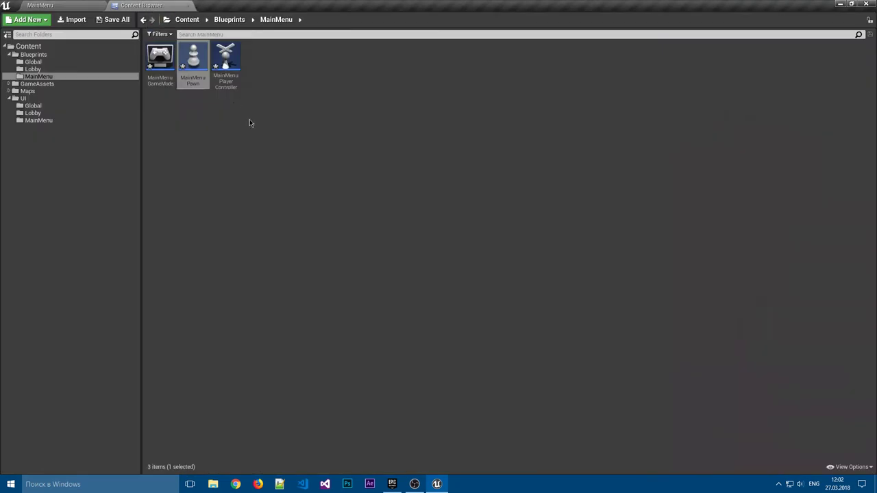
left_click(113, 20)
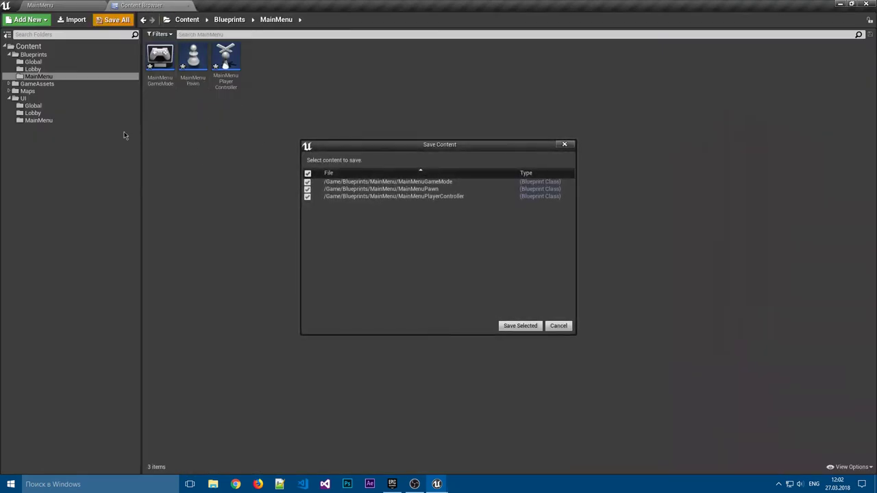
left_click(509, 329)
left_click(38, 120)
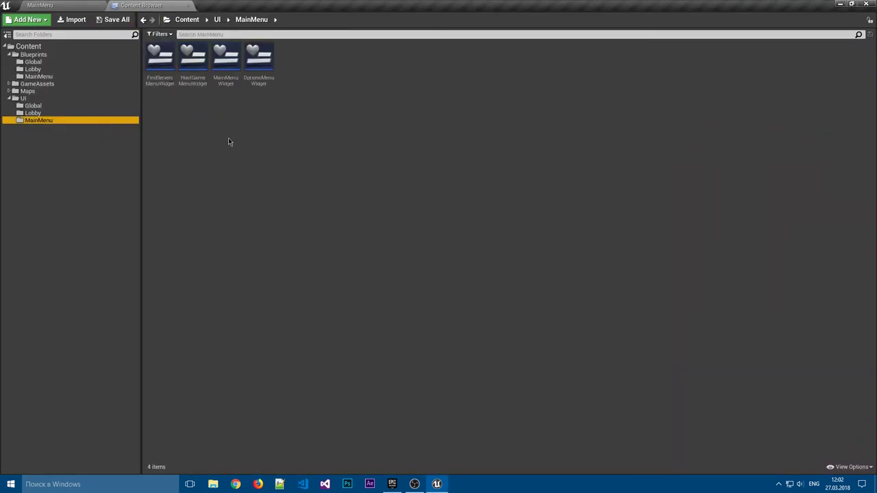
double_click(228, 81)
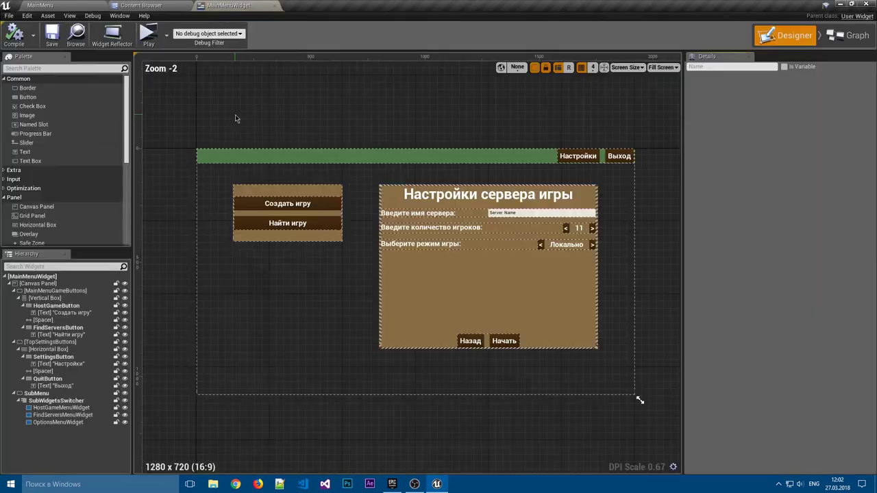
Inspect the SubMenu border by toggling its visibility, select SubWidgetsSwitcher, then open the Graph
left_click(48, 394)
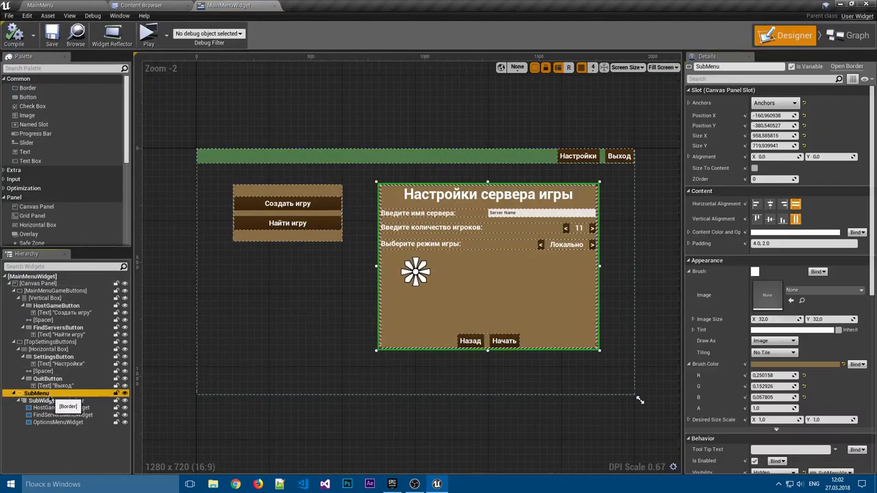
left_click(55, 401)
left_click(39, 395)
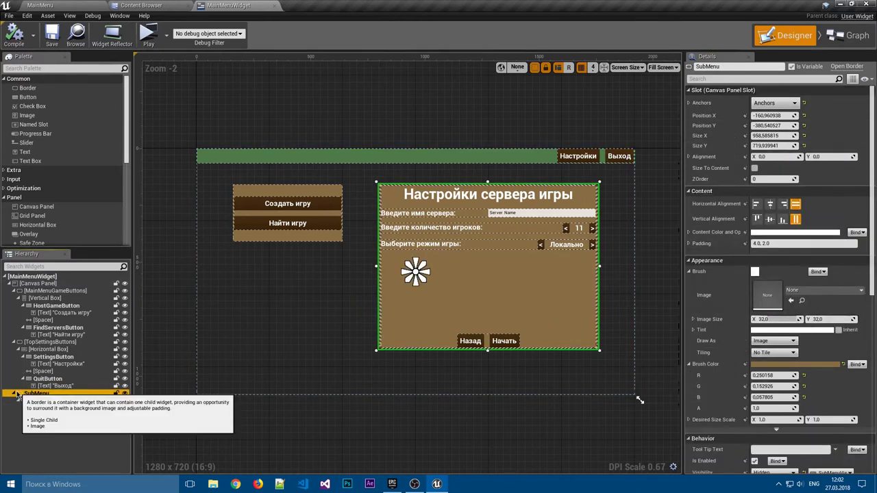
left_click(125, 393)
left_click(124, 394)
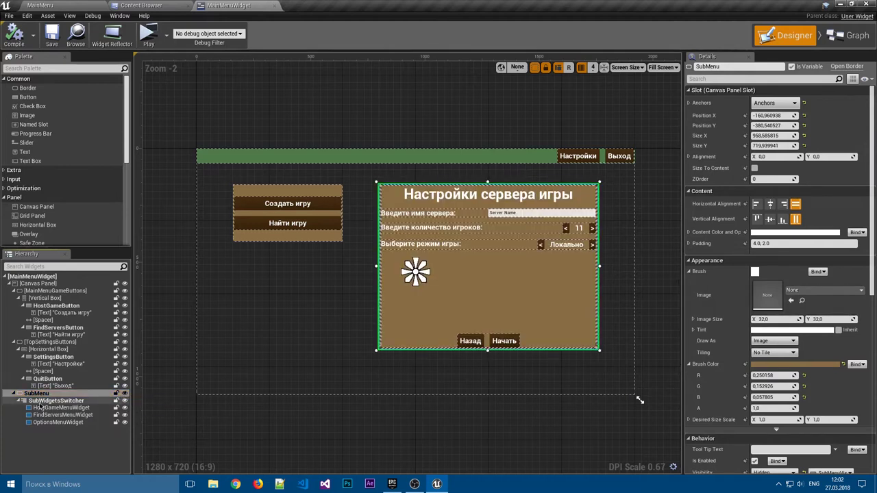
left_click(56, 400)
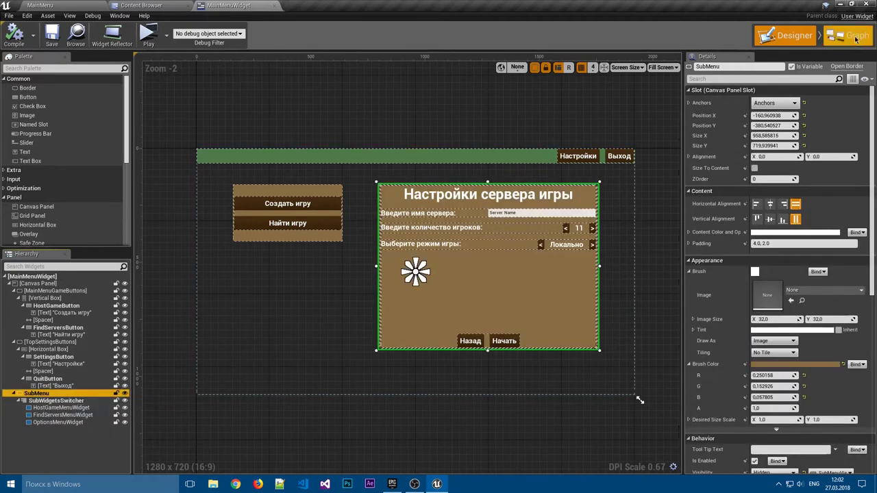
left_click(849, 35)
Zoom and pan around MainMenuWidget's event graph to review the button click sections
scroll(568, 199, "down", 4)
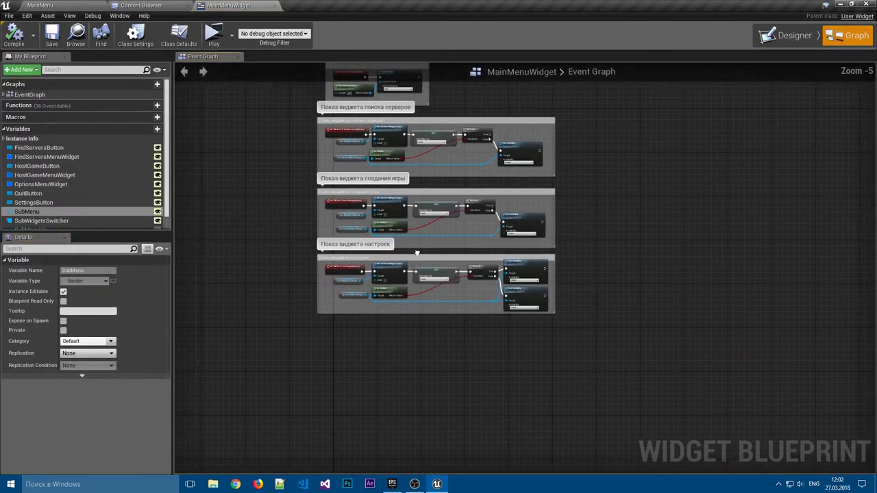
scroll(424, 259, "up", 2)
scroll(425, 259, "up", 1)
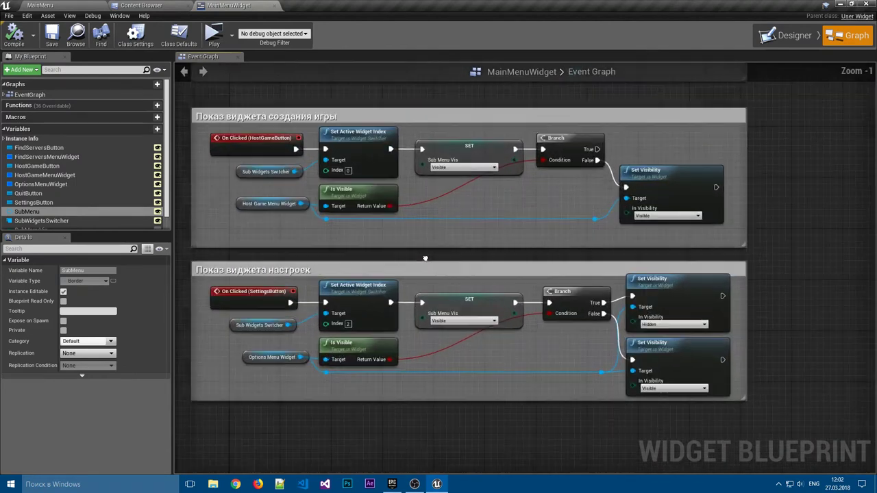
scroll(425, 259, "up", 1)
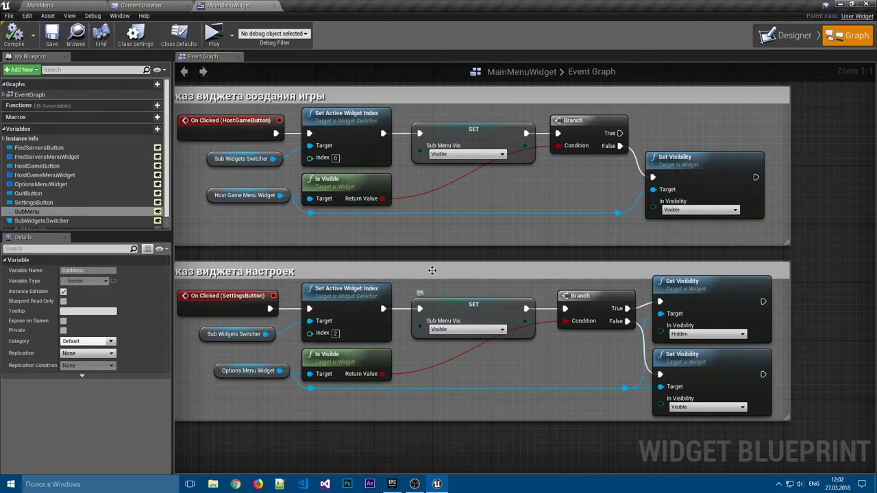
mouse_move(390, 263)
right_mouse_down()
mouse_move(388, 312)
mouse_move(438, 367)
right_mouse_up()
scroll(388, 312, "down", 1)
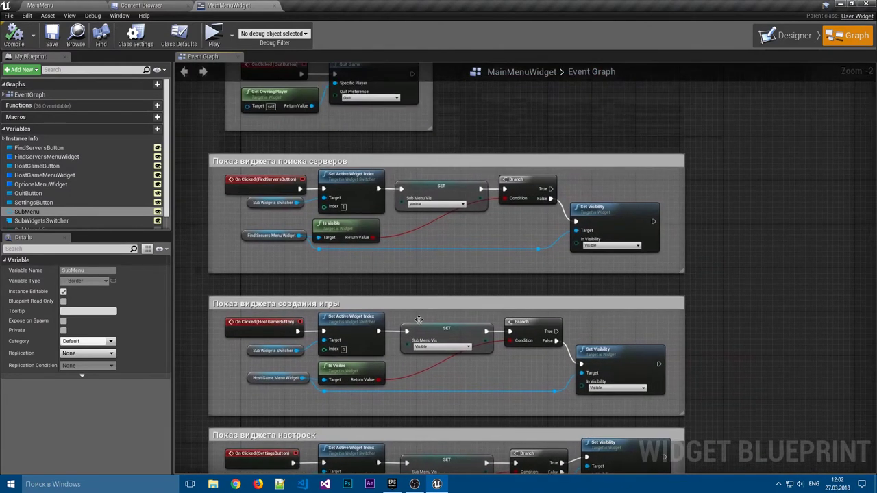
scroll(422, 147, "up", 1)
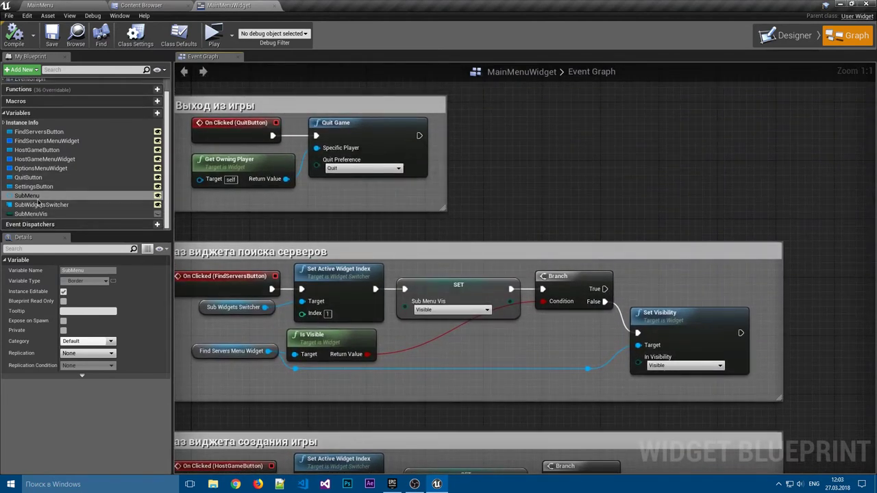
In the Designer, check SubMenu's Visibility binding to SubMenuVis, then return to the event graph
left_click(786, 34)
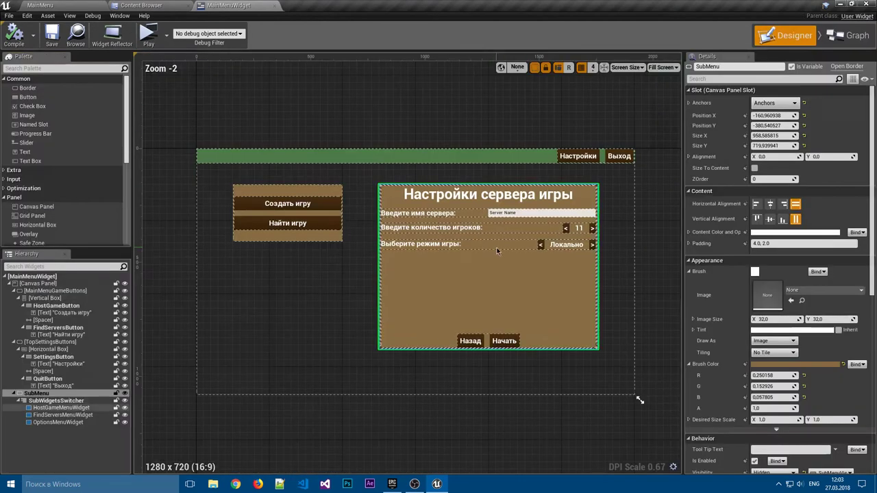
scroll(873, 268, "down", 3)
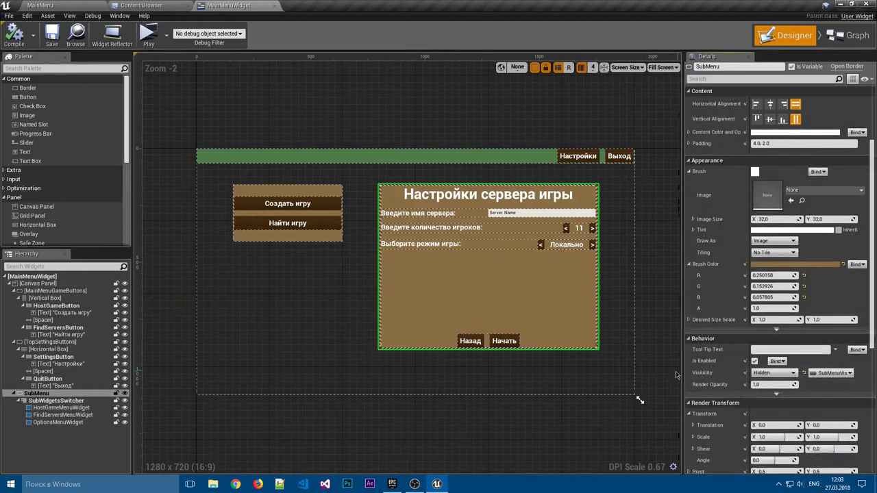
left_click(656, 337)
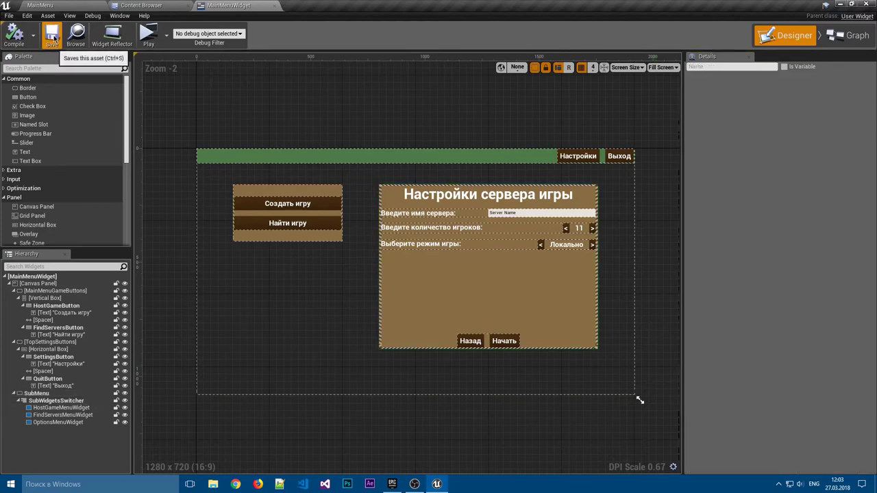
left_click(850, 35)
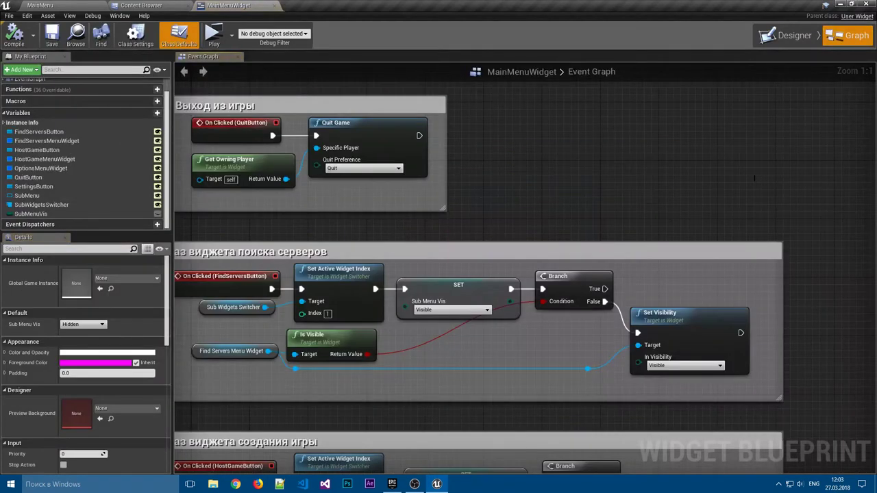
Look over the whole graph, close the MainMenuWidget editor, and browse to the UI/MainMenu folder
scroll(523, 191, "down", 1)
scroll(516, 204, "down", 3)
scroll(534, 179, "up", 1)
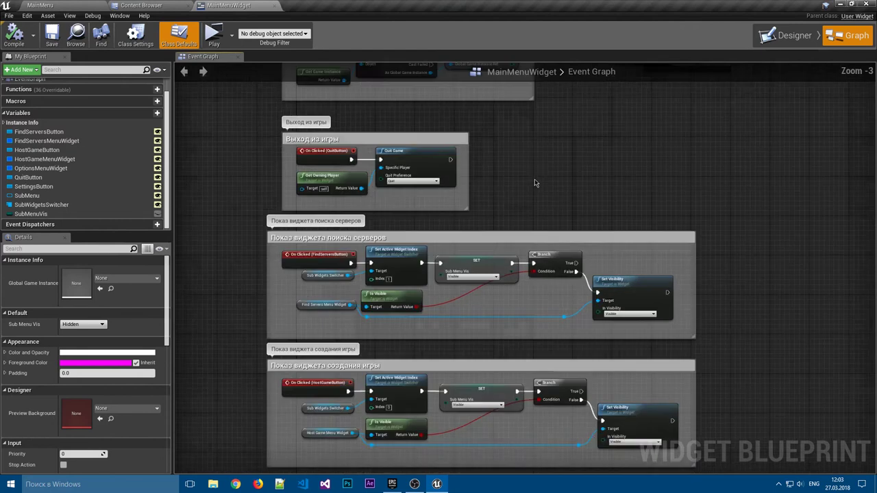
right_click_drag(535, 183, 509, 203)
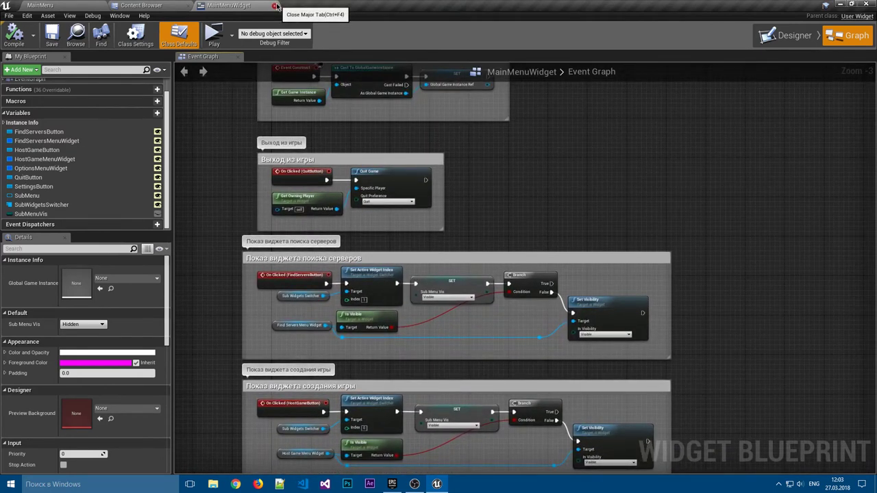
left_click(275, 5)
left_click(135, 76)
left_click(39, 120)
Open the FindServersMenuWidget, HostGameMenuWidget and OptionsMenuWidget blueprints
double_click(160, 58)
left_click(154, 8)
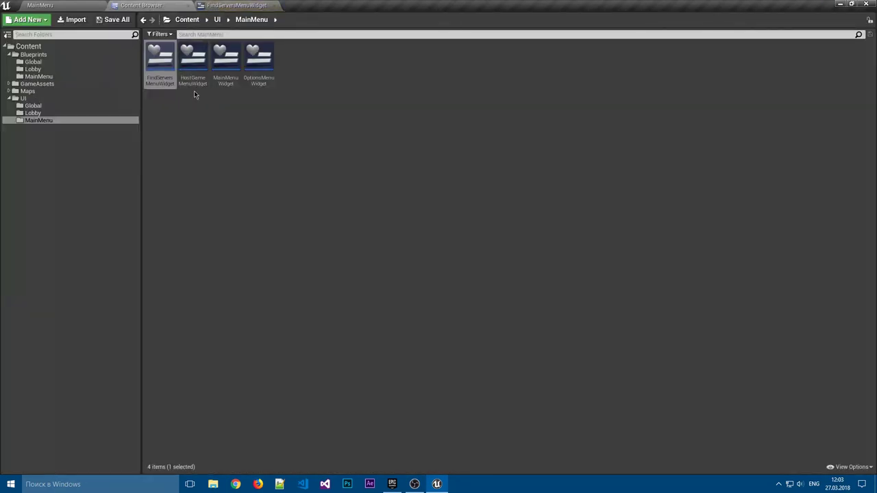
double_click(192, 60)
left_click(141, 5)
double_click(260, 82)
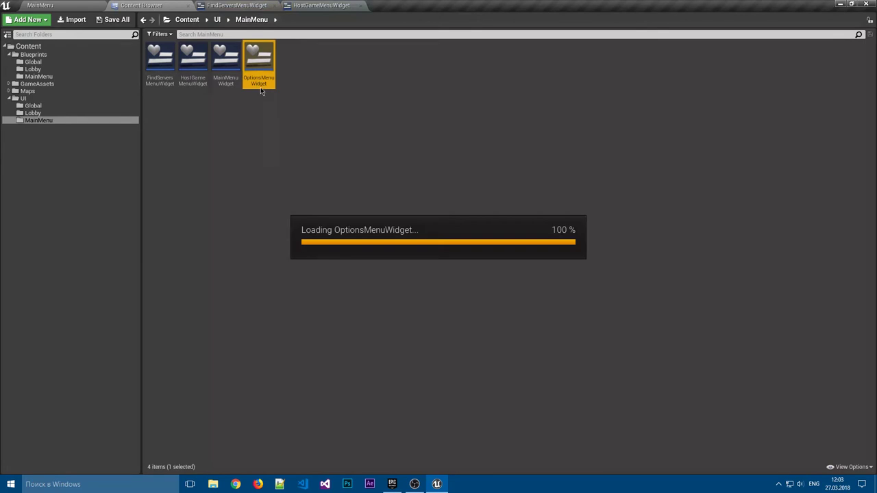
Review FindServersMenuWidget's event graph, then bring up the OptionsMenuWidget layout
left_click(236, 6)
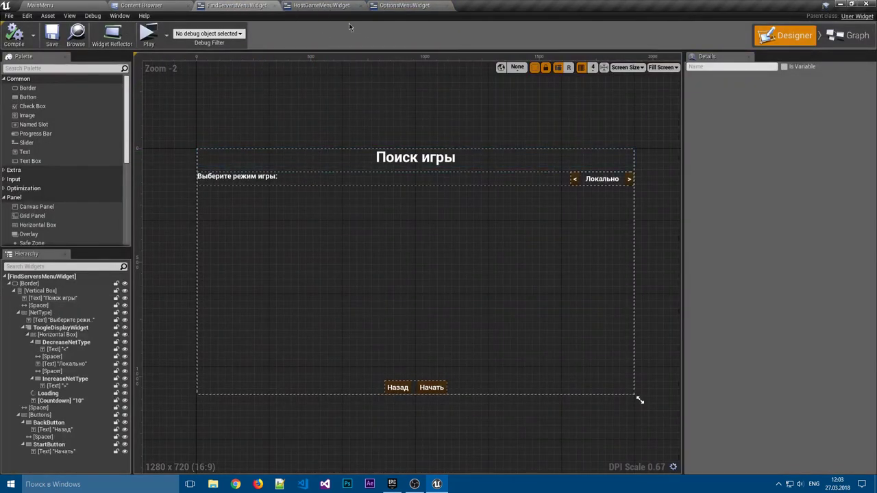
left_click(836, 41)
scroll(107, 198, "down", 3)
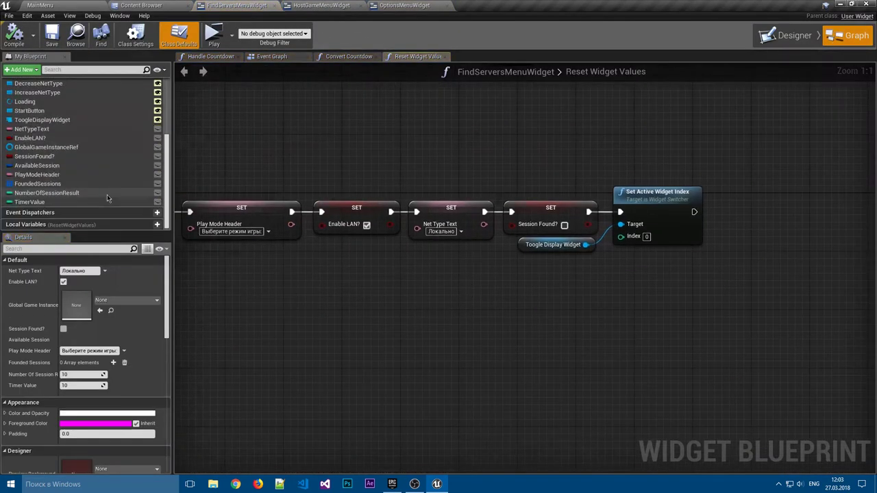
left_click(424, 7)
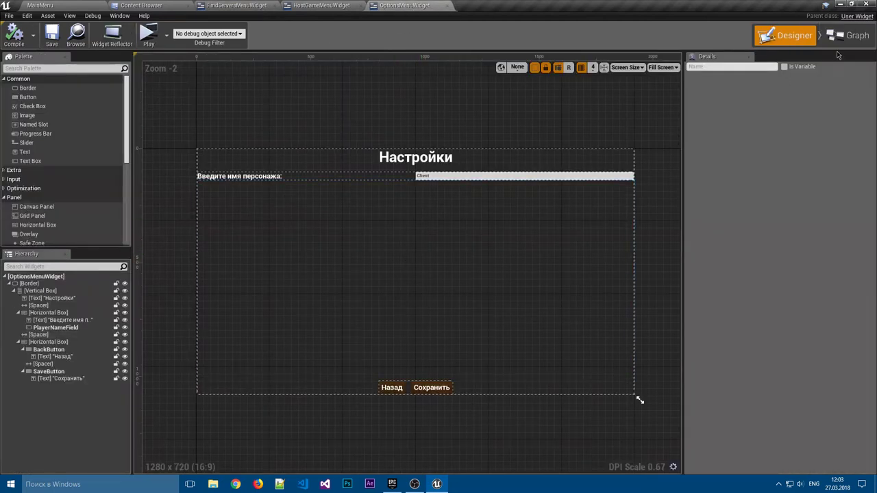
Show OptionsMenuWidget's graph centered on the save-settings and hide-menu comment box
left_click(849, 34)
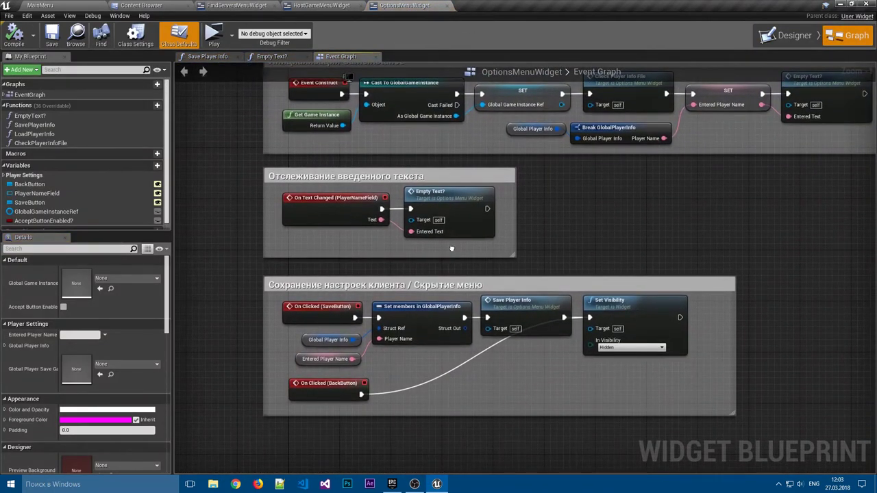
scroll(439, 378, "up", 1)
right_click_drag(438, 378, 493, 262)
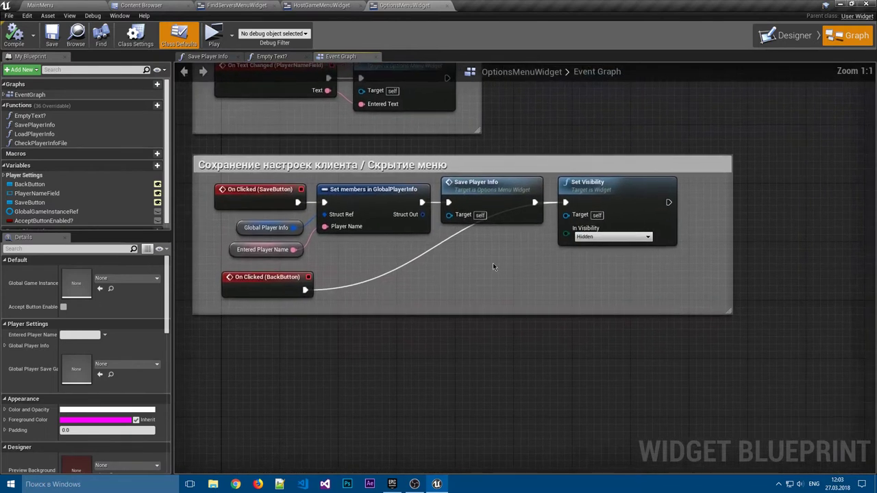
scroll(6, 171, "down", 1)
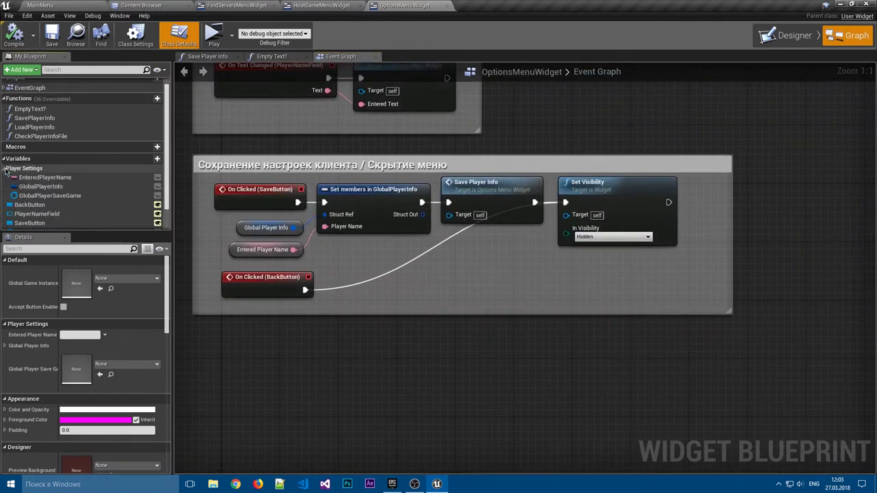
scroll(111, 119, "up", 1)
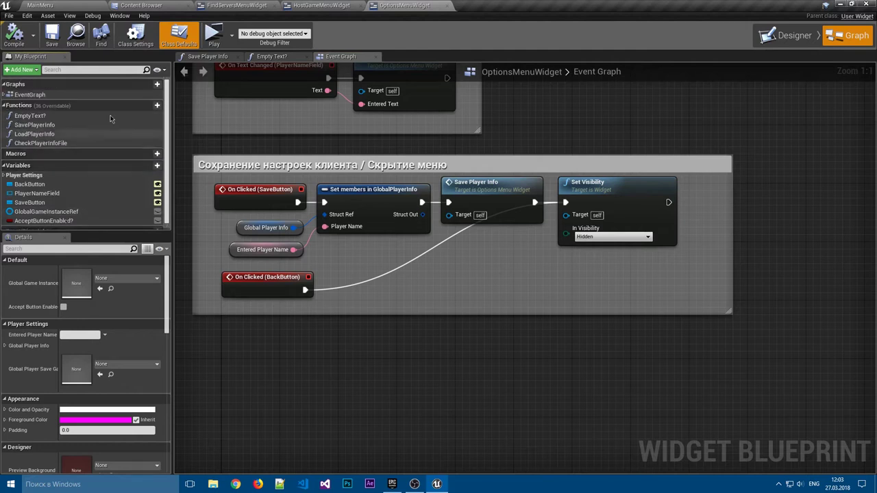
scroll(15, 196, "down", 1)
mouse_move(480, 274)
right_mouse_down()
mouse_move(400, 258)
mouse_move(425, 272)
right_mouse_up()
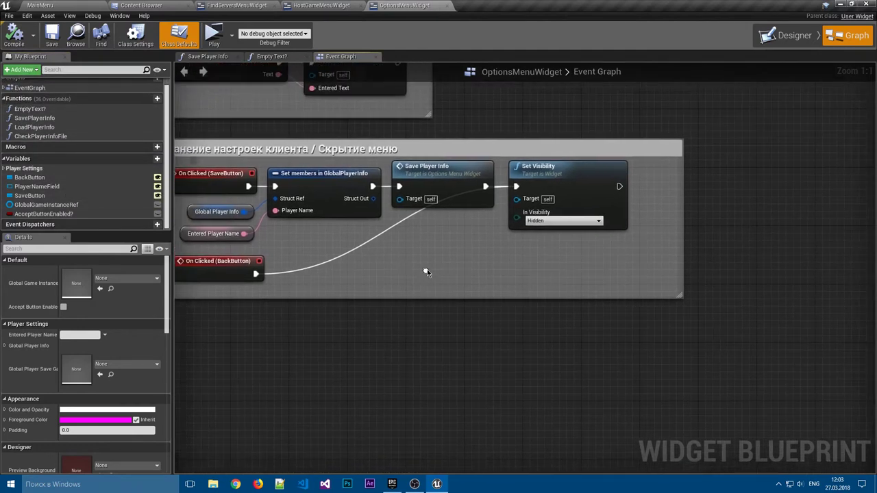
right_click(399, 285)
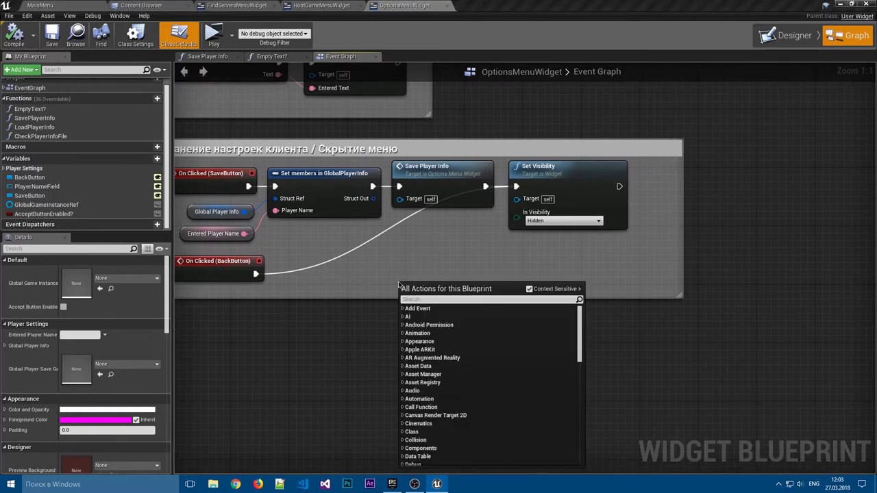
type("parent")
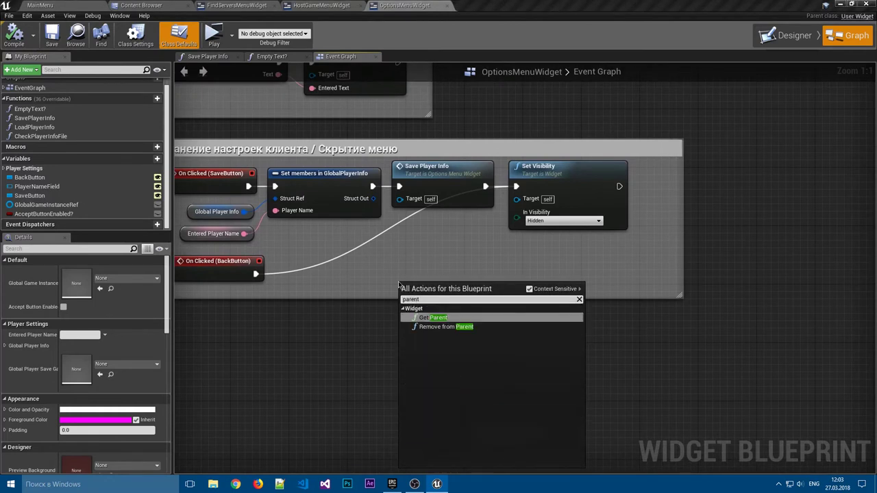
key("Return")
left_click_drag(411, 290, 342, 258)
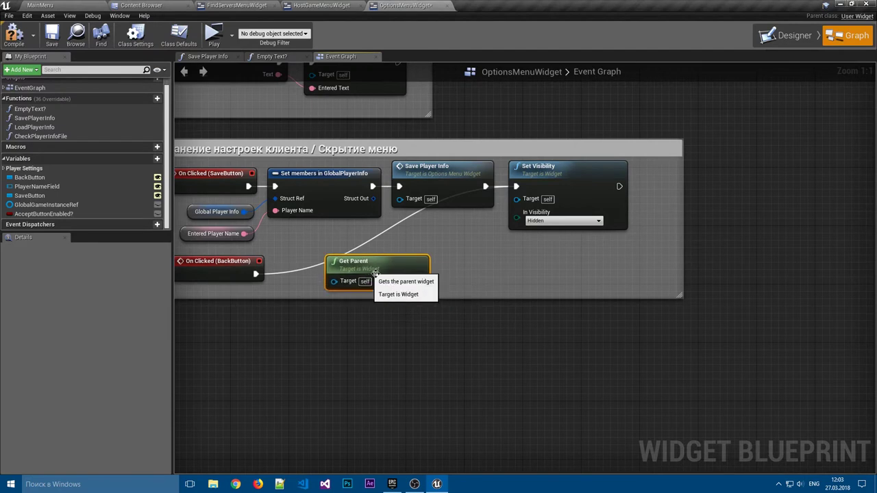
right_click_drag(356, 274, 329, 278)
left_click_drag(390, 285, 415, 285)
type("cast")
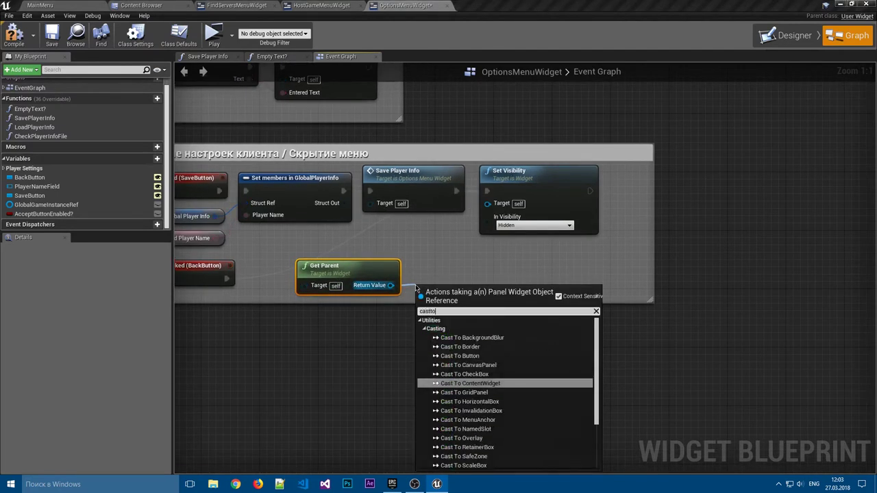
type(" to ma")
key("BackSpace")
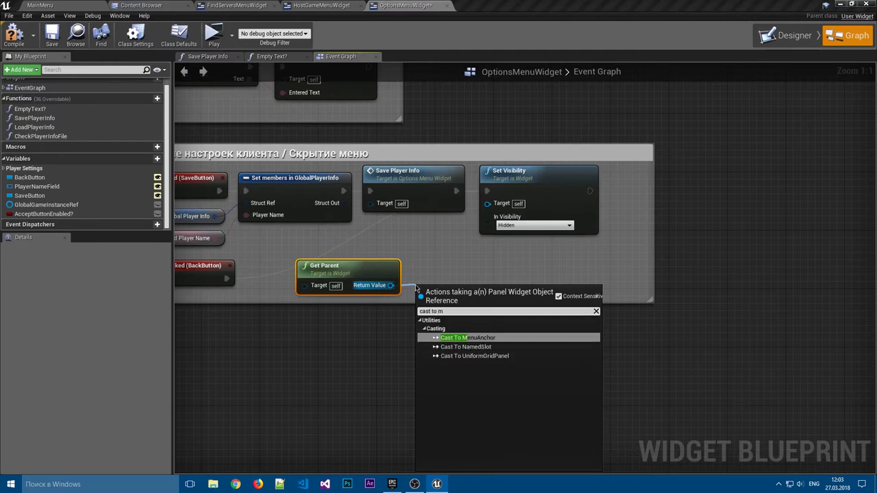
key("BackSpace")
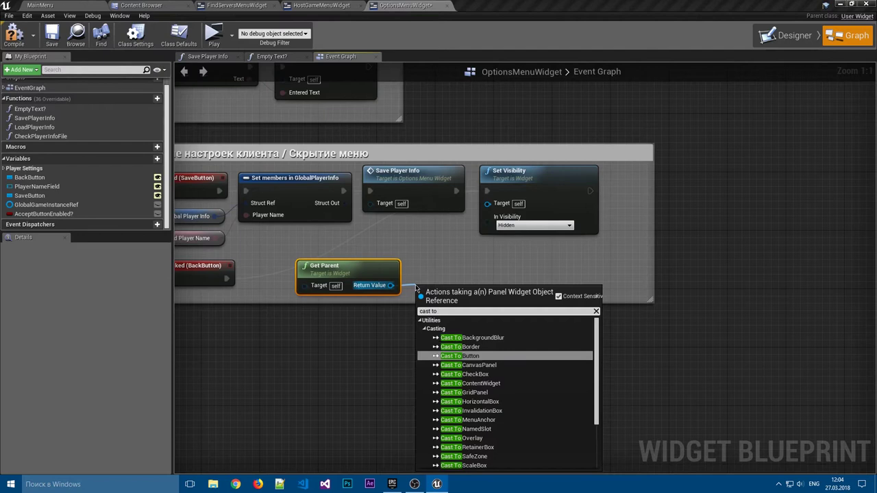
key("Escape")
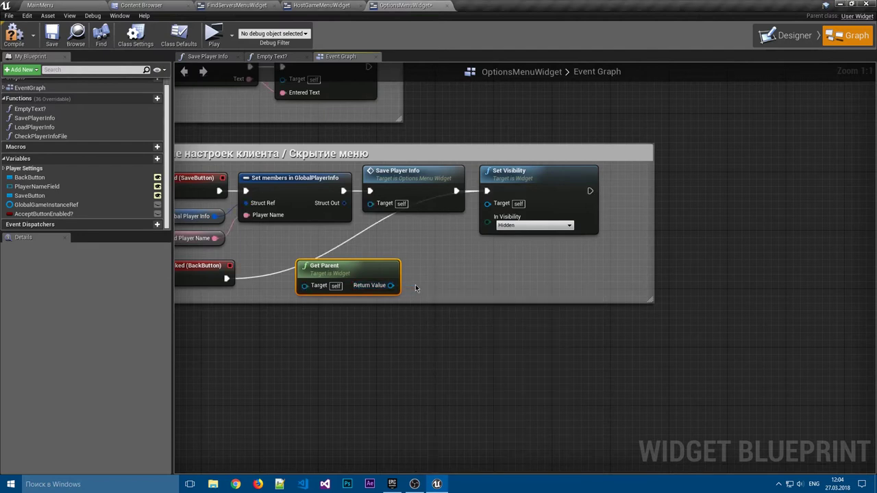
key("Delete")
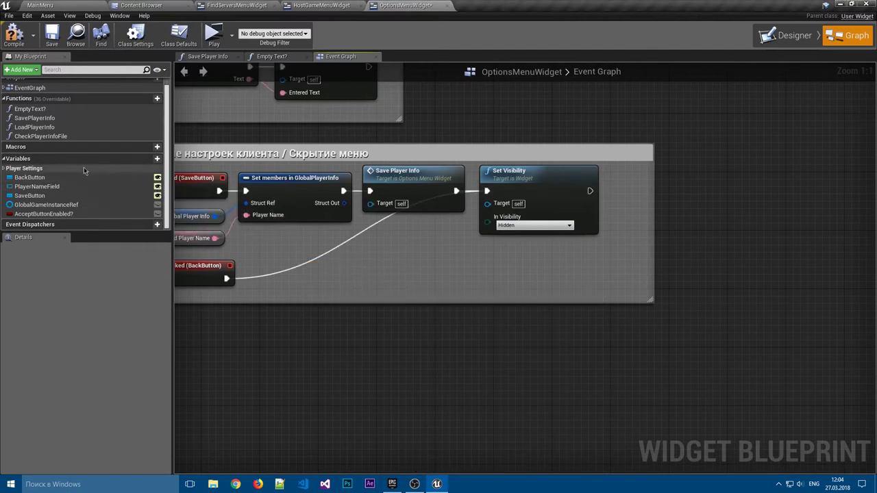
Add a MainMenuWB variable typed as a Main Menu Widget reference and compile
left_click(157, 158)
type("MainMenuWB")
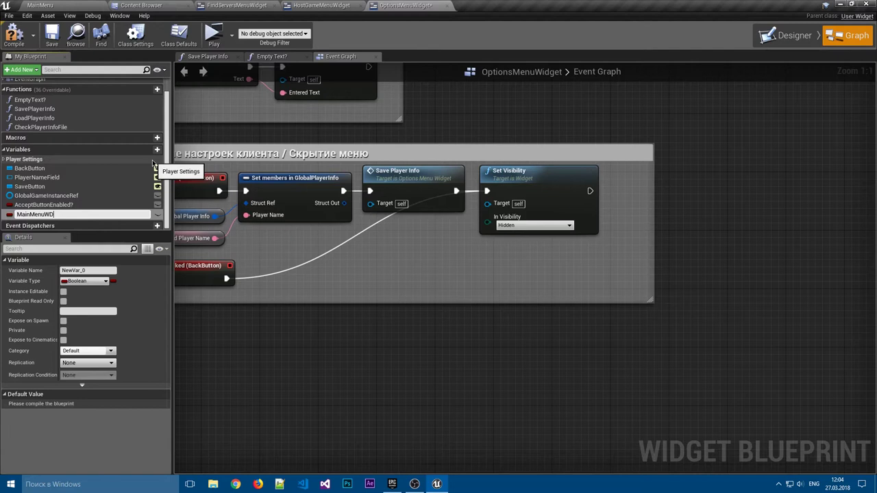
key("Return")
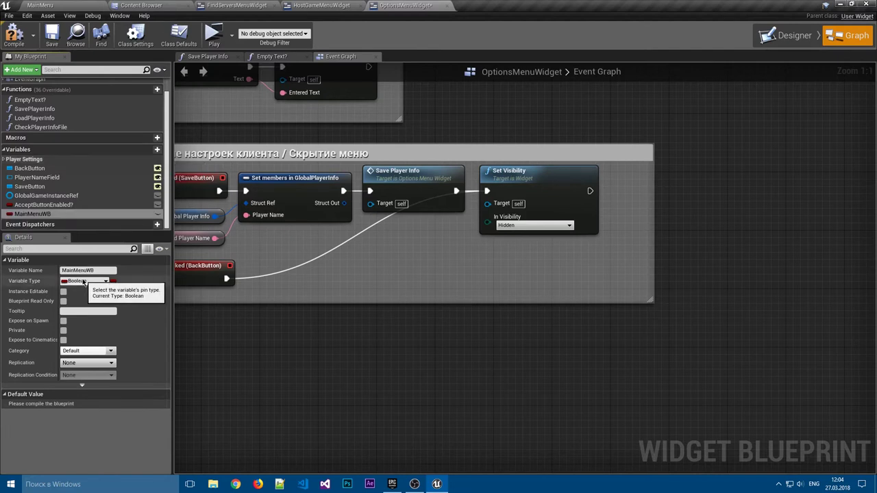
left_click(115, 283)
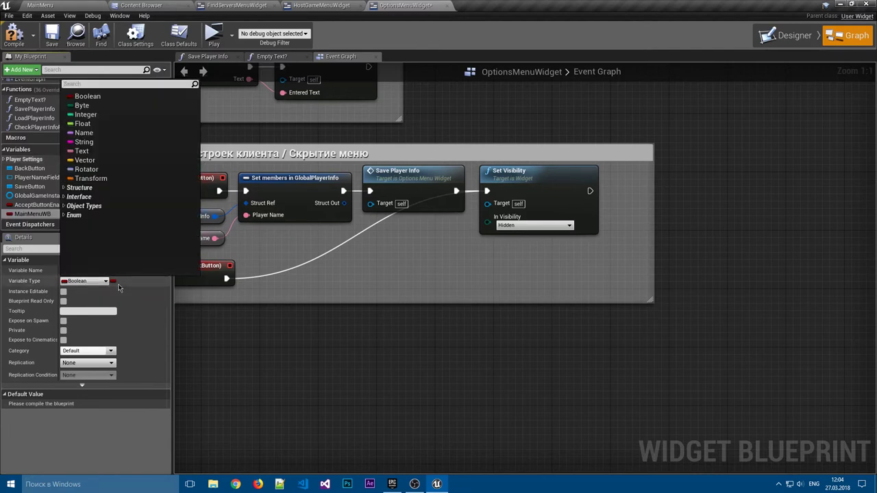
type("Mainm")
key("Down")
key("Down")
key("Down")
key("Right")
key("Return")
left_click(52, 34)
Check MainMenuWB's default value, try dropping it into the graph, then delete the variable
left_click(111, 414)
left_click(337, 368)
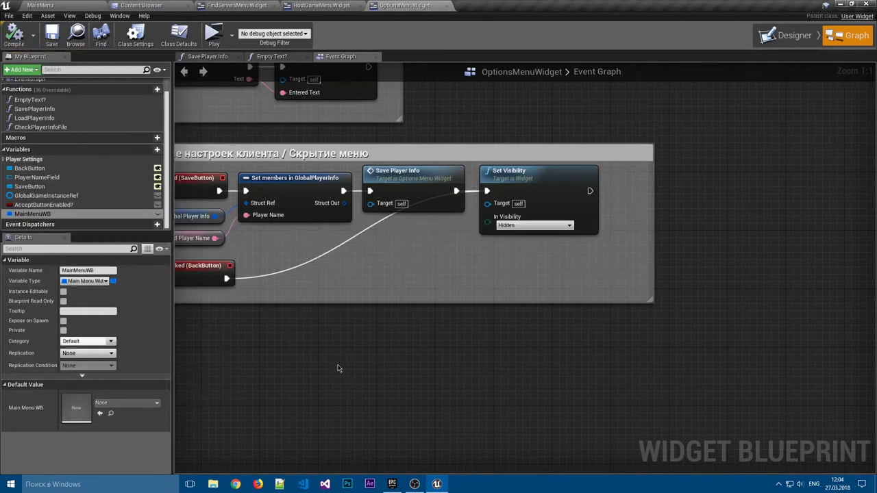
right_click_drag(310, 334, 361, 391)
left_click_drag(32, 214, 371, 334)
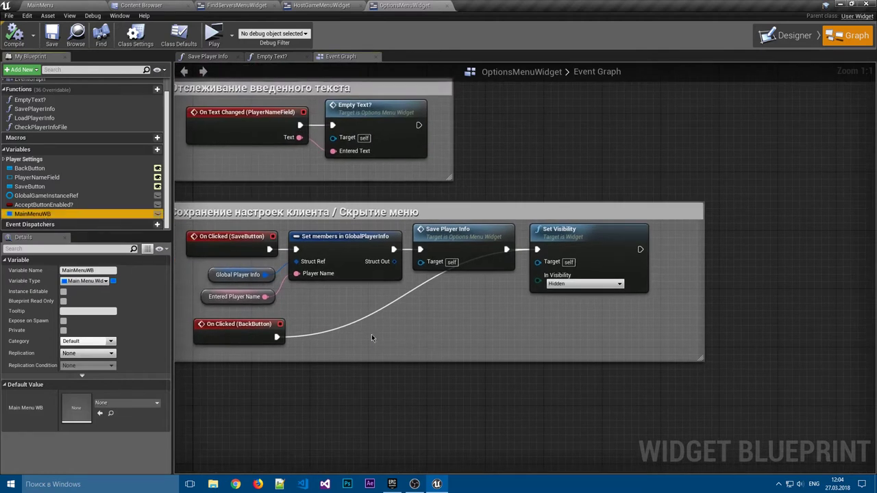
right_click_drag(405, 331, 366, 309)
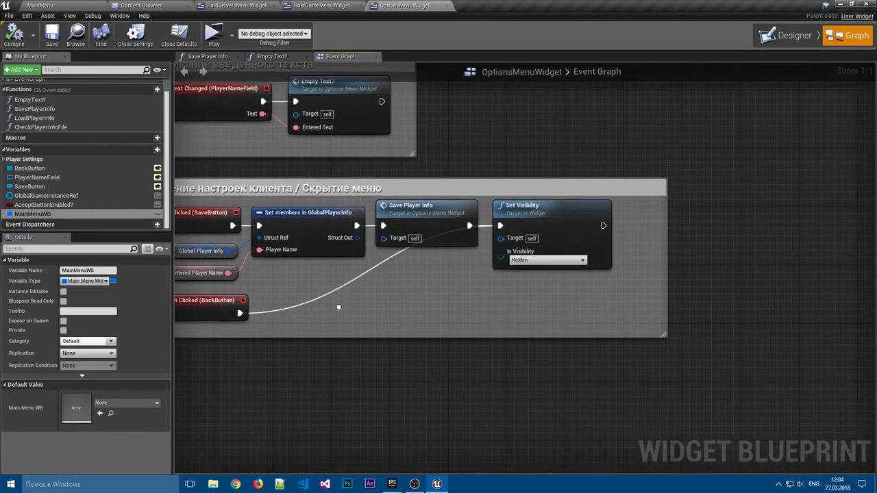
scroll(317, 326, "down", 3)
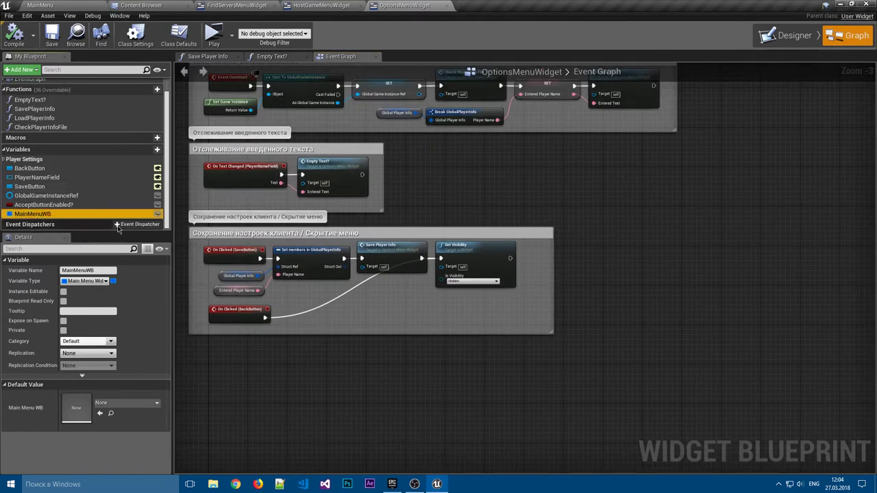
key("Delete")
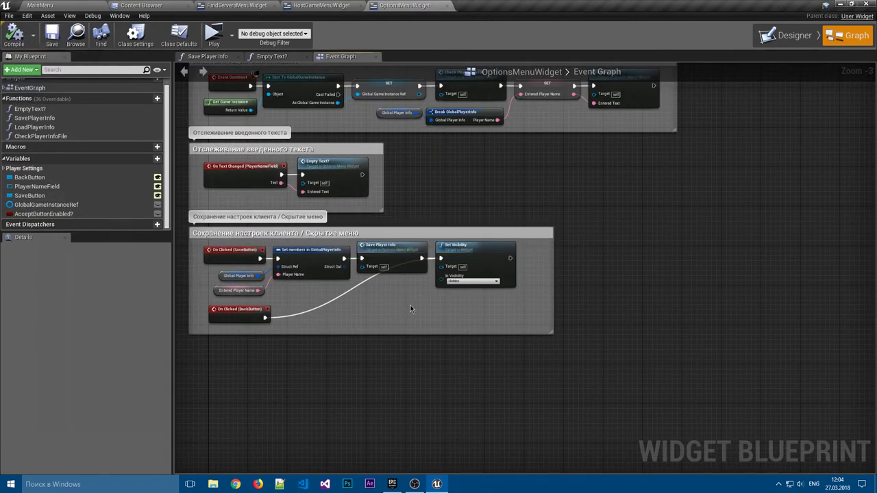
Add a Get GlobalGameInstanceRef node connected to a Get Main Menu Widget node
scroll(411, 309, "up", 3)
left_click_drag(46, 205, 350, 345)
left_click(352, 347)
left_click_drag(407, 342, 445, 321)
type("get")
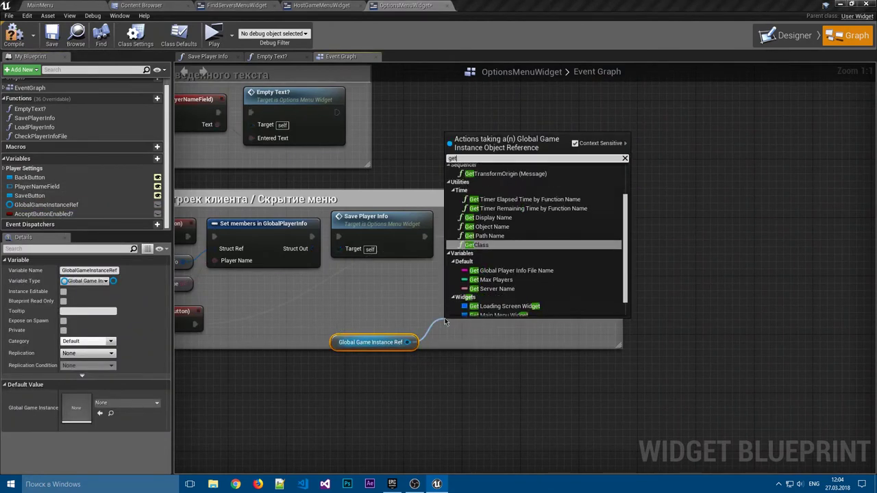
type(" main")
key("Return")
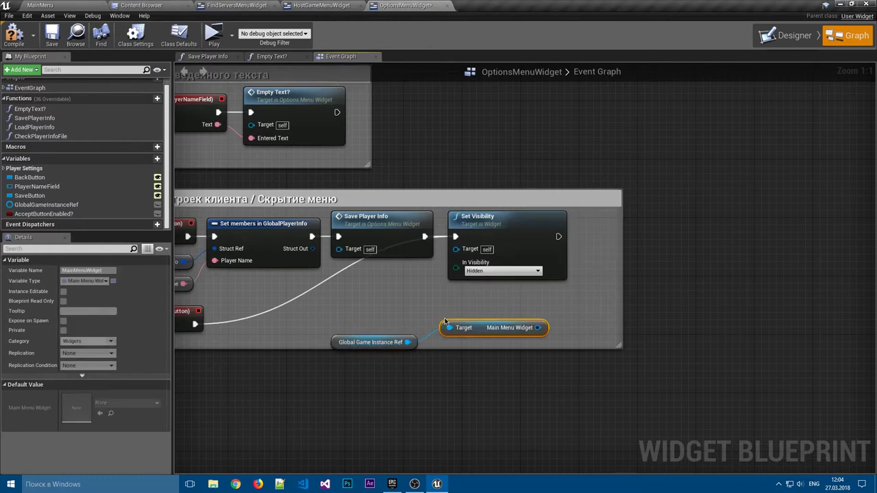
left_click_drag(476, 323, 465, 348)
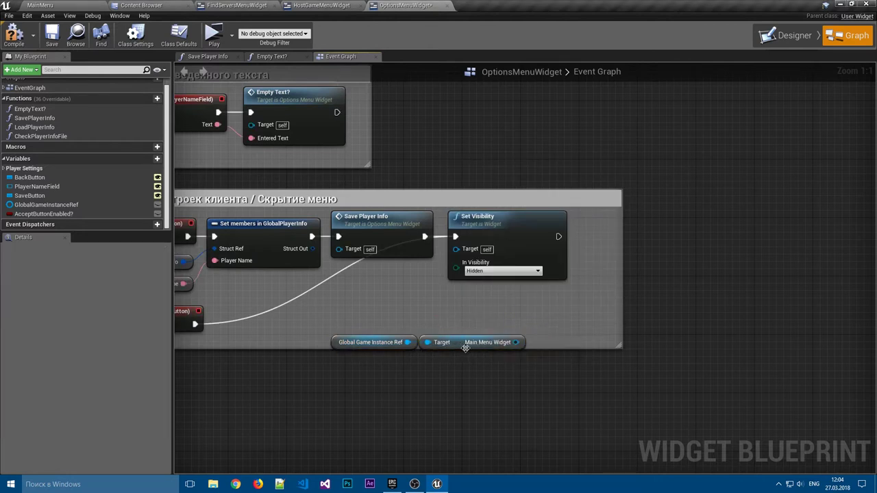
right_click_drag(505, 368, 390, 365)
Try a Get Sub Menu Vis getter off Main Menu Widget, then delete it
left_click_drag(409, 340, 458, 317)
type("get sub")
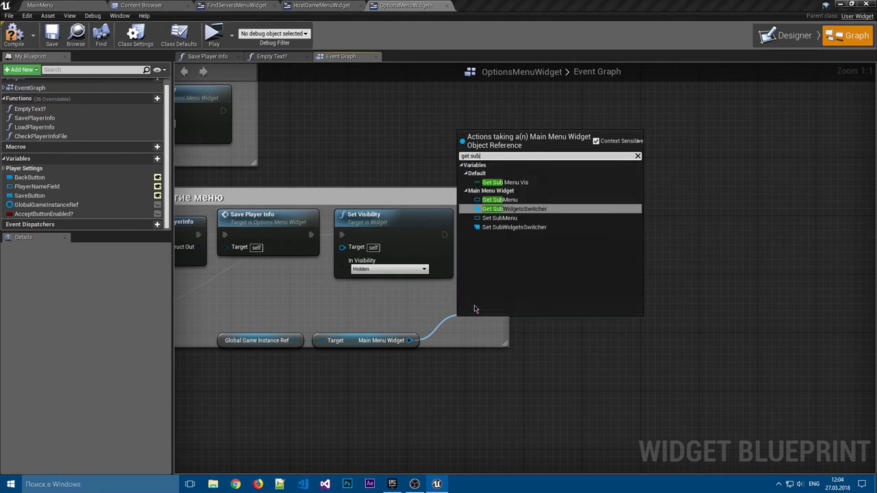
key("Up")
key("Up")
key("Return")
mouse_move(499, 326)
left_mouse_down()
mouse_move(470, 340)
mouse_move(554, 348)
left_mouse_up()
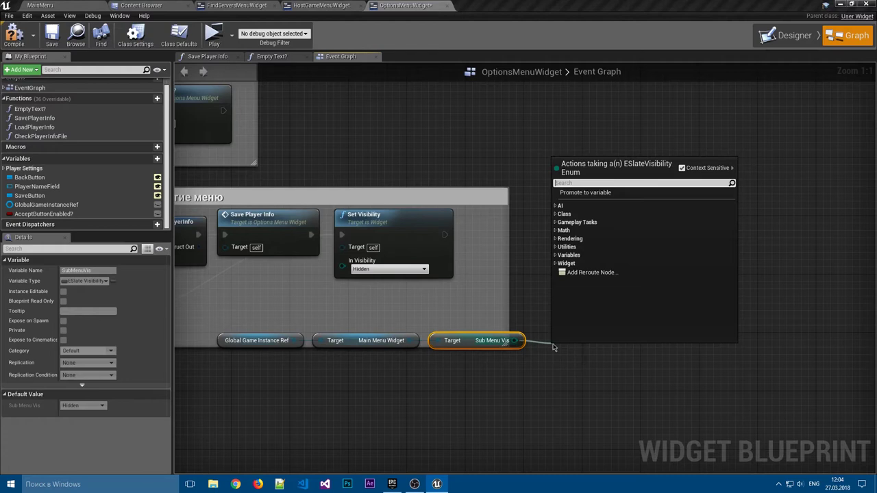
type("set")
key("BackSpace")
key("BackSpace")
key("BackSpace")
type("en")
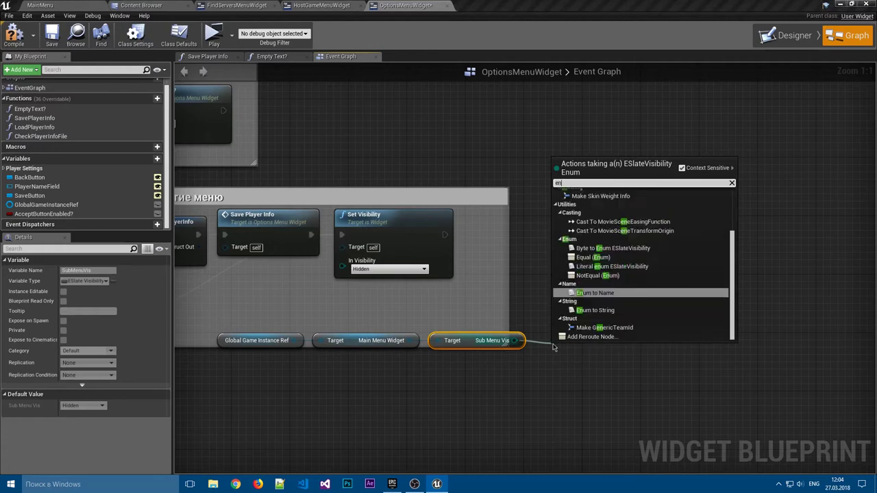
type("um")
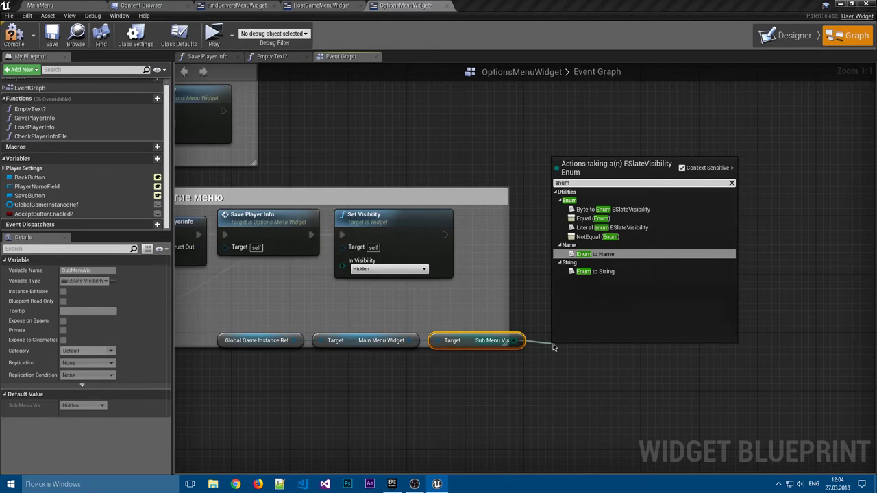
key("BackSpace")
key("BackSpace")
key("BackSpace")
key("BackSpace")
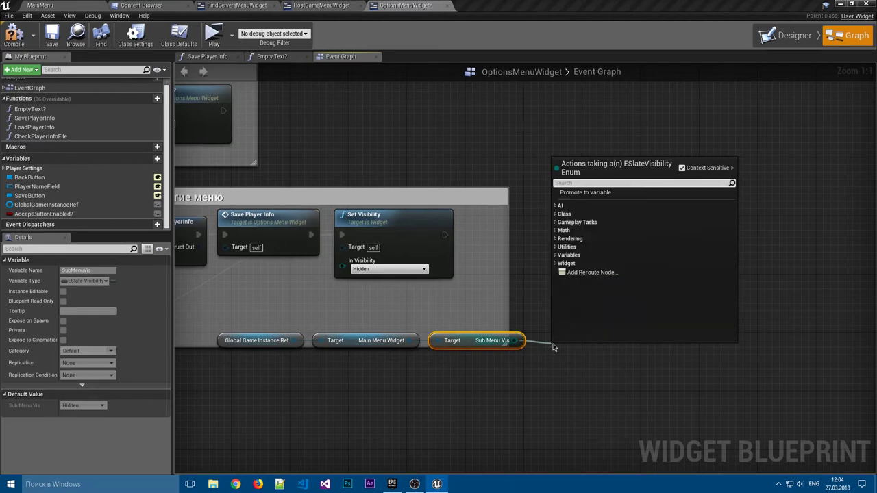
left_click(522, 366)
left_click(480, 341)
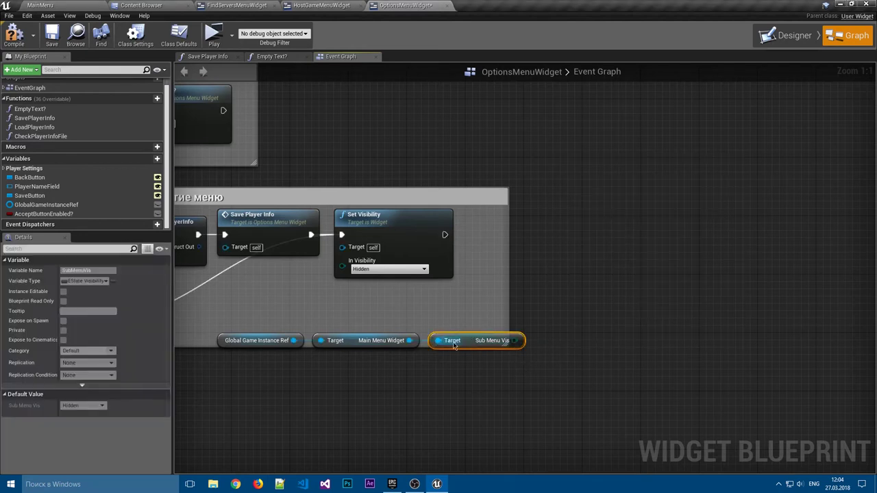
key("Delete")
Add a Set Sub Menu Vis node from Main Menu Widget with the value Hidden
left_click_drag(409, 341, 443, 353)
type("set")
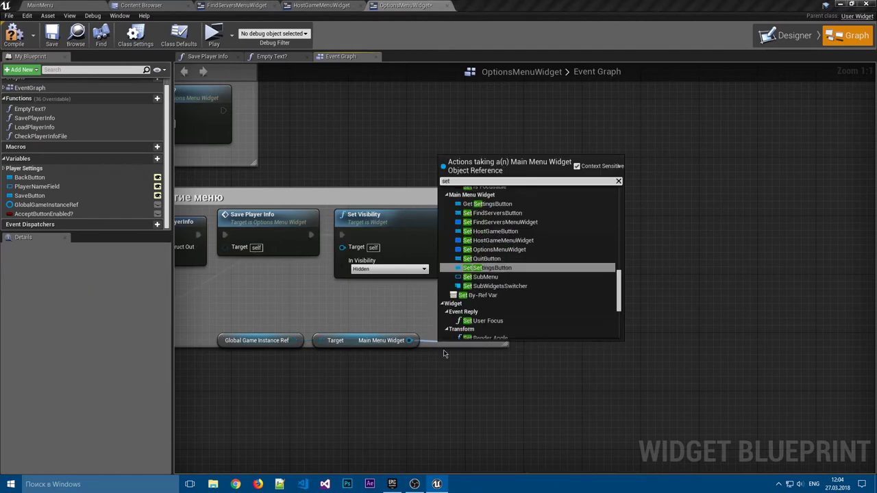
type(" bis")
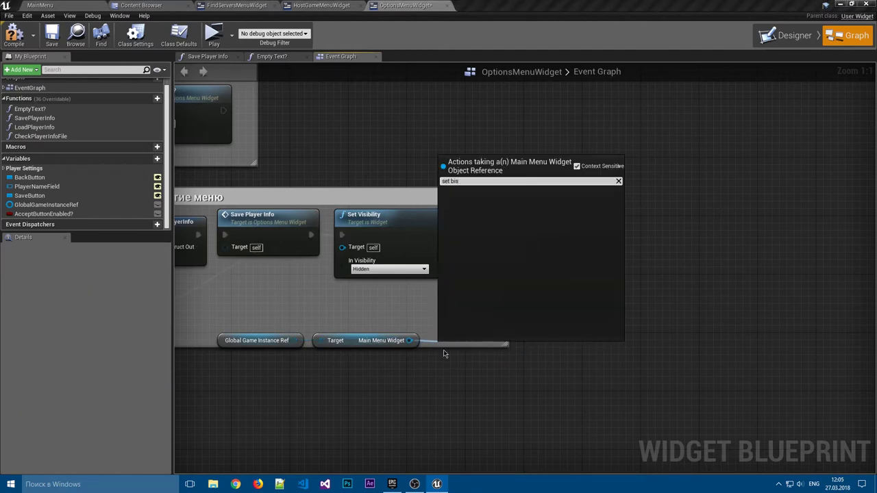
key("BackSpace")
key("BackSpace")
key("BackSpace")
type("vis")
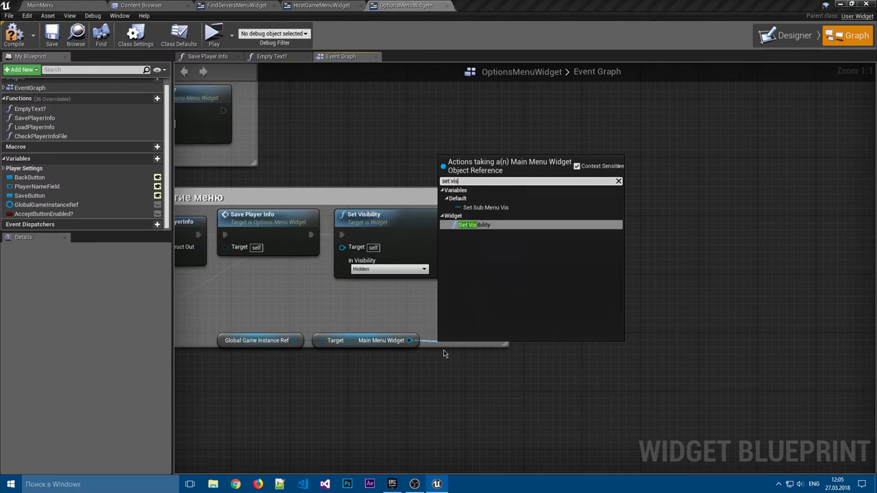
left_click(490, 208)
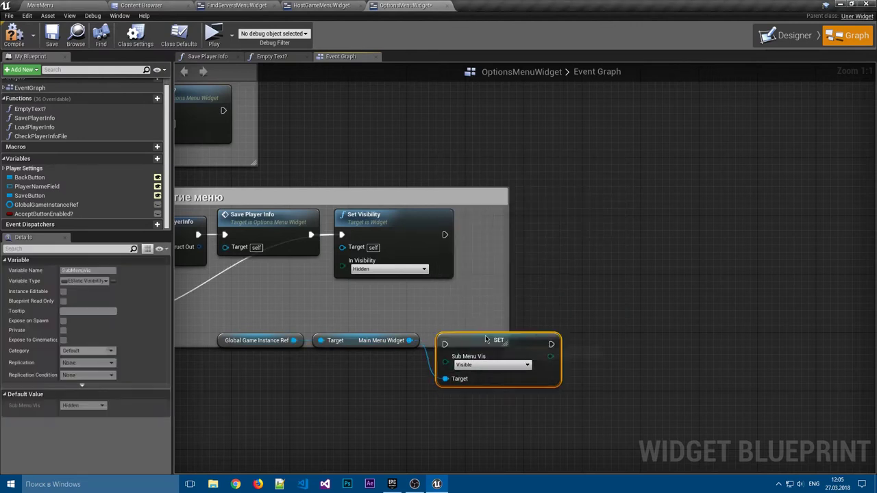
left_click_drag(486, 340, 486, 311)
left_click(492, 336)
left_click(473, 358)
Wire On Clicked (BackButton) and Save Player Info into the SET node, then compile
mouse_move(355, 315)
right_mouse_down()
mouse_move(402, 287)
mouse_move(468, 285)
right_mouse_up()
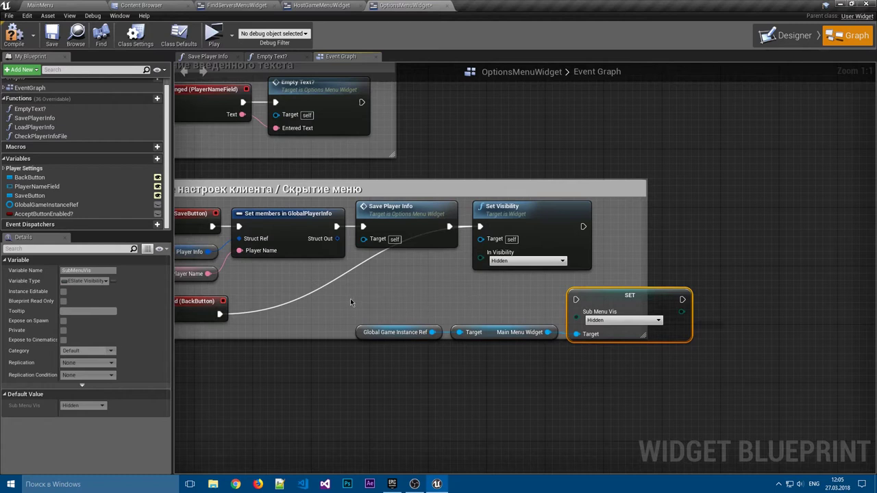
left_click(546, 201)
right_click_drag(445, 288, 482, 272)
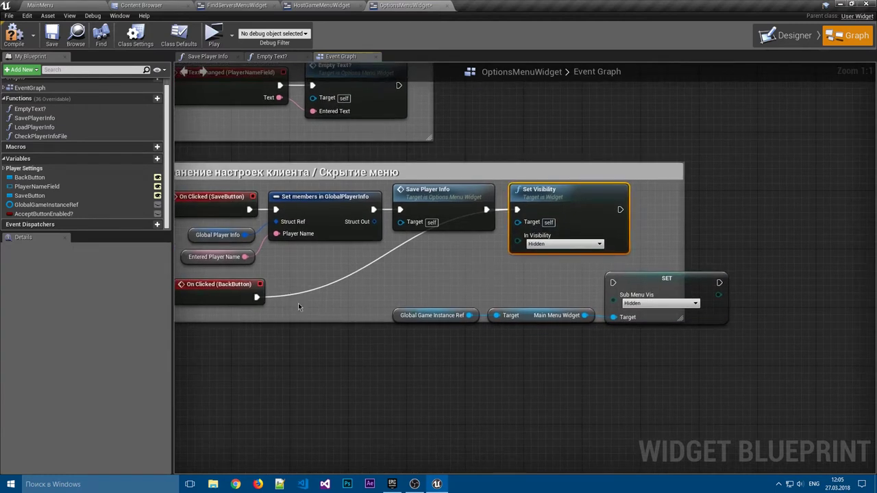
left_click_drag(260, 299, 612, 283)
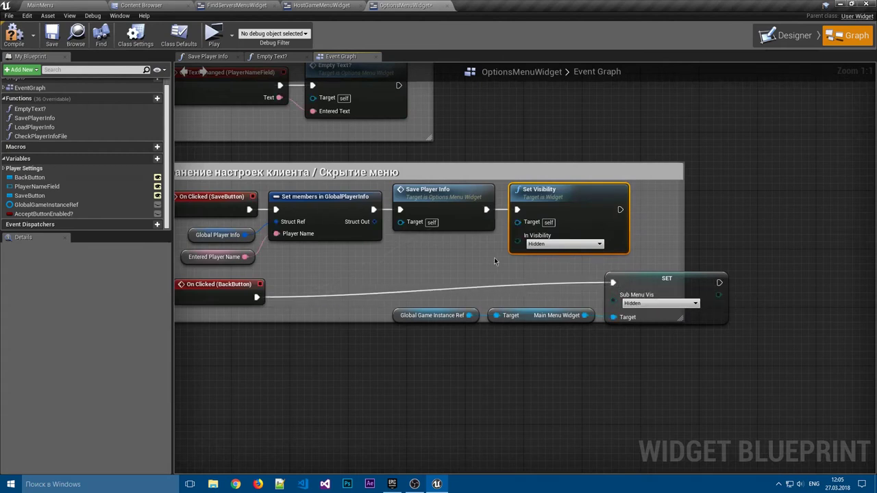
left_click_drag(484, 213, 613, 282)
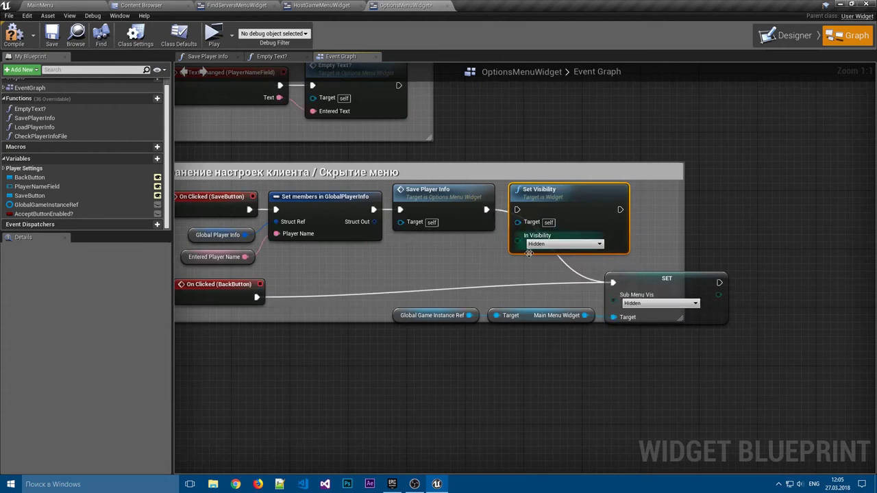
left_click(12, 38)
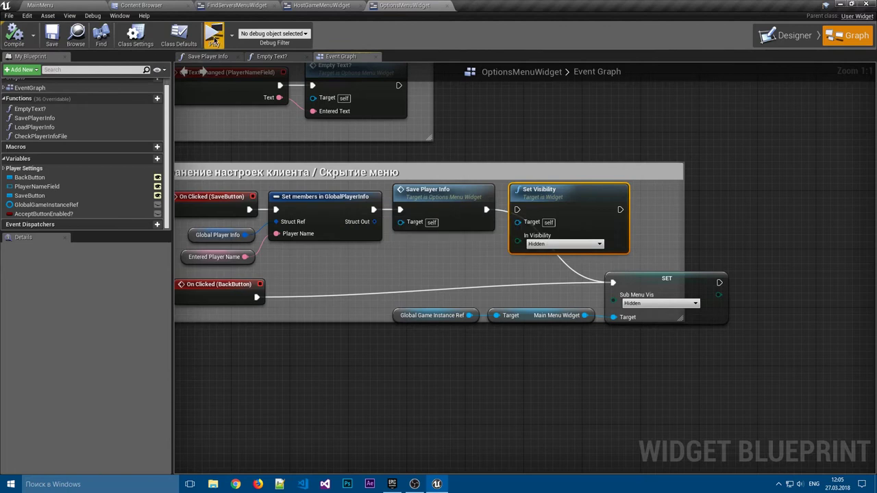
left_click(212, 34)
left_click(596, 107)
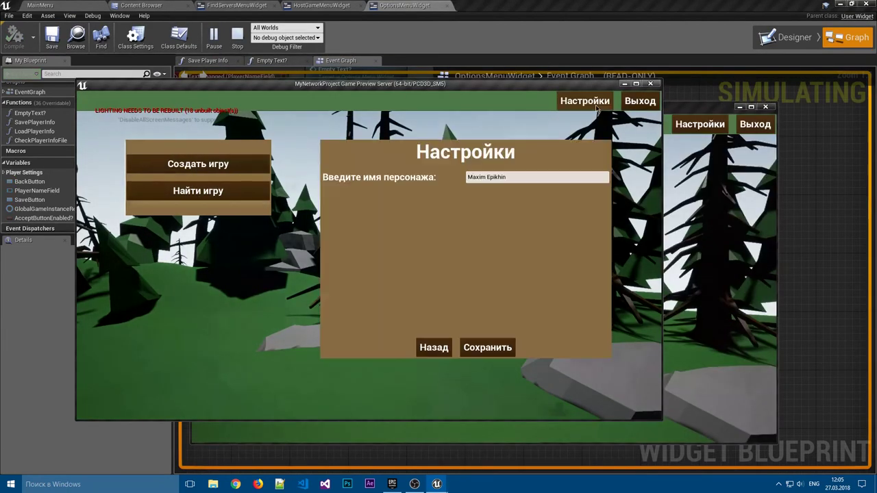
left_click(444, 347)
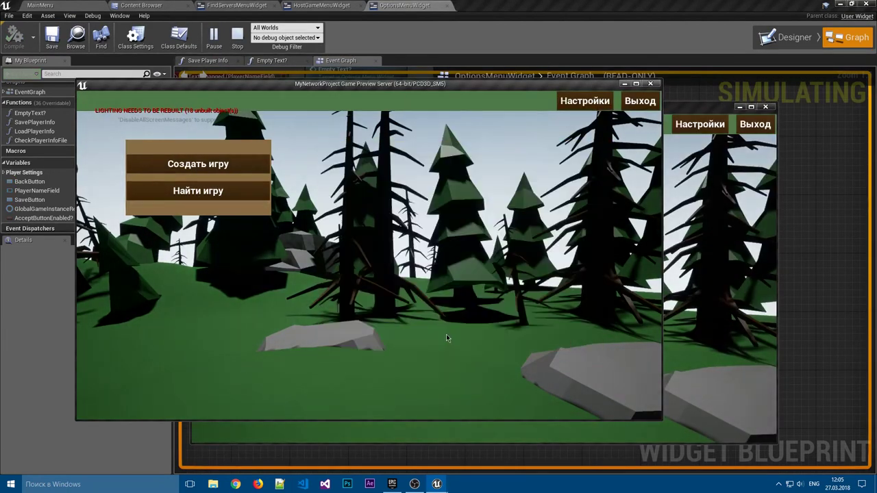
left_click(233, 197)
left_click(586, 101)
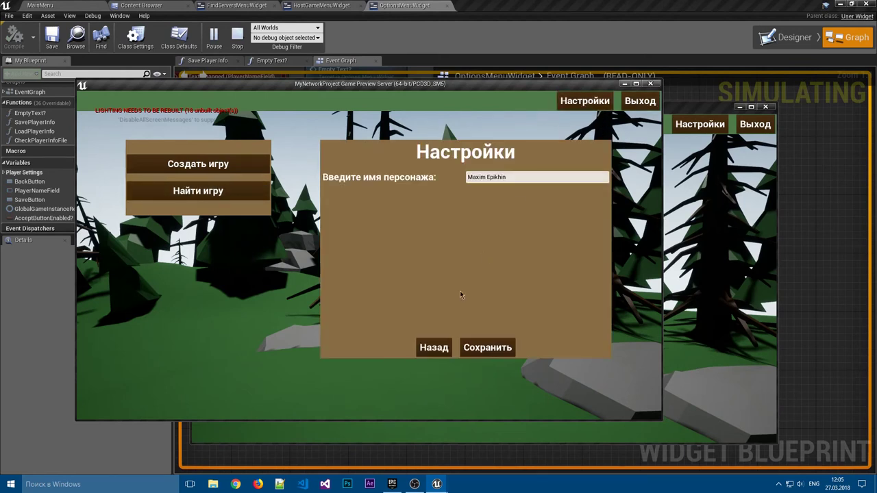
left_click(446, 343)
left_click(197, 194)
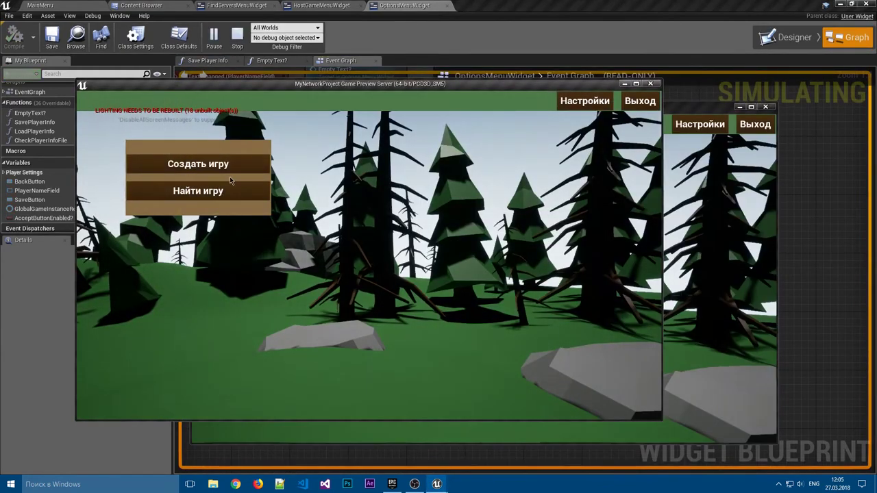
left_click(229, 190)
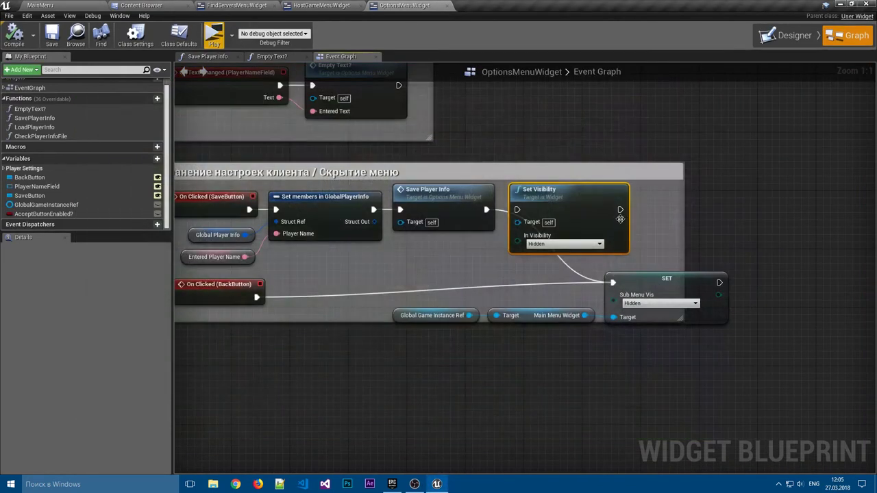
Delete the Set Visibility node and tidy SET, the Back click event and the getter nodes
left_click(550, 195)
key("Delete")
mouse_move(662, 280)
left_mouse_down()
mouse_move(566, 198)
mouse_move(577, 243)
left_mouse_up()
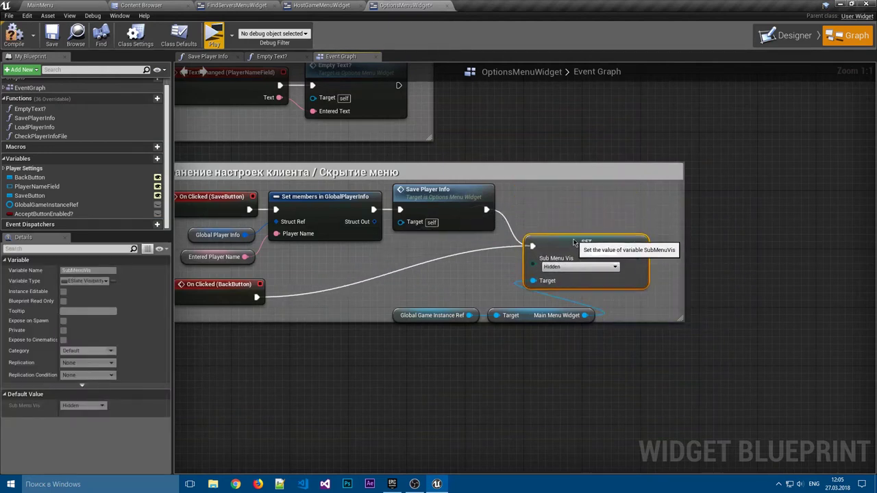
right_click_drag(458, 257, 539, 249)
left_click_drag(318, 271, 544, 227)
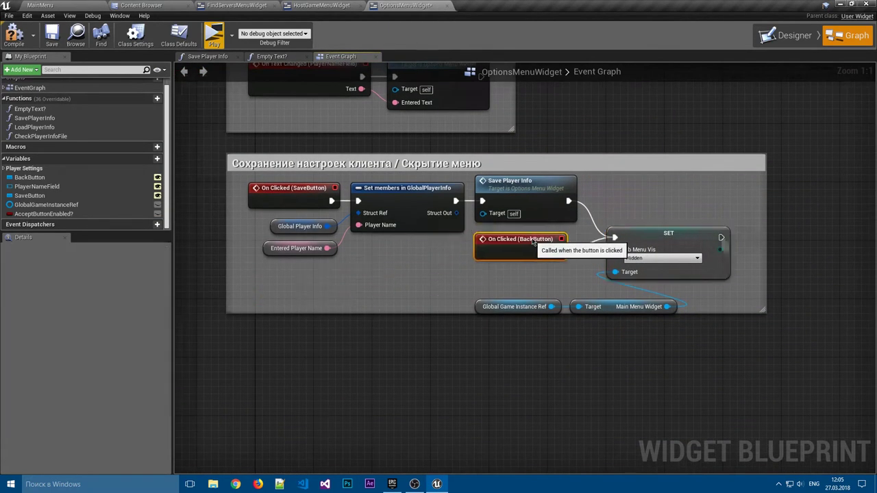
right_click_drag(531, 284, 486, 279)
left_click_drag(429, 282, 632, 311)
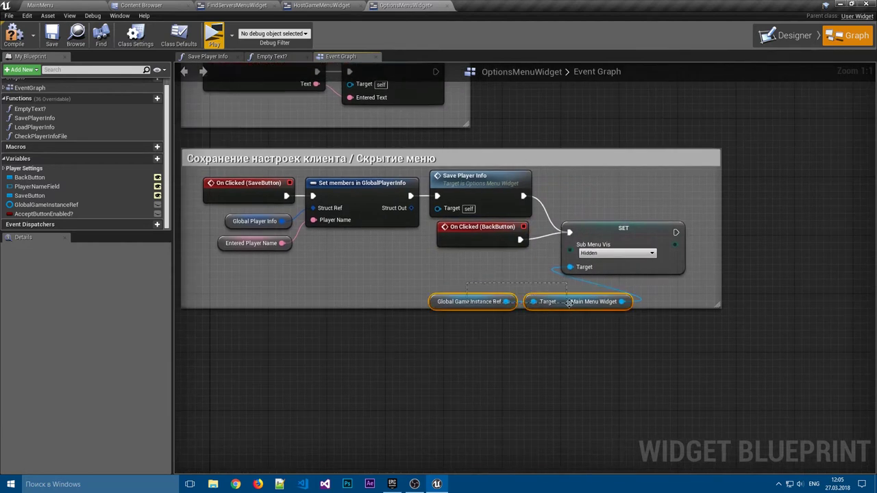
left_click_drag(577, 302, 478, 264)
left_click(579, 291)
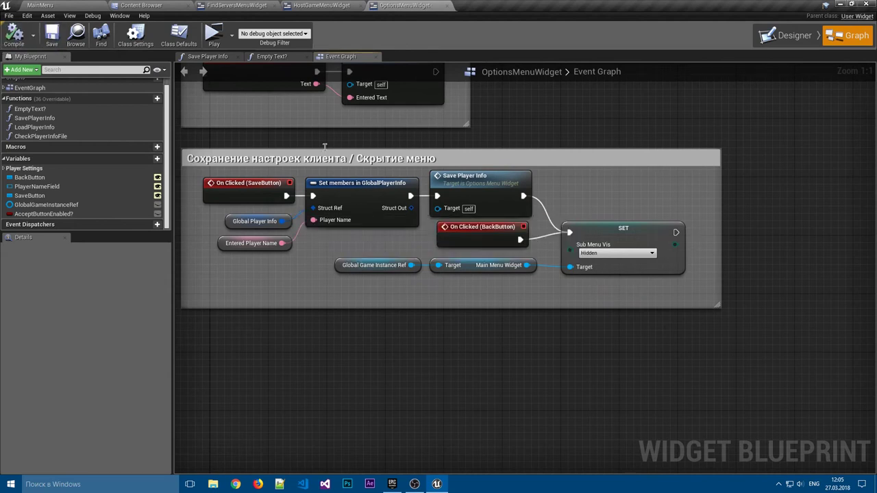
Select SET Sub Menu Vis with its Main Menu Widget and game instance getters, then close OptionsMenuWidget
left_click(617, 233)
left_click_drag(675, 293, 364, 256)
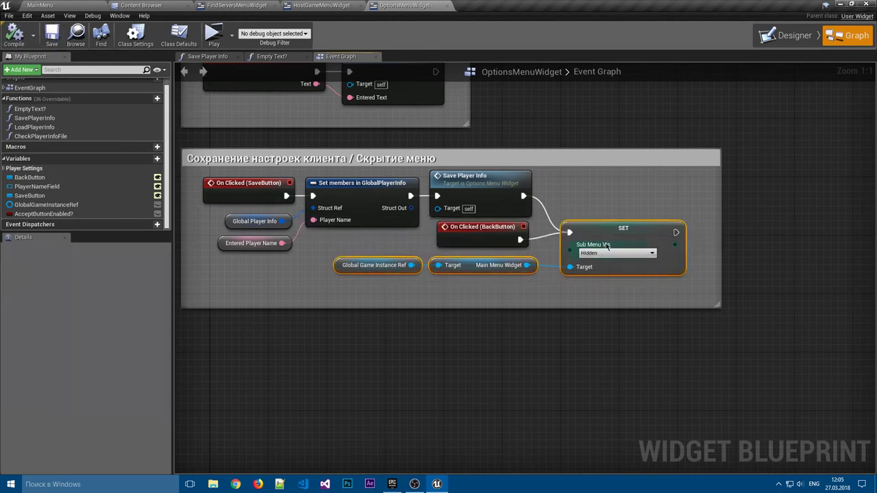
left_click(579, 203)
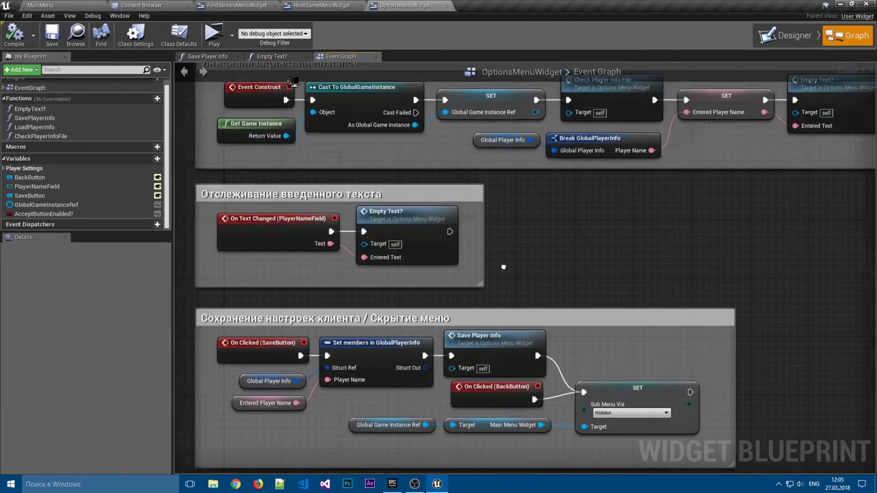
right_click_drag(579, 204, 514, 305)
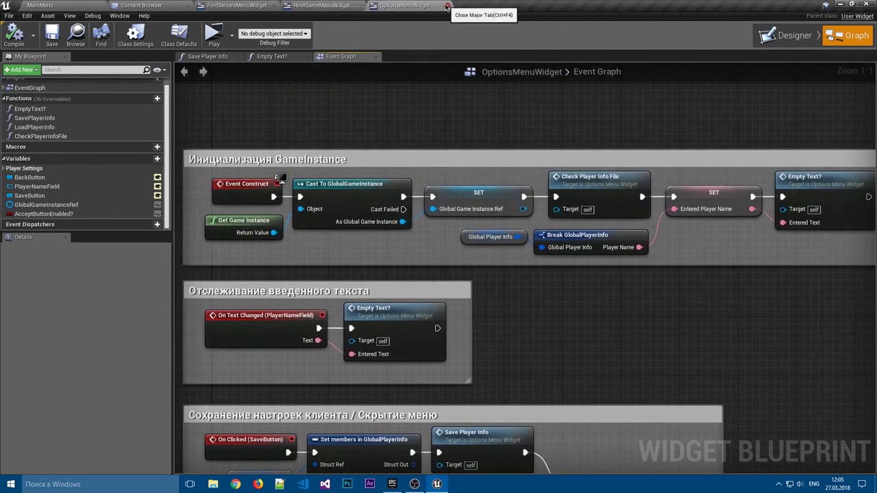
left_click(446, 6)
In HostGameMenuWidget's graph, replace Set Visibility with the pasted Sub Menu Vis nodes wired to BackButton
left_click(849, 35)
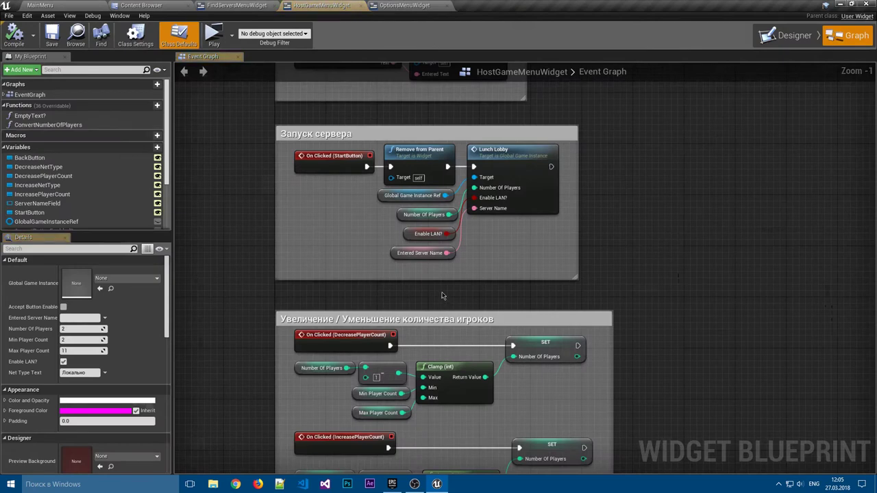
right_click_drag(446, 256, 525, 83)
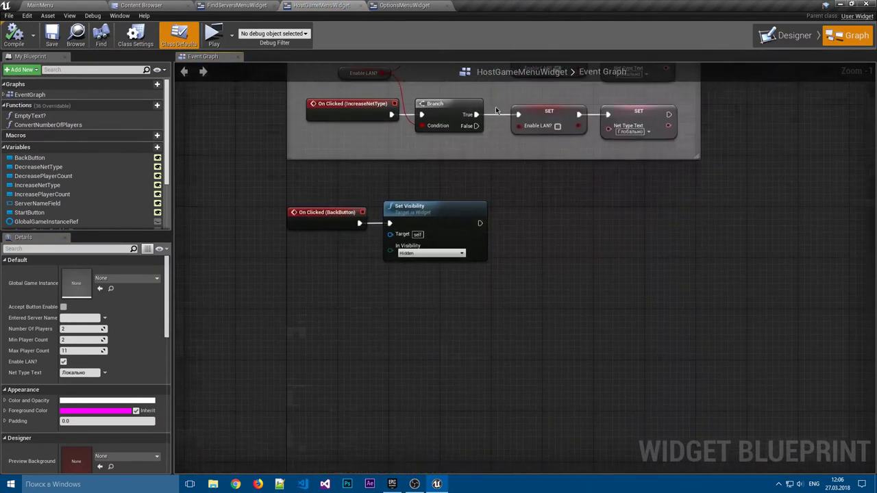
right_click_drag(531, 466, 530, 253)
left_click(440, 210)
key("Delete")
key("ctrl+v")
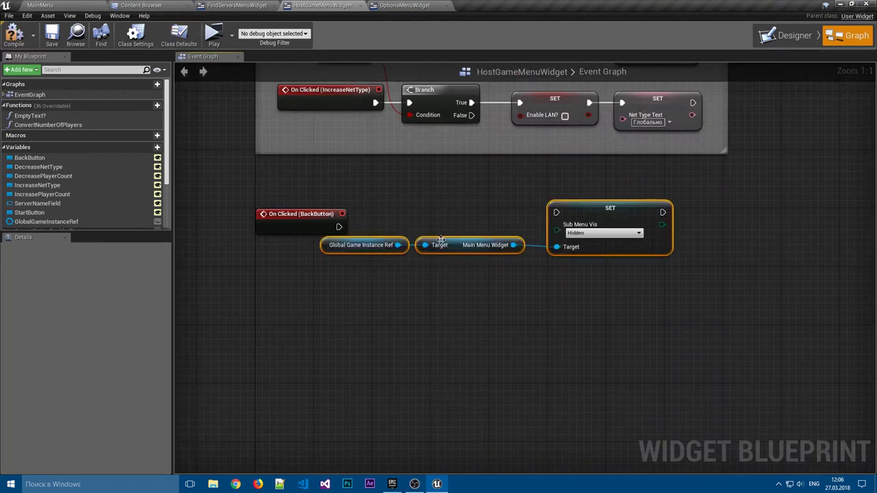
mouse_move(559, 217)
left_mouse_down()
mouse_move(373, 219)
mouse_move(526, 233)
left_mouse_up()
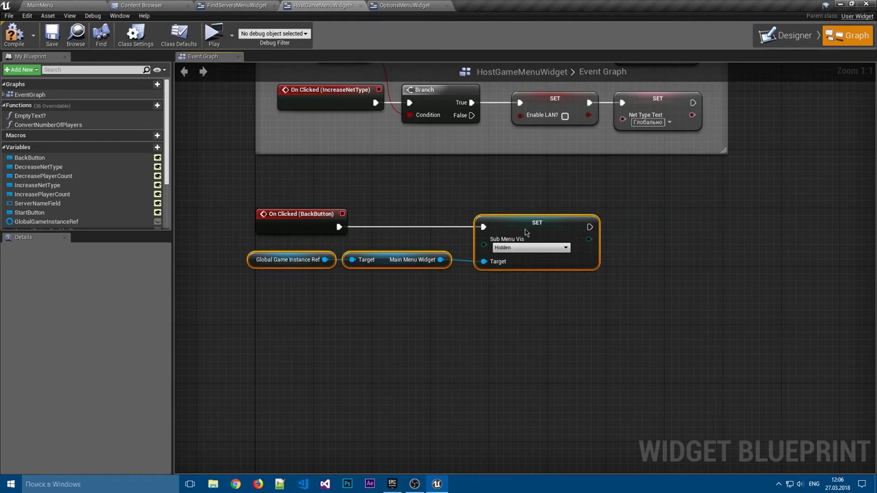
left_click(358, 249)
Wrap the BackButton nodes in a comment titled 'Скрыть элемент' and save the blueprint
left_click_drag(228, 194, 647, 319)
key("c")
type("Скры")
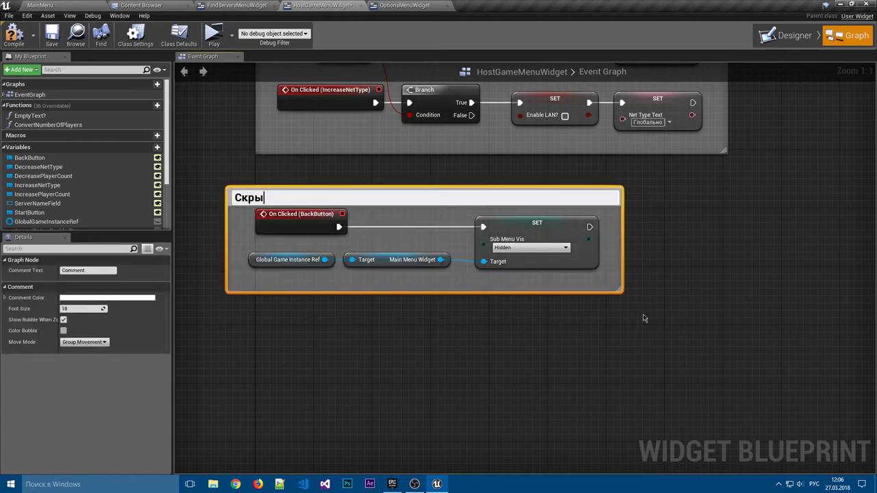
type("ть элемен")
key("Return")
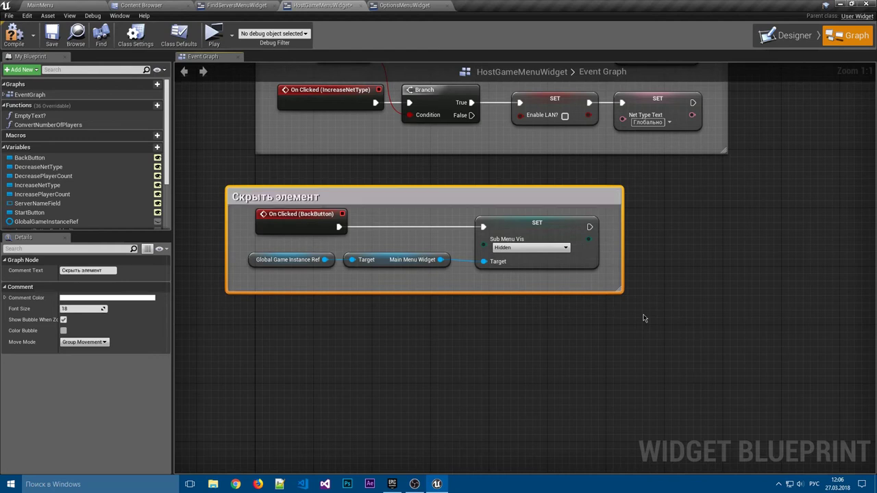
left_click_drag(454, 199, 484, 200)
left_click(51, 33)
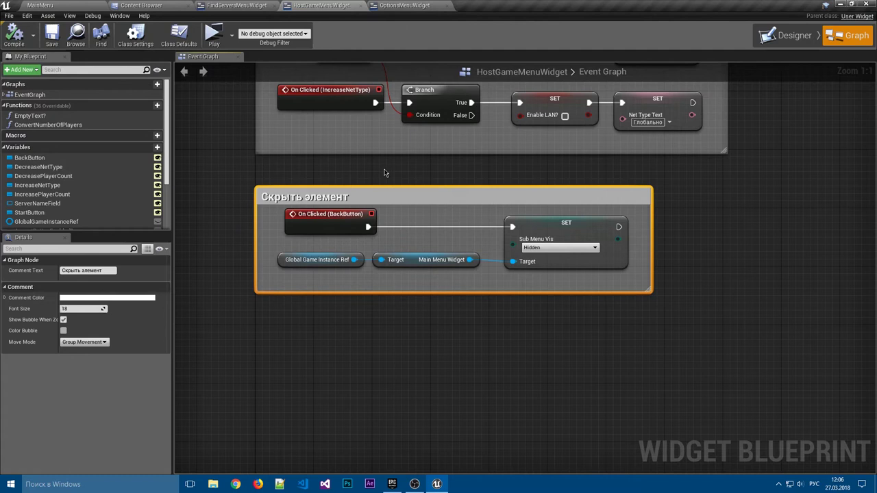
left_click(240, 5)
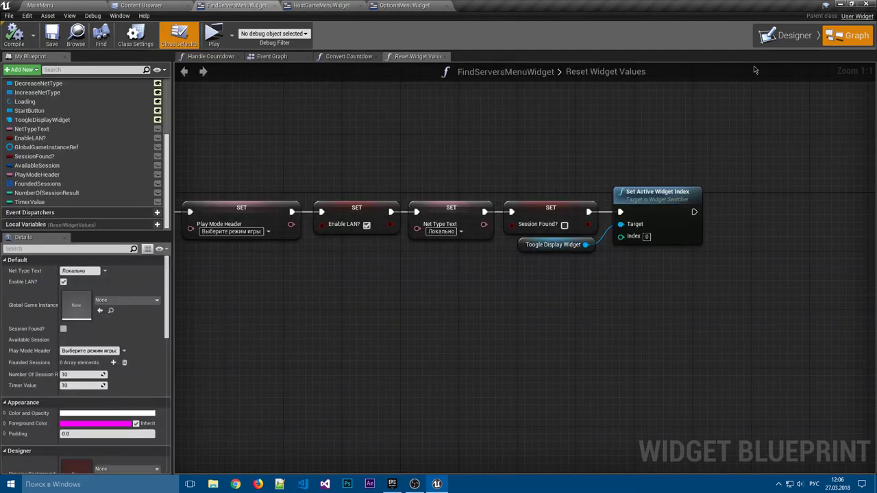
In FindServersMenuWidget's Свернуть меню comment, delete Set Visibility and widen the box for new nodes
left_click(273, 56)
scroll(507, 218, "up", 3)
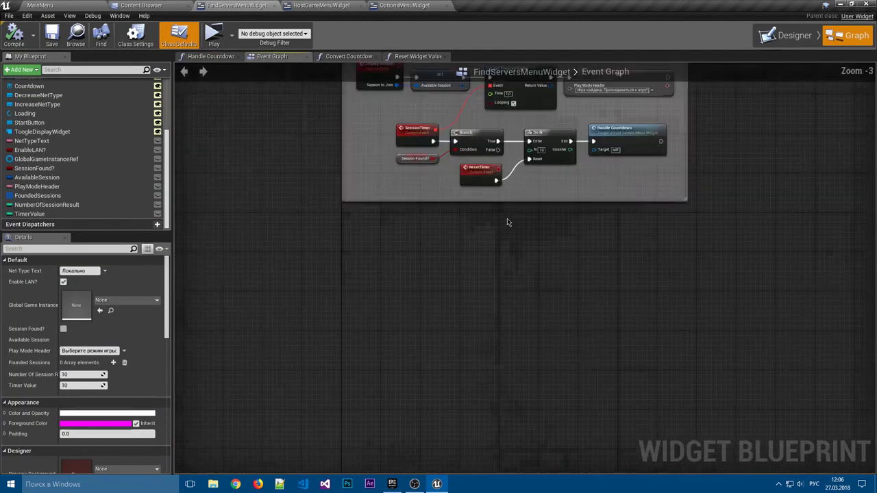
right_click_drag(437, 414, 417, 473)
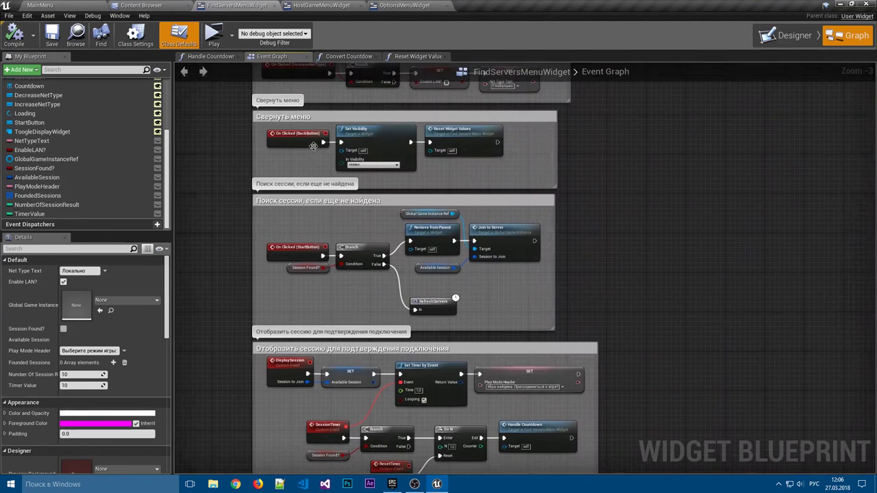
scroll(313, 146, "up", 2)
scroll(401, 291, "up", 1)
right_click_drag(260, 285, 396, 245)
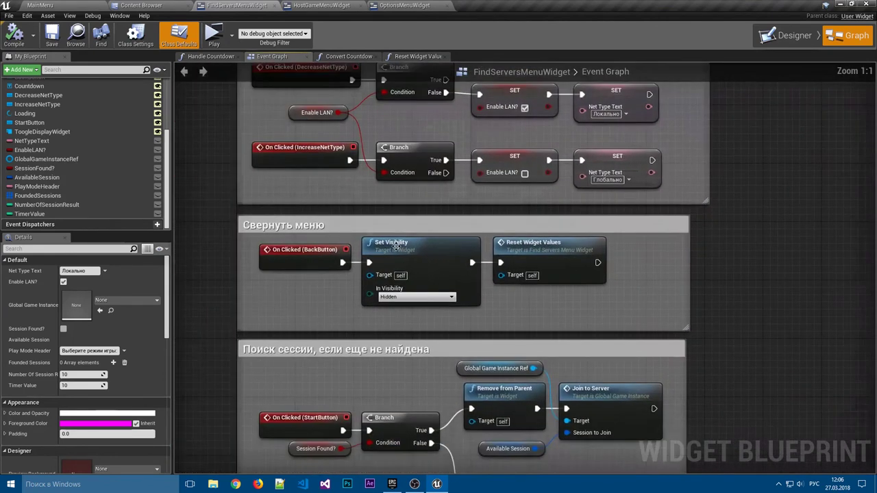
left_click(396, 245)
key("Delete")
left_click_drag(550, 244, 622, 244)
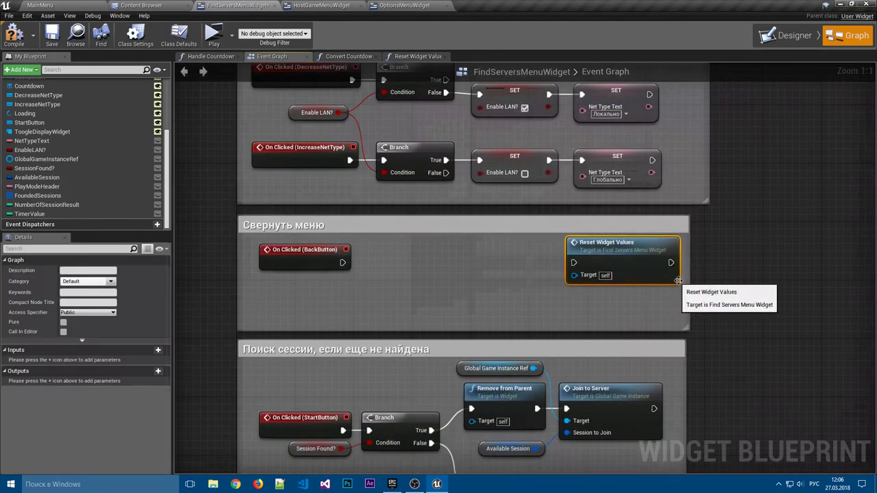
left_click_drag(688, 281, 806, 281)
left_click_drag(606, 241, 687, 242)
Paste the Sub Menu Vis nodes, wire BackButton → SET → Reset Widget Values, then compile and save
key("ctrl+v")
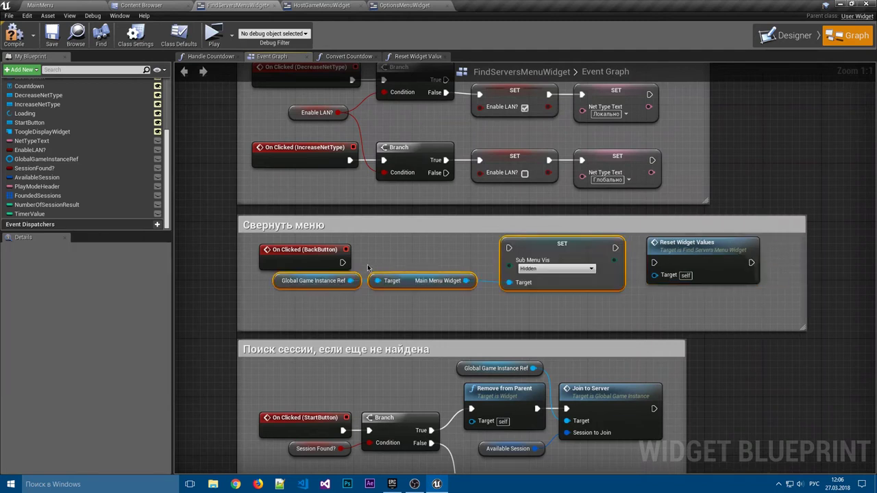
left_click_drag(534, 264, 518, 272)
mouse_move(343, 262)
left_mouse_down()
mouse_move(494, 254)
mouse_move(537, 263)
left_mouse_up()
left_click(686, 254)
left_click_drag(654, 263, 601, 262)
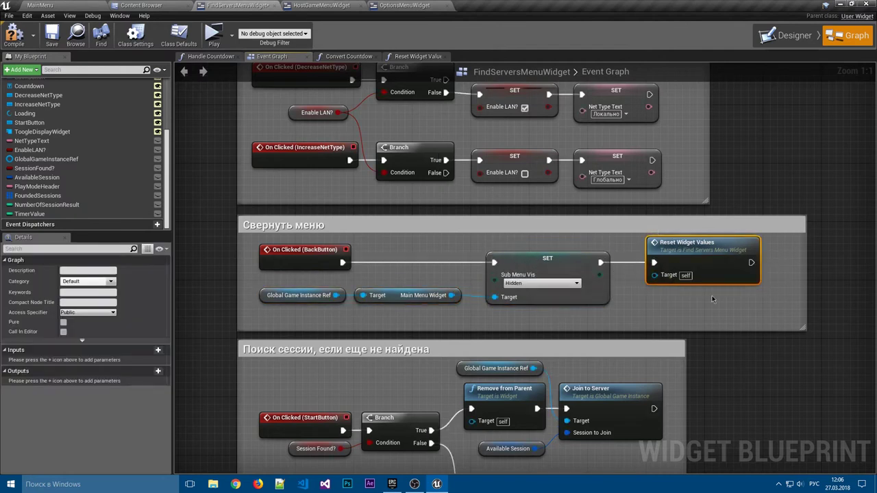
left_click_drag(733, 250, 712, 251)
left_click(811, 269)
left_click_drag(807, 269, 766, 269)
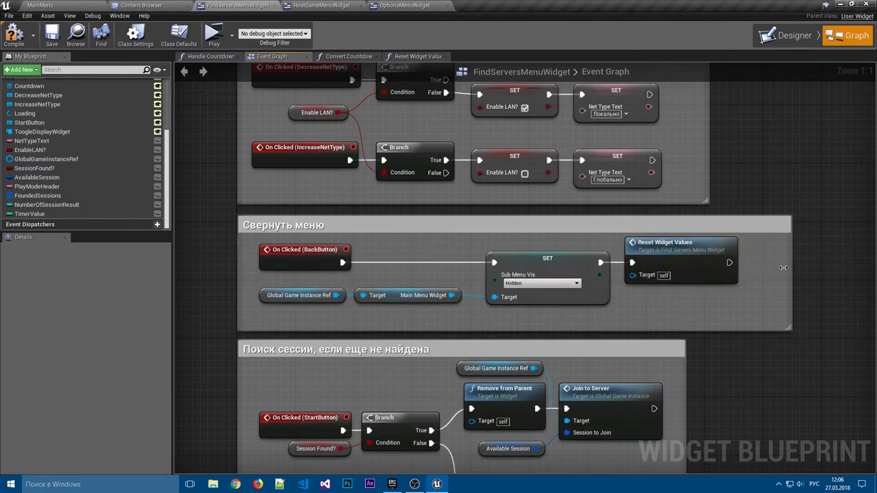
left_click(14, 34)
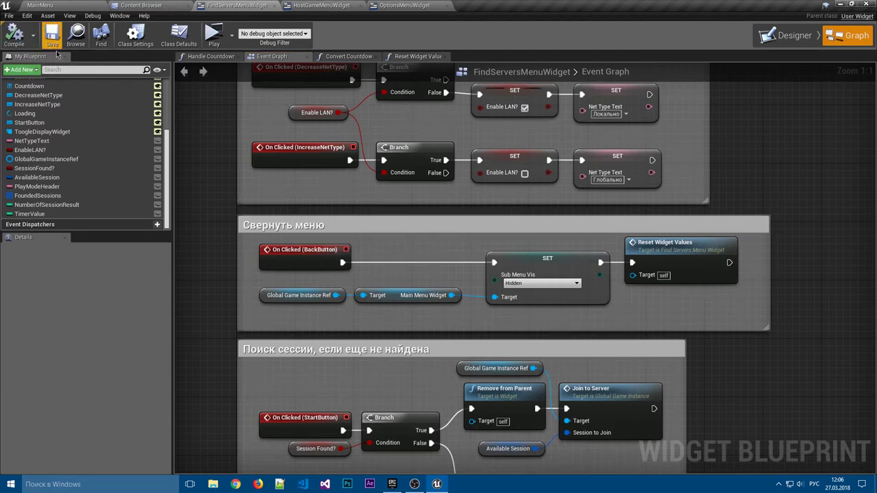
left_click(141, 4)
Open MainMenuWidget and go to the SettingsButton OnClicked event graph
double_click(228, 79)
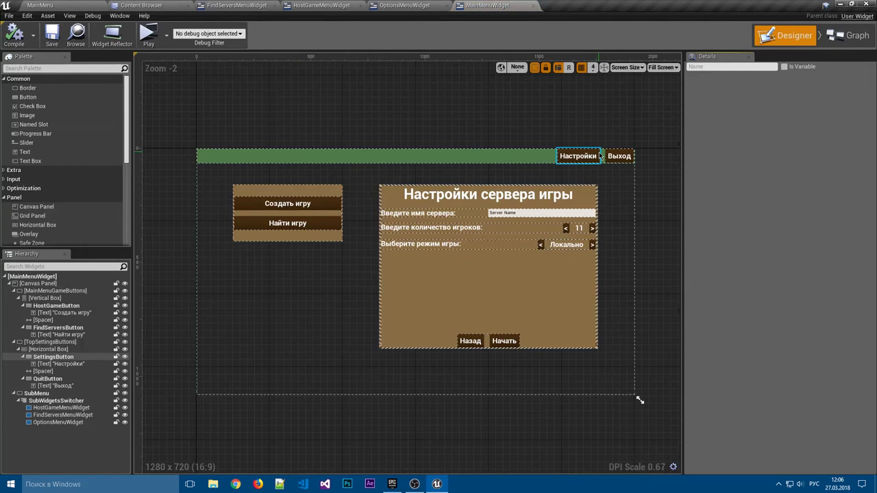
left_click(600, 157)
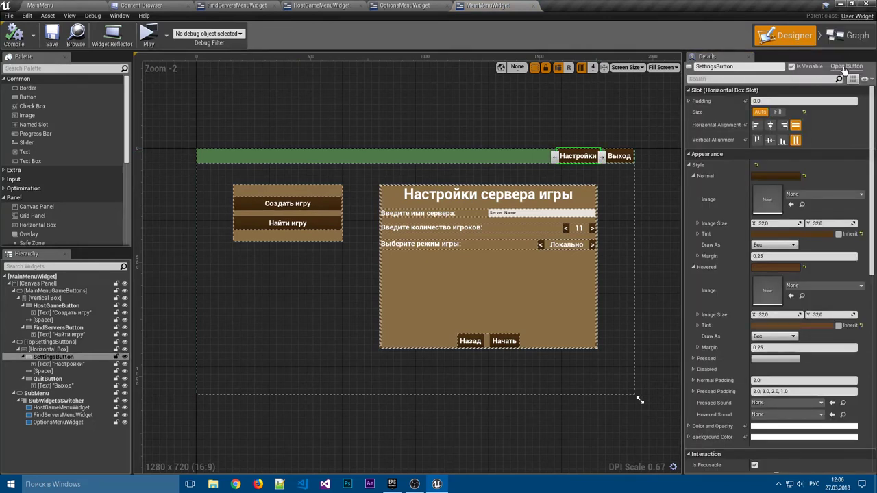
scroll(785, 425, "down", 5)
scroll(785, 425, "down", 5)
scroll(785, 425, "down", 5)
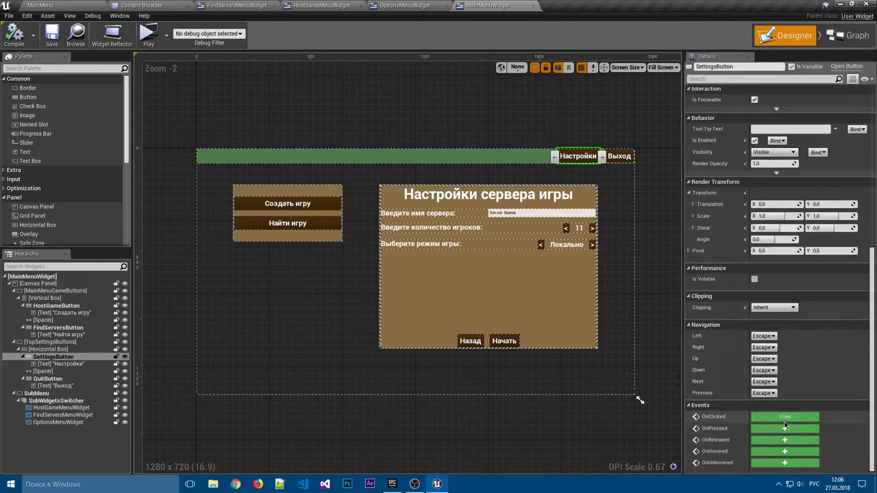
left_click(785, 418)
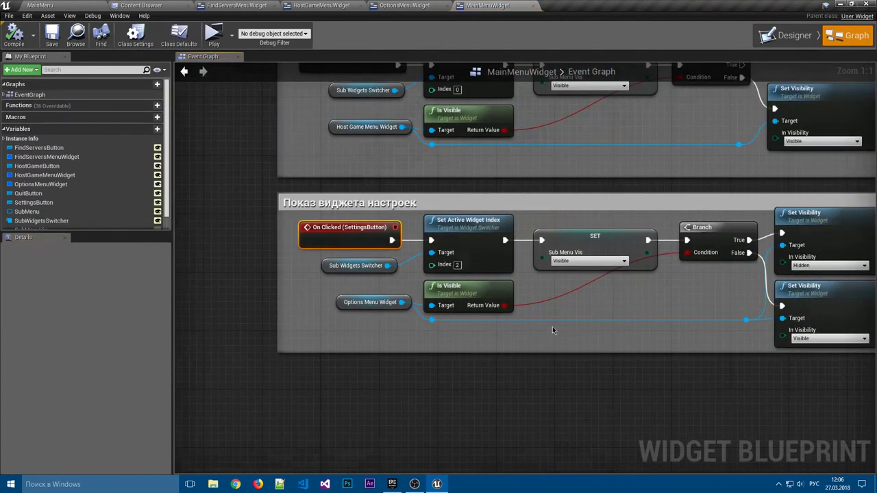
Replace the Options Menu Widget getter with a SubMenu getter wired into Is Visible's Target
right_click_drag(553, 327, 456, 333)
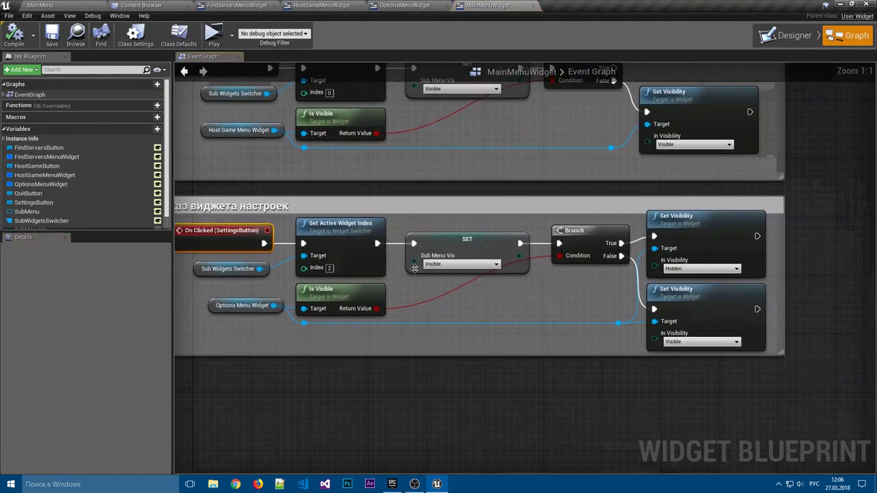
mouse_move(574, 324)
right_mouse_down()
mouse_move(446, 315)
mouse_move(474, 318)
right_mouse_up()
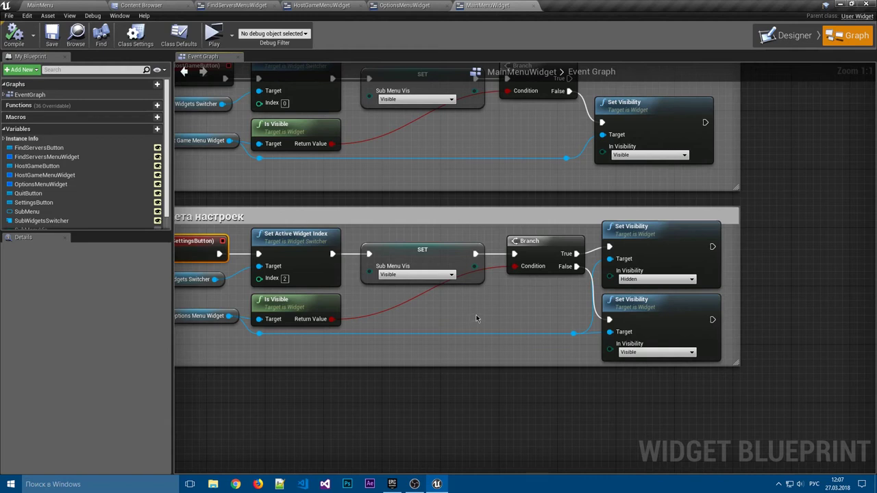
mouse_move(481, 319)
right_mouse_down()
mouse_move(535, 315)
mouse_move(464, 323)
right_mouse_up()
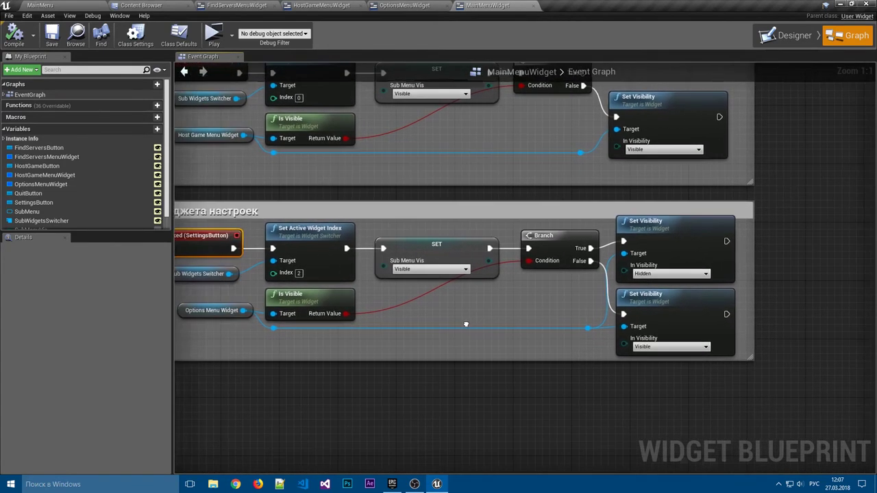
scroll(50, 161, "down", 1)
mouse_move(27, 195)
left_mouse_down()
mouse_move(476, 301)
mouse_move(226, 339)
left_mouse_up()
left_click(230, 346)
right_click_drag(253, 333, 285, 335)
key("Delete")
mouse_move(289, 339)
left_mouse_down()
mouse_move(321, 313)
mouse_move(286, 314)
mouse_move(331, 326)
left_mouse_up()
Compile MainMenuWidget, start the preview and toggle the Настройки panel repeatedly
left_click(13, 34)
left_click(212, 33)
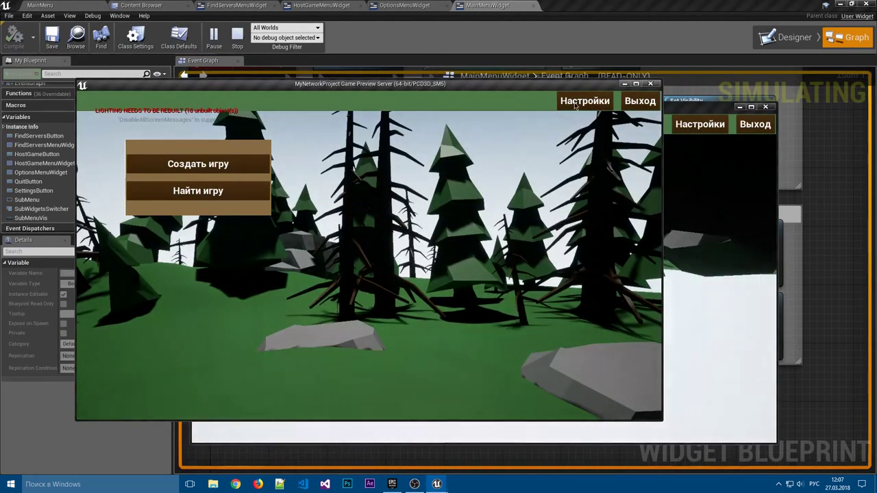
left_click(593, 102)
left_click(598, 102)
left_click(599, 101)
left_click(600, 100)
left_click(600, 102)
left_click(601, 101)
left_click(600, 101)
left_click(600, 101)
left_click(600, 102)
left_click(600, 101)
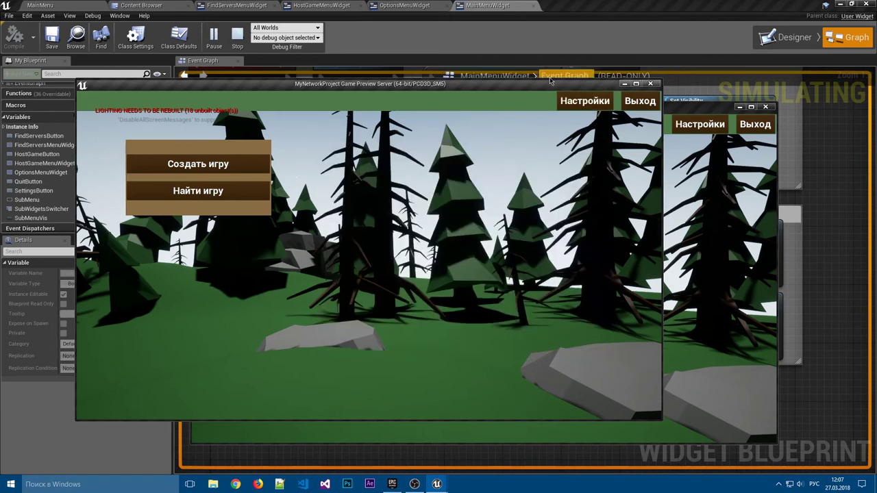
Test Найти игру and Создать игру alongside Настройки, then close the preview
left_click(225, 192)
left_click(225, 192)
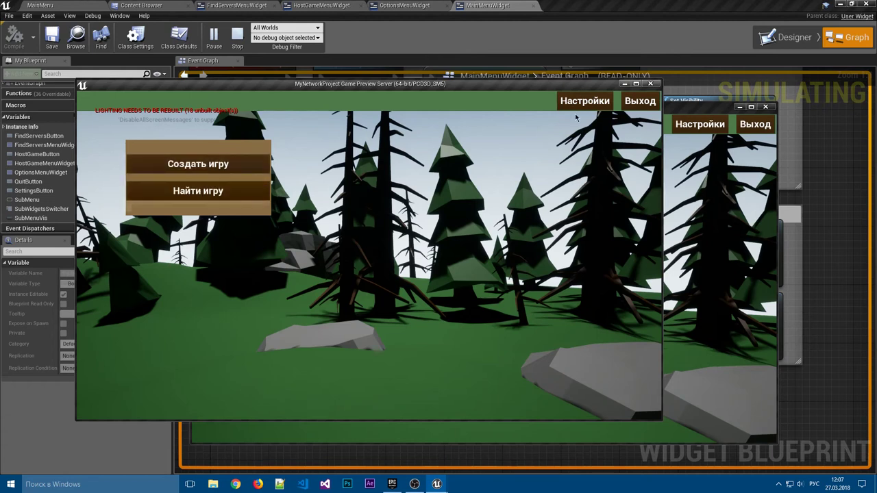
left_click(587, 100)
left_click(221, 192)
left_click(226, 165)
left_click(579, 101)
left_click(579, 101)
double_click(580, 101)
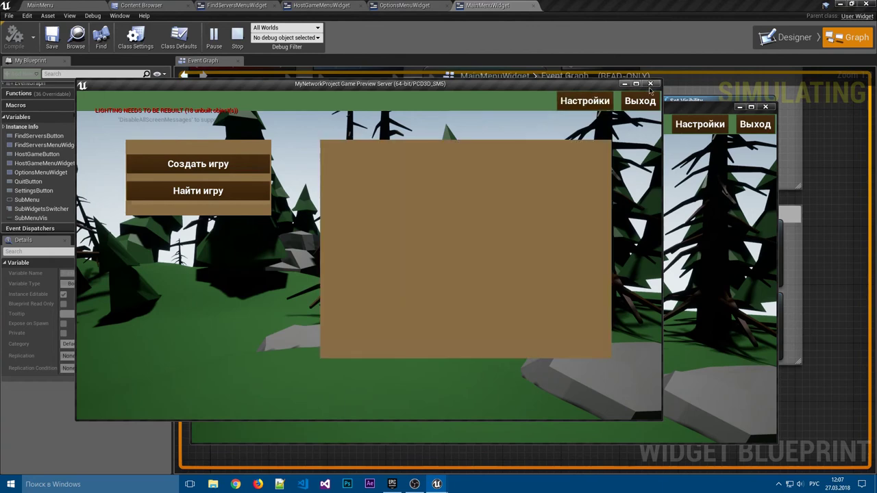
key("Escape")
mouse_move(578, 290)
right_mouse_down()
mouse_move(479, 307)
mouse_move(502, 377)
mouse_move(625, 389)
right_mouse_up()
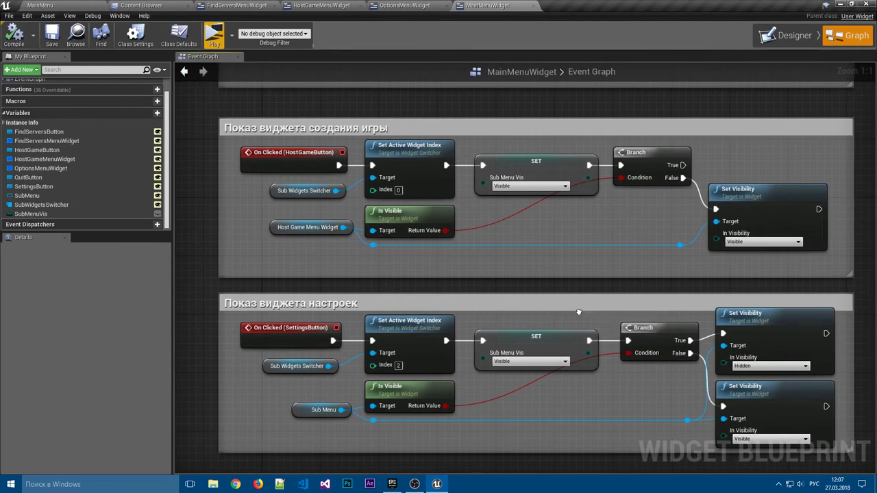
Add an Options Menu Widget getter feeding a duplicated Is Visible node
right_click_drag(582, 313, 556, 299)
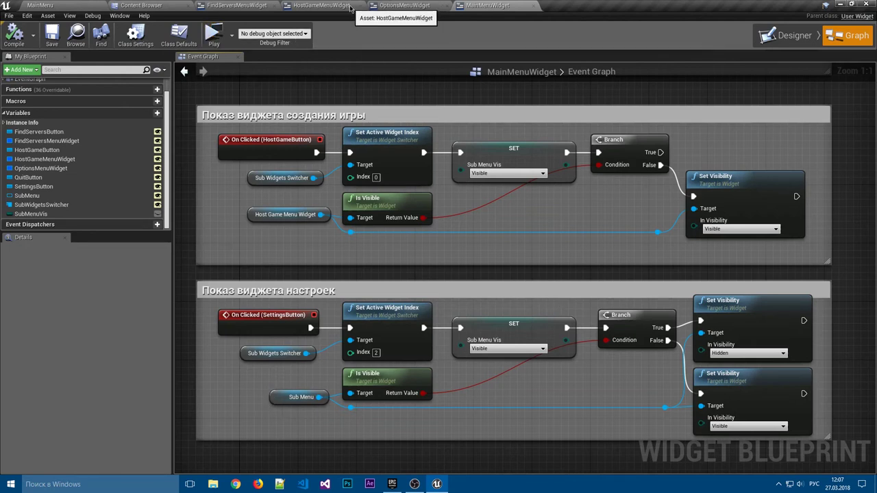
right_click_drag(654, 313, 562, 255)
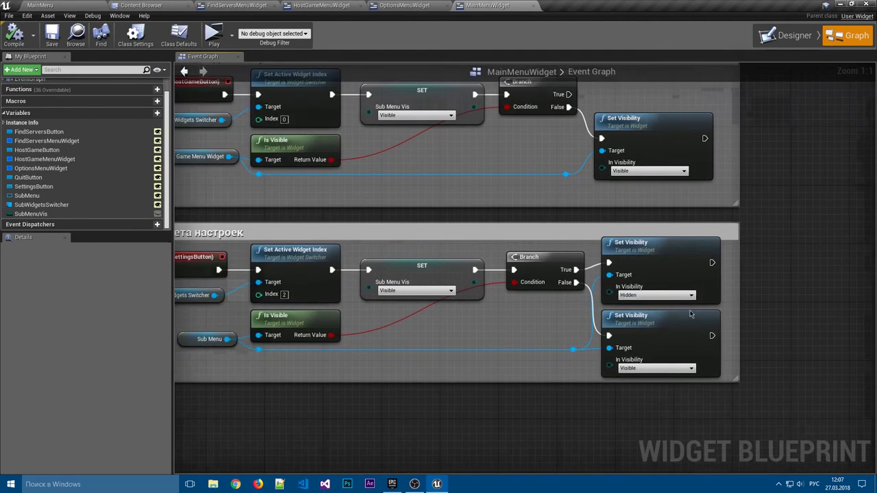
right_click_drag(691, 315, 704, 300)
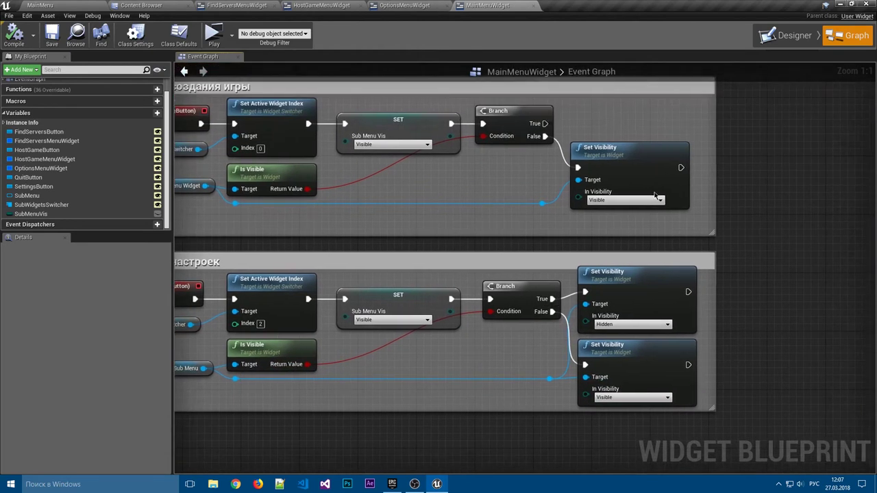
right_click_drag(655, 339, 711, 342)
right_click_drag(356, 283, 398, 250)
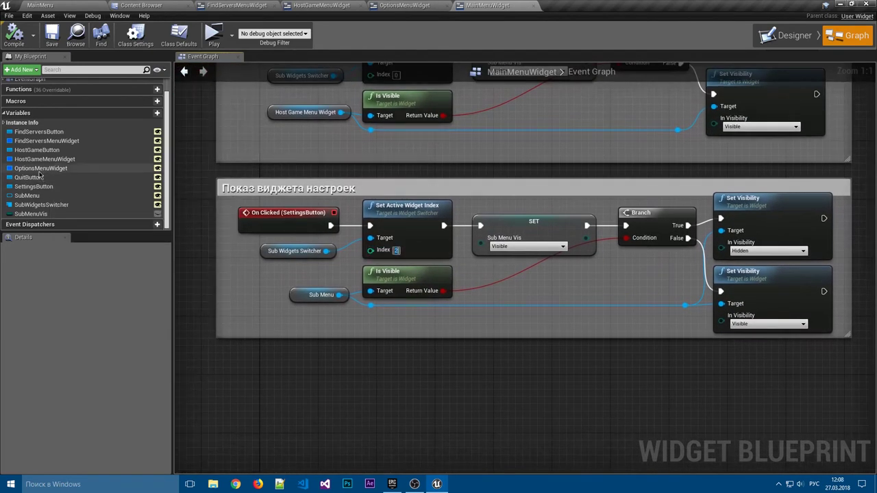
mouse_move(37, 168)
left_mouse_down()
mouse_move(314, 327)
mouse_move(307, 324)
left_mouse_up()
left_click(336, 325)
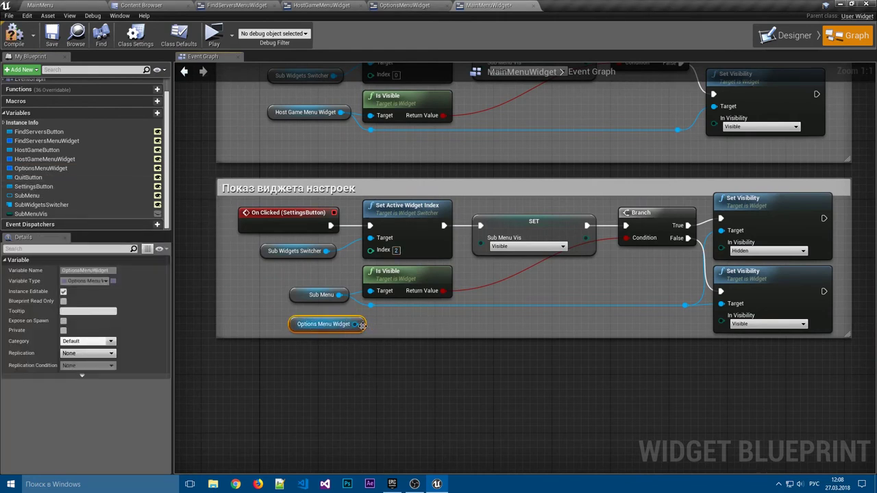
right_click_drag(358, 324, 274, 321)
left_click(322, 271)
key("ctrl+c")
key("ctrl+v")
left_click(278, 324)
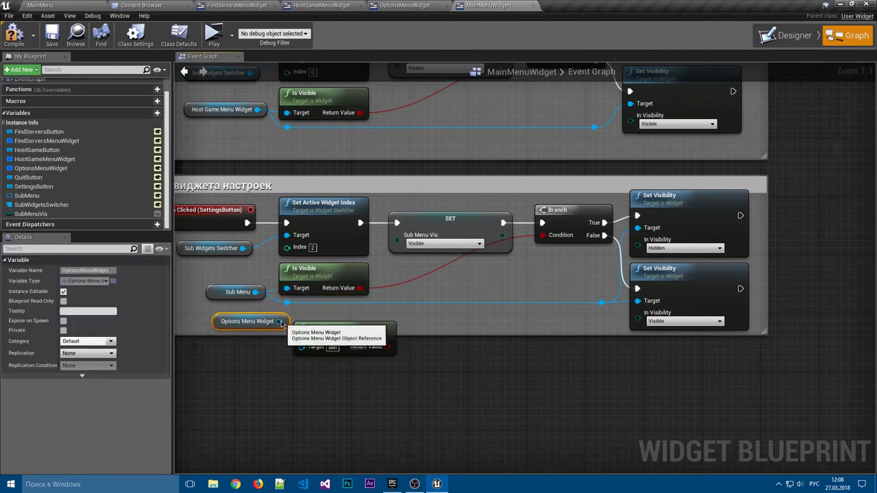
left_click_drag(272, 322, 304, 347)
left_click(343, 329)
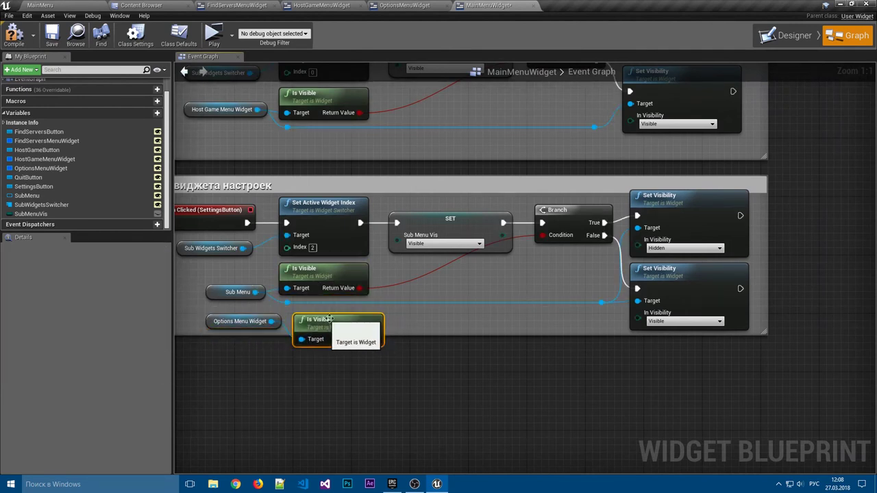
Add a Branch after Set Visibility, conditioned on Options Menu Widget's Is Visible result
right_click_drag(424, 322, 377, 322)
left_click(395, 322)
left_click_drag(405, 323, 754, 199)
right_click_drag(753, 198, 609, 203)
left_click_drag(619, 203, 625, 247)
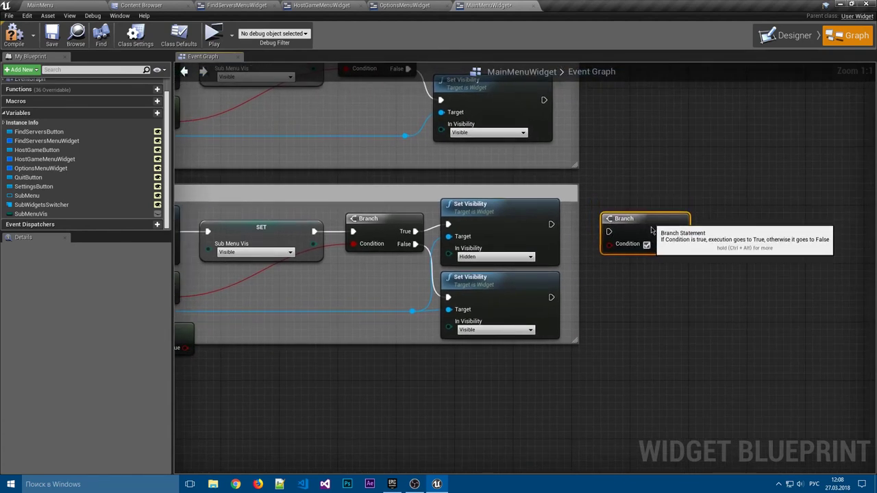
right_click_drag(230, 337, 324, 326)
mouse_move(196, 326)
left_mouse_down()
mouse_move(182, 321)
mouse_move(605, 354)
left_mouse_up()
right_click_drag(736, 354, 544, 354)
left_click_drag(468, 370, 527, 266)
left_click_drag(470, 290, 530, 254)
left_click_drag(470, 217, 528, 254)
Paste two Set Visibility nodes beside the Branch, wiring True and Options Menu Widget Target
mouse_move(616, 293)
right_mouse_down()
mouse_move(526, 293)
mouse_move(571, 297)
right_mouse_up()
left_click(367, 272)
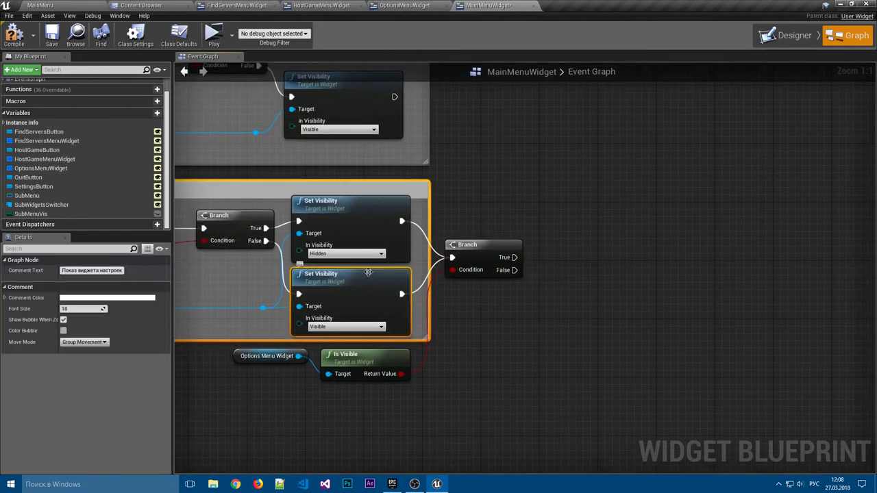
left_click(373, 233)
left_click(578, 267)
key("ctrl+v")
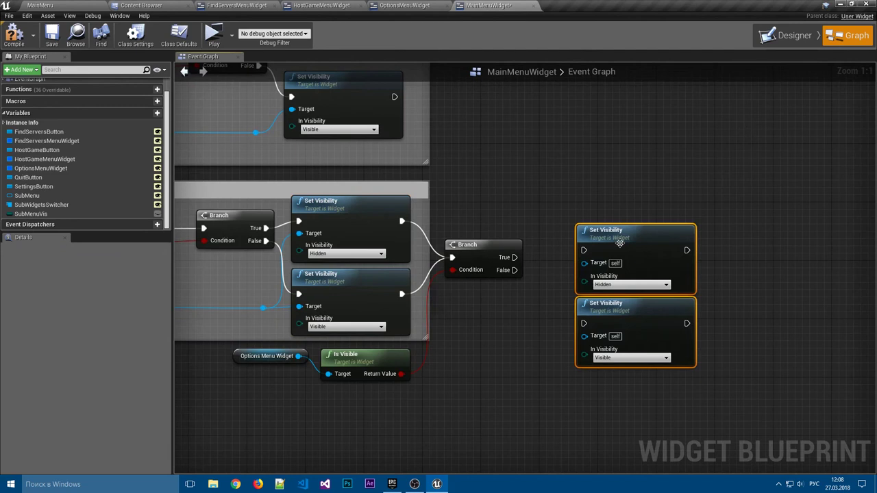
left_click_drag(585, 237, 566, 228)
mouse_move(514, 257)
left_mouse_down()
mouse_move(562, 243)
mouse_move(562, 316)
left_mouse_up()
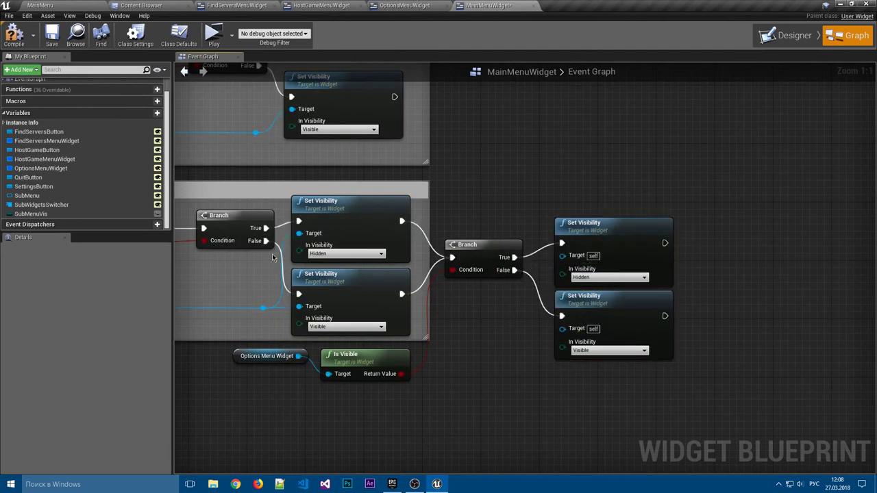
mouse_move(298, 356)
left_mouse_down()
mouse_move(562, 328)
mouse_move(569, 270)
mouse_move(562, 255)
left_mouse_up()
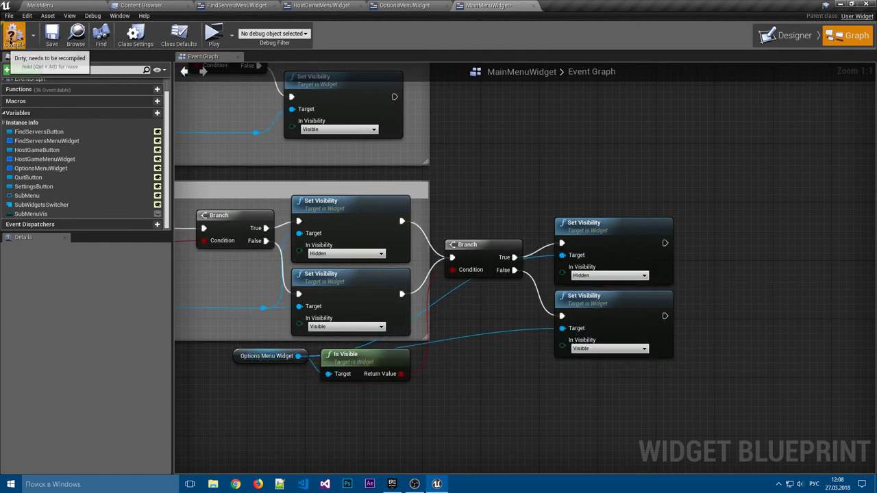
left_click(220, 33)
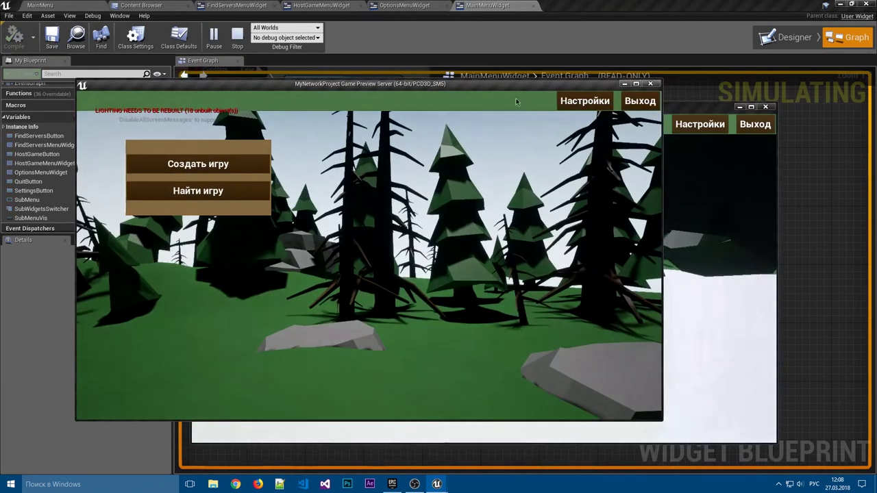
left_click(596, 100)
left_click(596, 101)
left_click(596, 101)
left_click(597, 101)
left_click(596, 100)
left_click(632, 101)
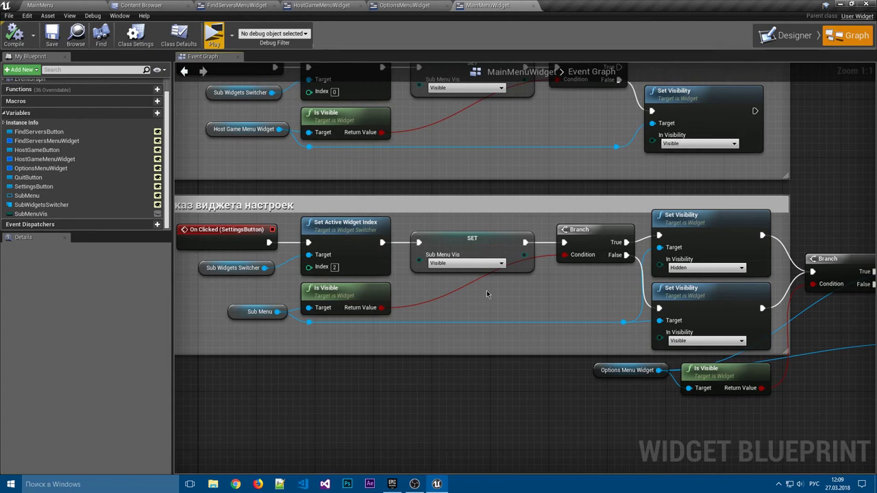
Delete the extra visibility check, Branch, its setters and the Sub Menu getter
right_click_drag(588, 327, 414, 287)
left_click_drag(411, 311, 722, 354)
key("Delete")
right_click_drag(722, 354, 585, 338)
left_click_drag(803, 356, 507, 180)
right_click_drag(557, 296, 875, 316)
left_click(51, 215)
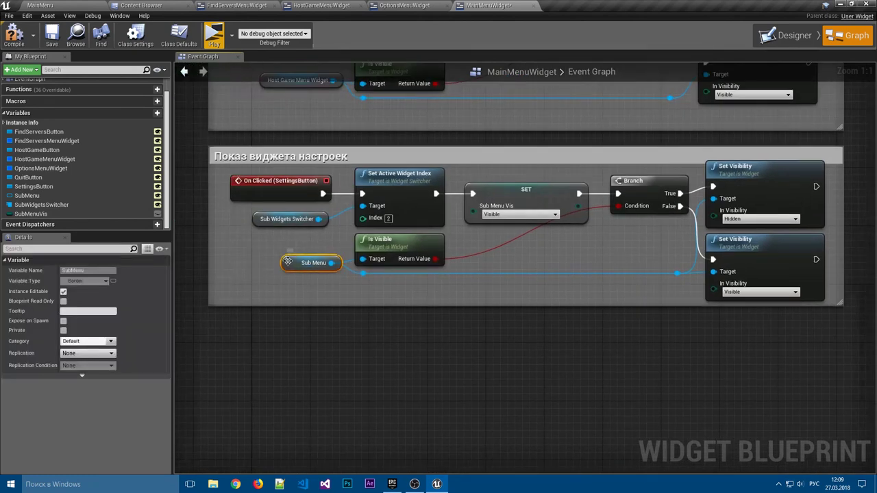
Wire an Options Menu Widget getter into Is Visible's Target and start the game preview
left_click_drag(44, 168, 364, 275)
key("ctrl+z")
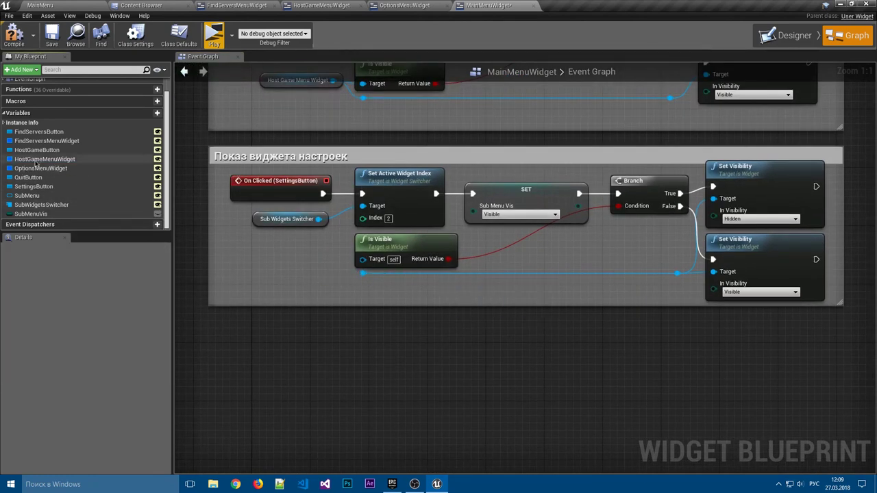
left_click_drag(41, 168, 280, 268)
left_click(281, 265)
left_click_drag(333, 255, 362, 259)
mouse_move(308, 255)
left_mouse_down()
mouse_move(338, 273)
mouse_move(338, 265)
left_mouse_up()
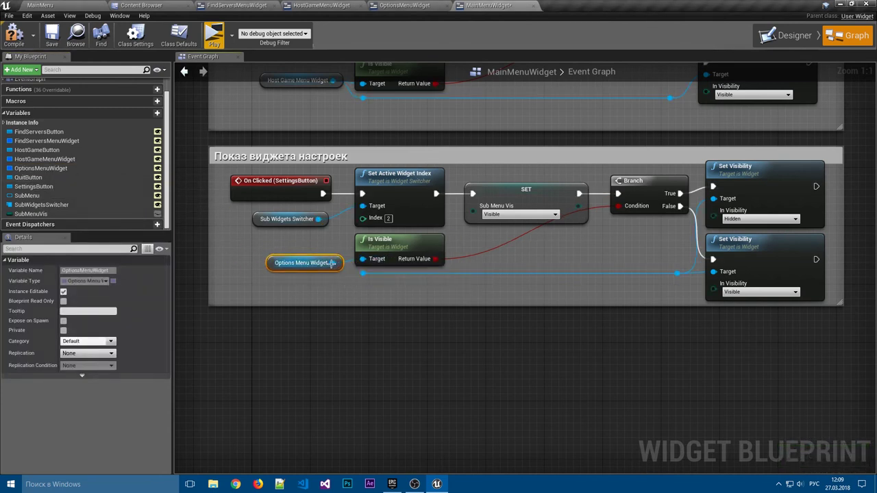
left_click(389, 286)
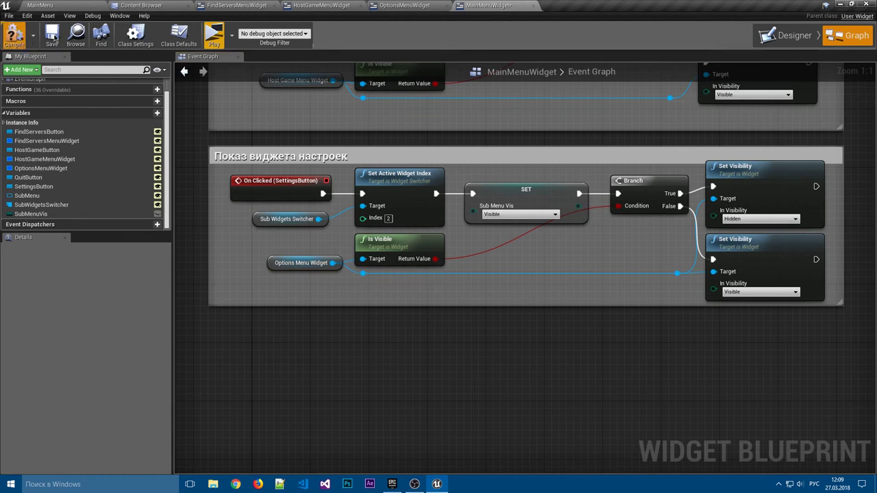
key("alt+p")
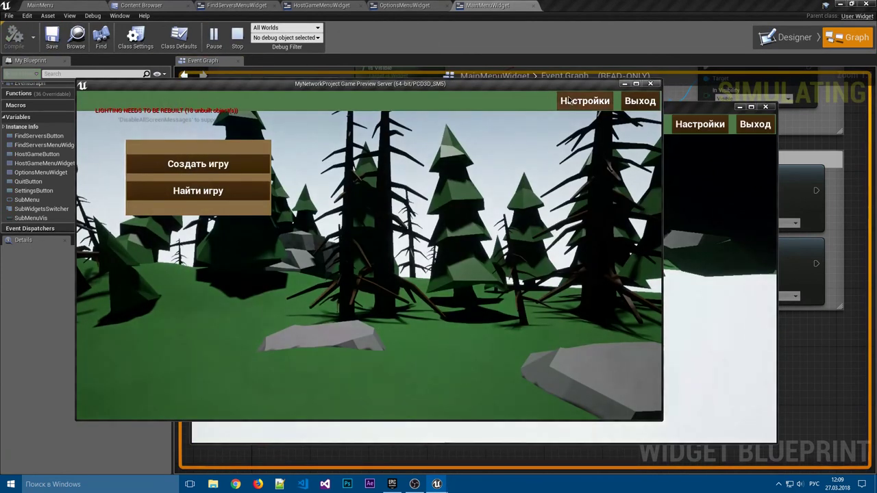
Toggle the Настройки panel a few times in the preview, then stop play
left_click(569, 100)
left_click(573, 102)
left_click(575, 102)
left_click(579, 103)
left_click(579, 103)
left_click(650, 83)
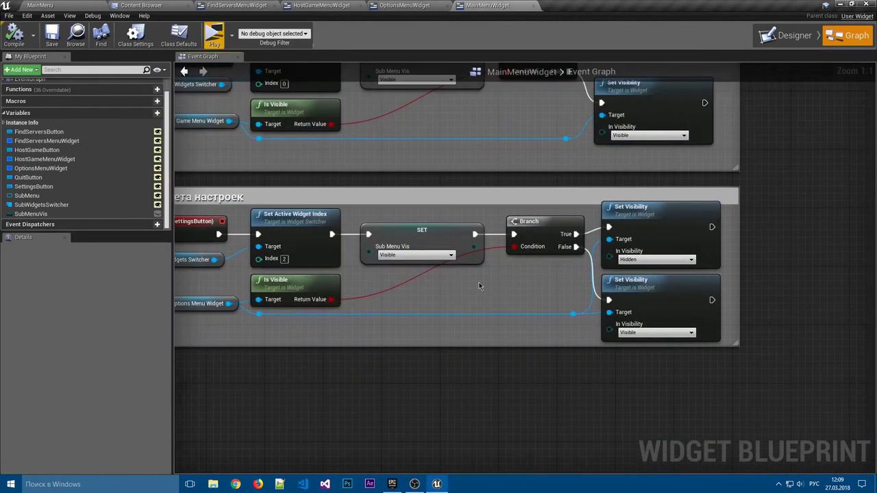
Widen the settings comment box leftward and shift the settings start nodes left
right_click_drag(476, 260, 423, 251)
left_click(425, 248)
left_click(439, 281)
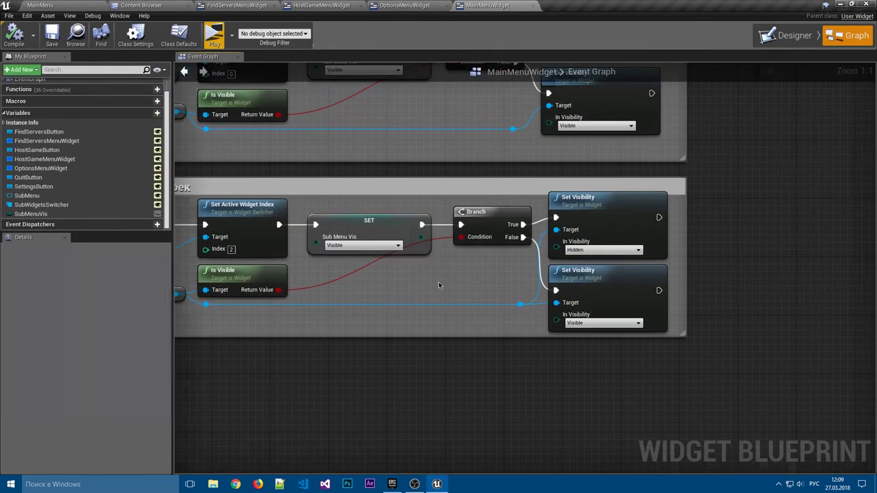
mouse_move(419, 277)
right_mouse_down()
mouse_move(478, 275)
mouse_move(512, 299)
right_mouse_up()
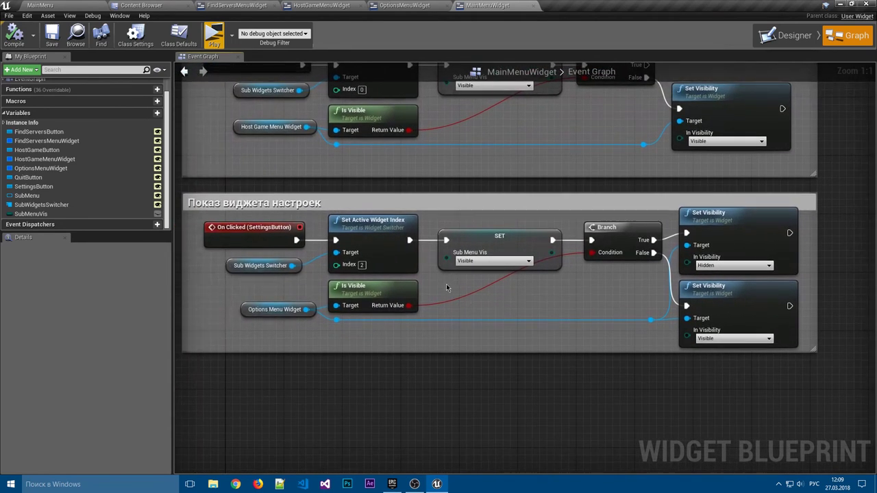
right_click_drag(446, 285, 469, 274)
left_click_drag(216, 212, 419, 338)
right_click_drag(205, 276, 374, 286)
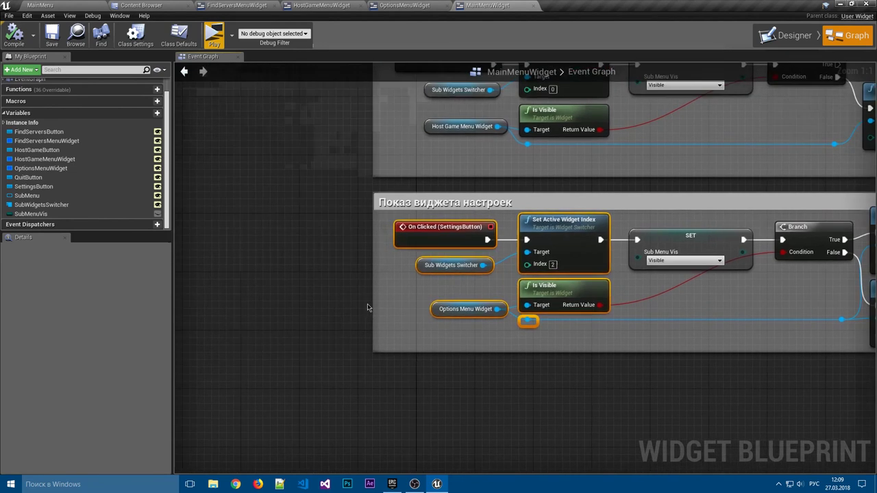
left_click_drag(375, 284, 236, 284)
right_click_drag(242, 285, 314, 288)
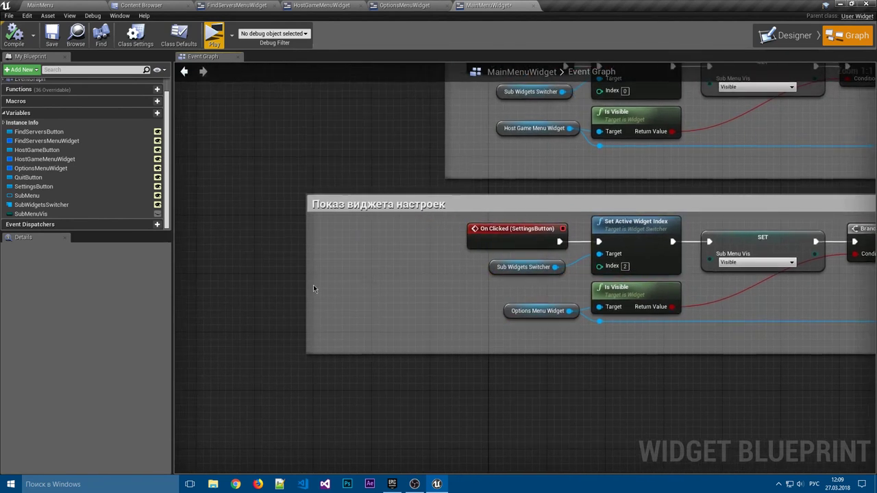
left_click_drag(309, 282, 252, 284)
right_click_drag(373, 268, 290, 266)
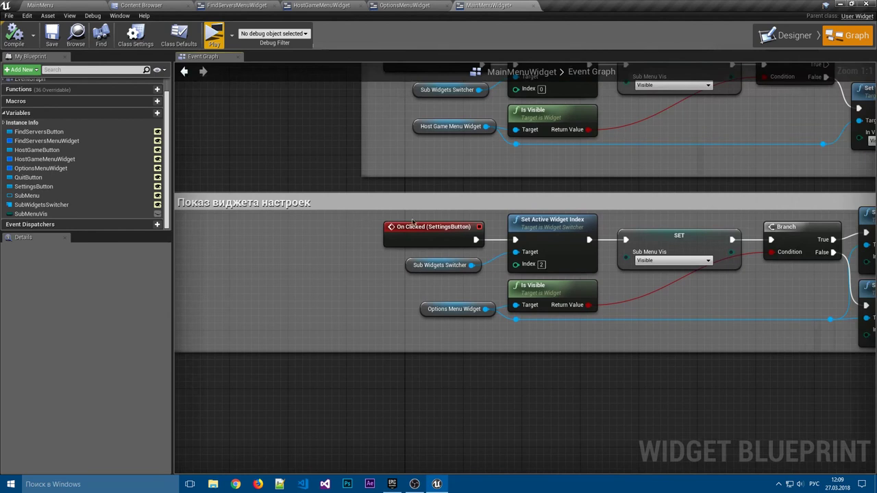
left_click_drag(412, 221, 601, 327)
left_click_drag(549, 231, 352, 230)
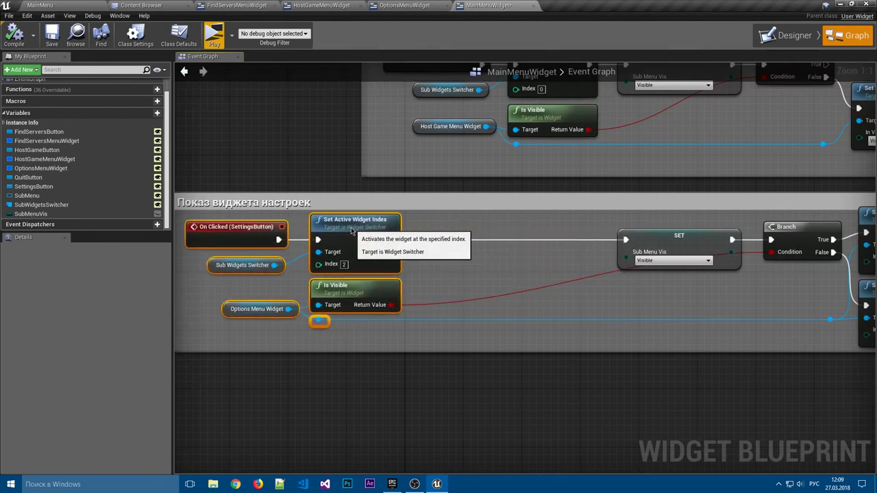
left_click(383, 243)
Add a Branch node fed by Set Active Widget Index
right_click_drag(439, 248, 414, 245)
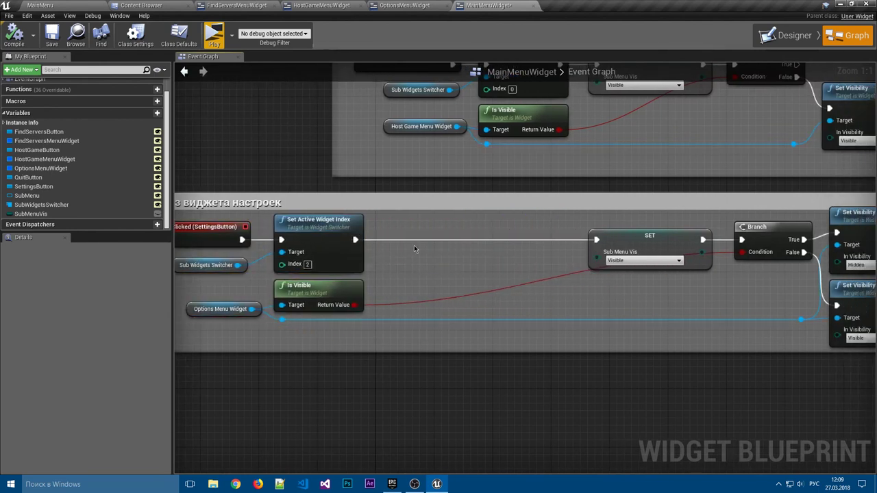
left_click(435, 233)
mouse_move(354, 242)
left_mouse_down()
mouse_move(441, 243)
mouse_move(400, 227)
left_mouse_up()
left_click(517, 237)
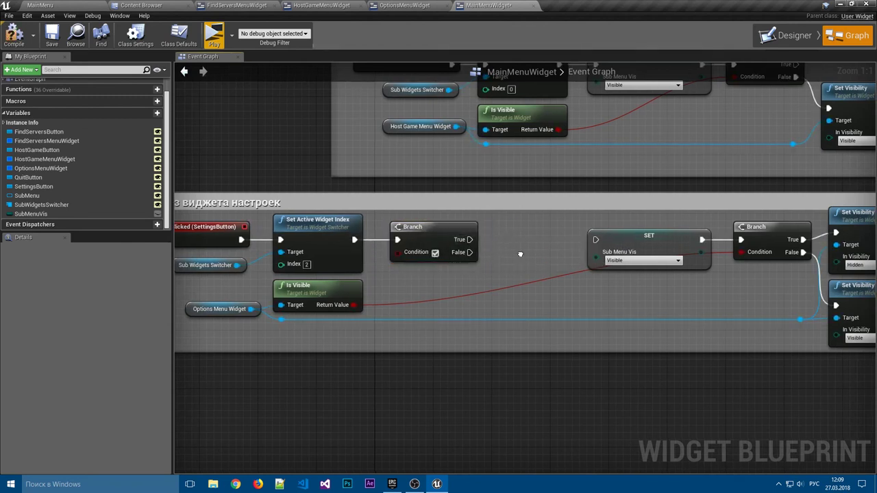
Place a Sub Menu getter and attach an Is Visible node to it
right_click_drag(526, 268, 591, 256)
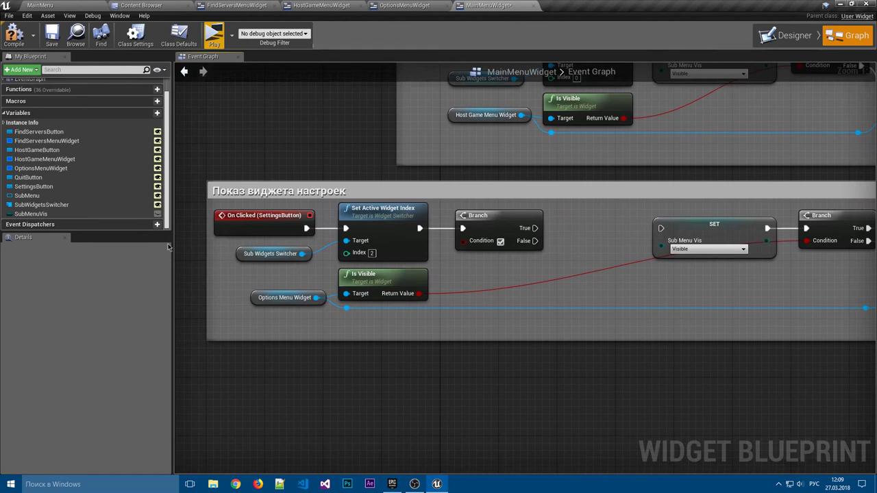
mouse_move(28, 195)
left_mouse_down("ctrl")
mouse_move(261, 317)
mouse_move(343, 330)
left_mouse_up("ctrl")
type("шы")
key("BackSpace")
key("BackSpace")
key("alt+shift")
type("is vos")
key("BackSpace")
key("BackSpace")
type("is")
key("Return")
left_click_drag(345, 332, 345, 324)
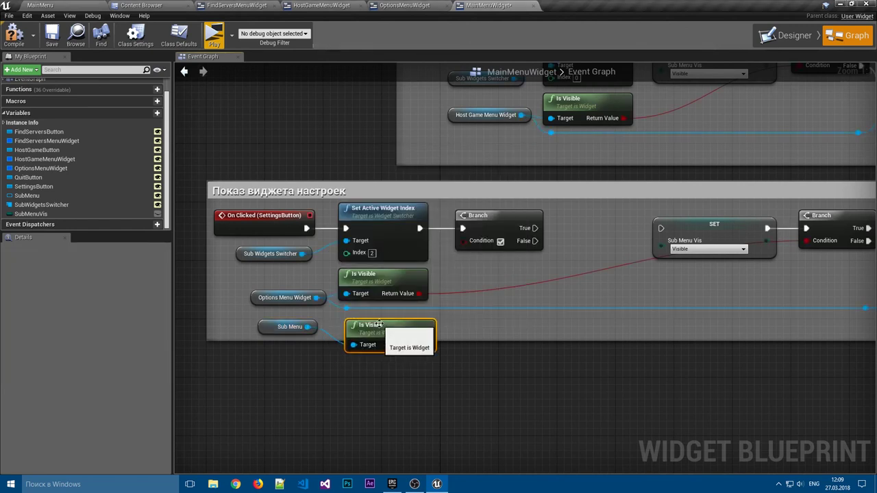
Wire Sub Menu's Is Visible into the Branch Condition and False into SET SubMenuVis
left_click_drag(417, 345, 463, 240)
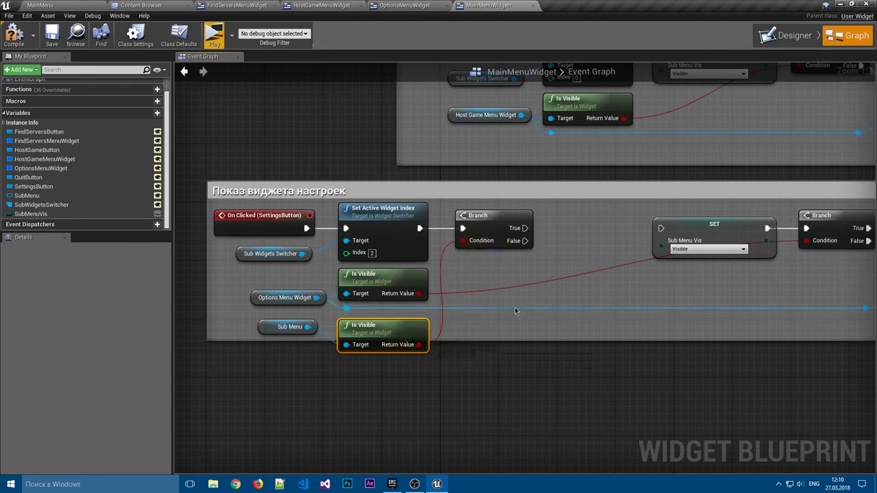
right_click_drag(517, 312, 462, 316)
mouse_move(466, 245)
left_mouse_down()
mouse_move(604, 232)
mouse_move(531, 245)
mouse_move(541, 240)
left_mouse_up()
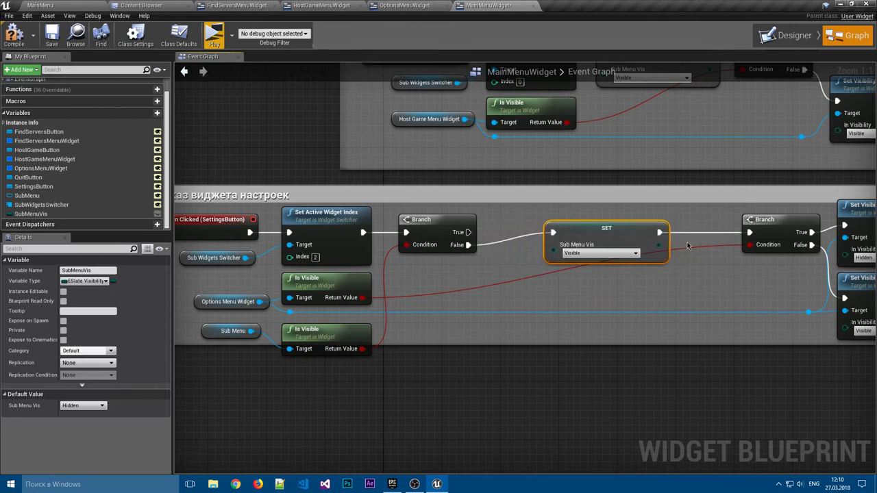
right_click_drag(531, 256, 390, 236)
right_click_drag(509, 261, 613, 260)
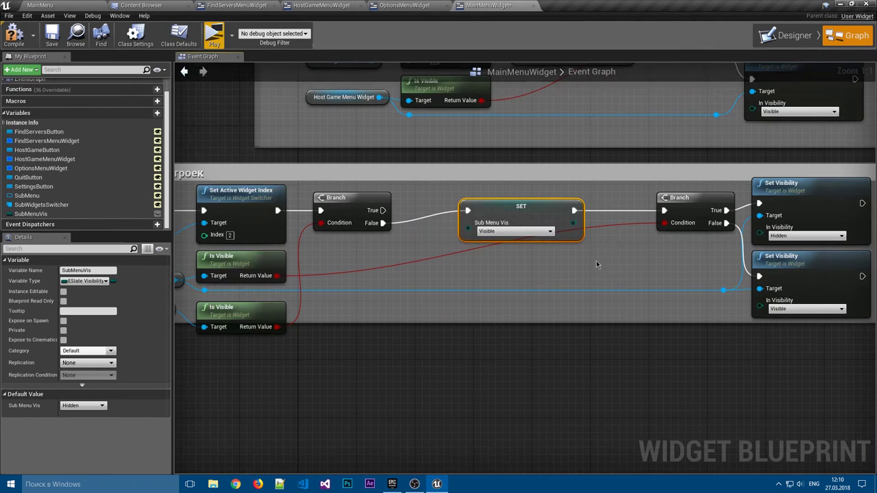
Duplicate the SubMenuVis setter, wire it to the Branch's True output, and set it to Hidden
left_click(21, 45)
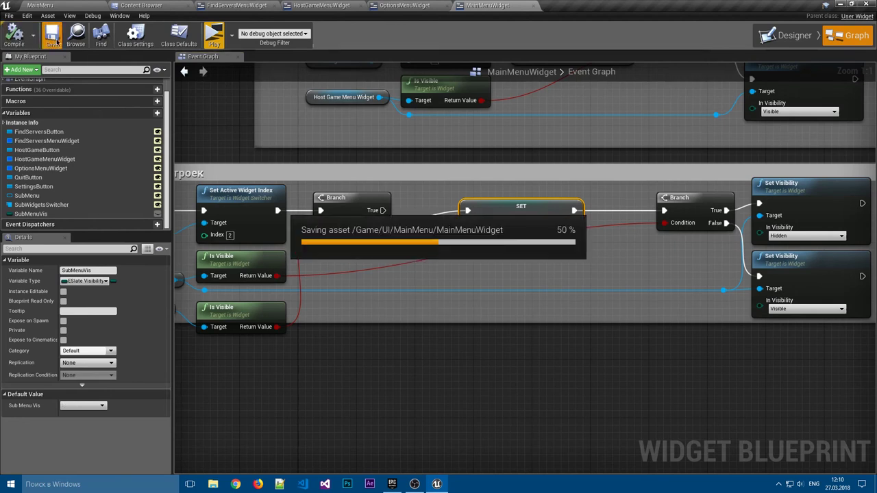
mouse_move(498, 210)
left_mouse_down()
mouse_move(499, 227)
mouse_move(507, 181)
left_mouse_up()
key("ctrl+w")
left_click_drag(380, 210, 467, 181)
left_click(514, 201)
left_click(487, 222)
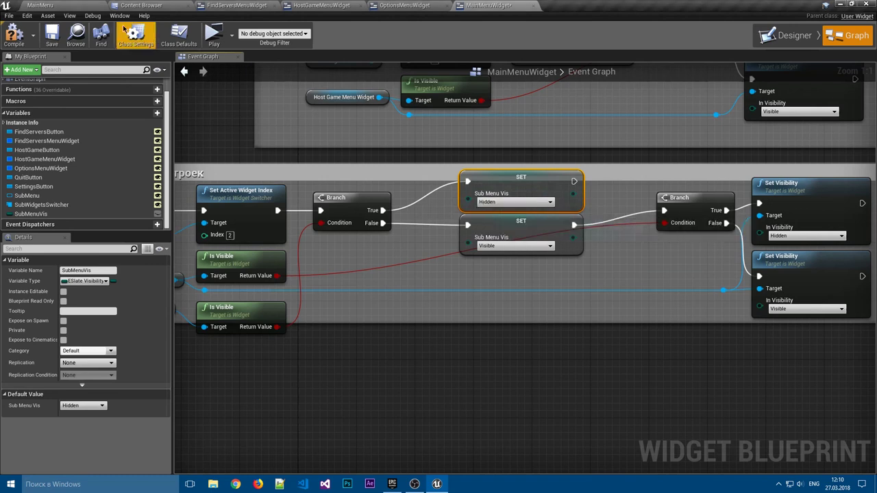
Play the game preview, toggle the Настройки panel ten times, then stop the preview
left_click(218, 43)
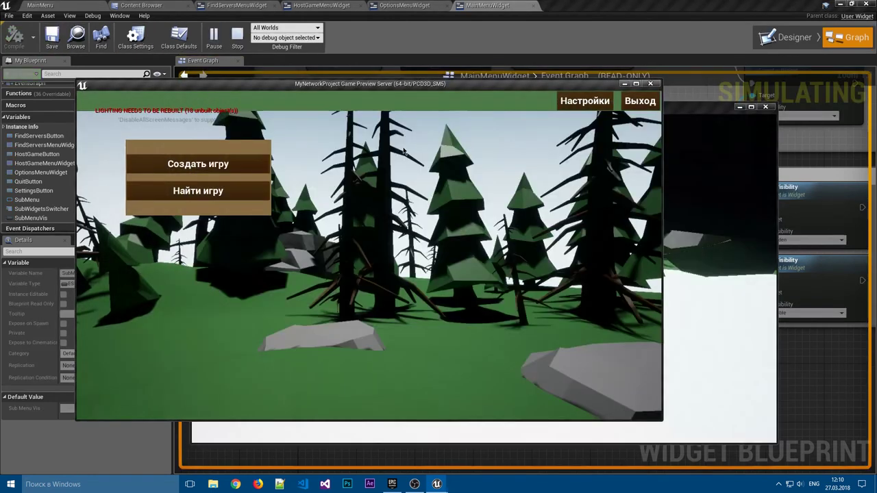
left_click(584, 100)
left_click(584, 100)
left_click(583, 100)
left_click(584, 100)
left_click(584, 101)
left_click(584, 100)
left_click(583, 100)
left_click(584, 100)
left_click(584, 100)
left_click(584, 100)
left_click(640, 100)
Enlarge the settings comment box downward to fit the whole settings graph
left_click(468, 246)
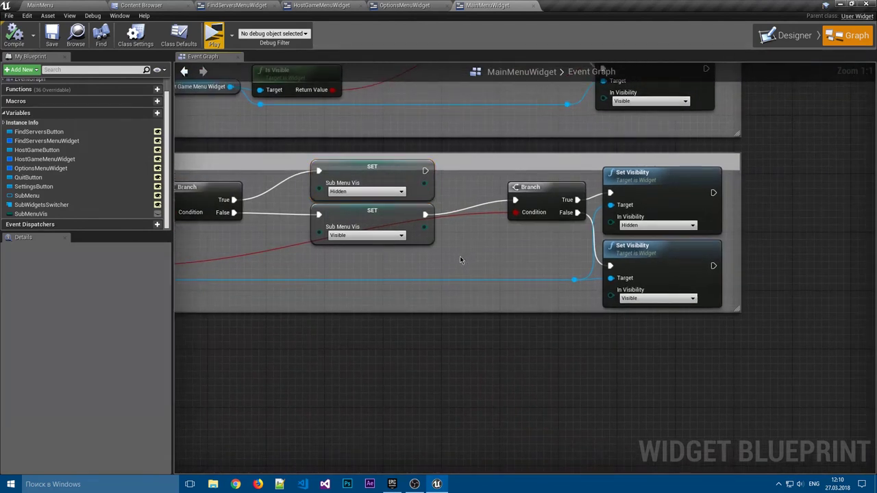
right_click_drag(468, 246, 703, 283)
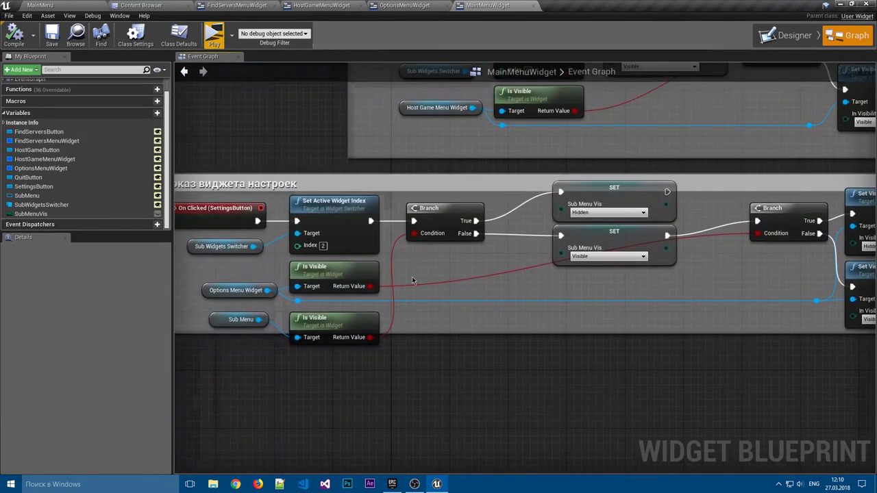
mouse_move(326, 231)
right_mouse_down()
mouse_move(398, 256)
mouse_move(334, 265)
right_mouse_up()
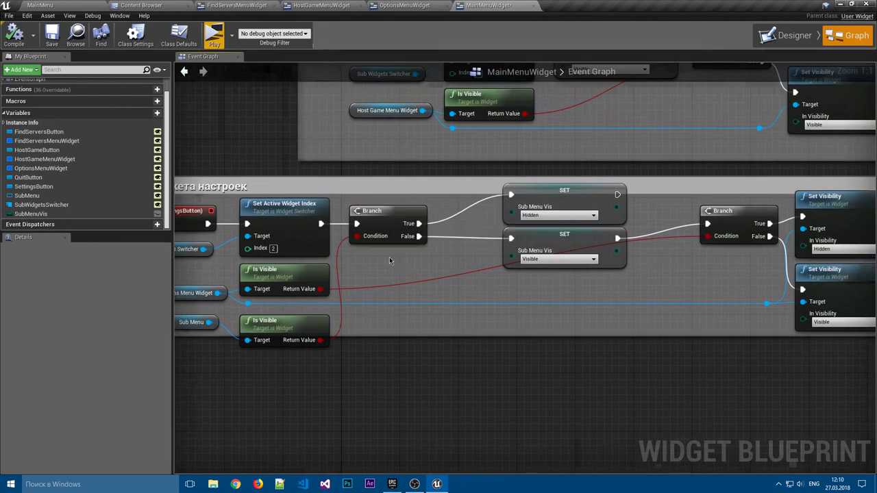
right_click_drag(389, 260, 425, 265)
left_click_drag(408, 334, 418, 356)
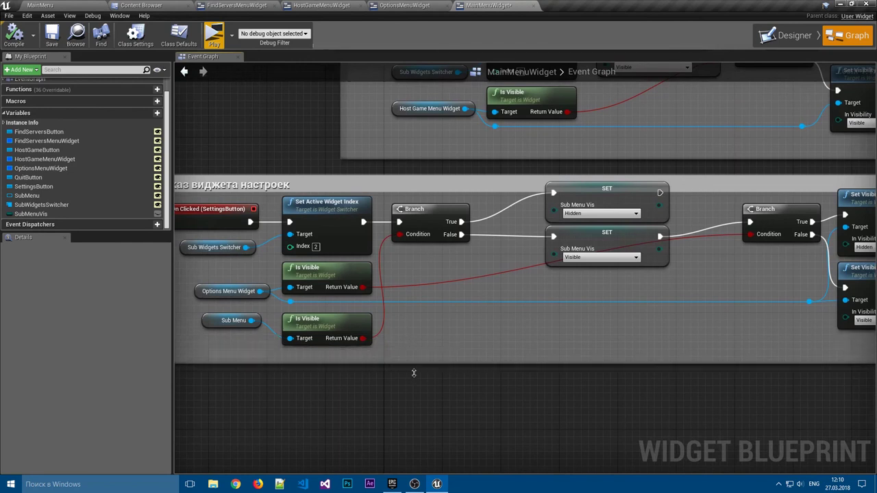
Wire the Hidden SubMenuVis setter into the right Branch, then compile and save the widget blueprint
left_click(591, 239)
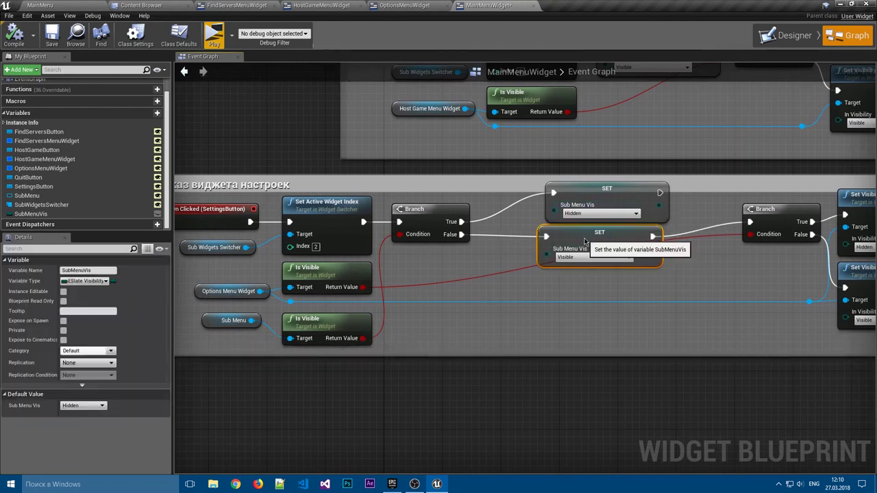
mouse_move(676, 276)
left_mouse_down()
mouse_move(595, 198)
mouse_move(544, 213)
left_mouse_up()
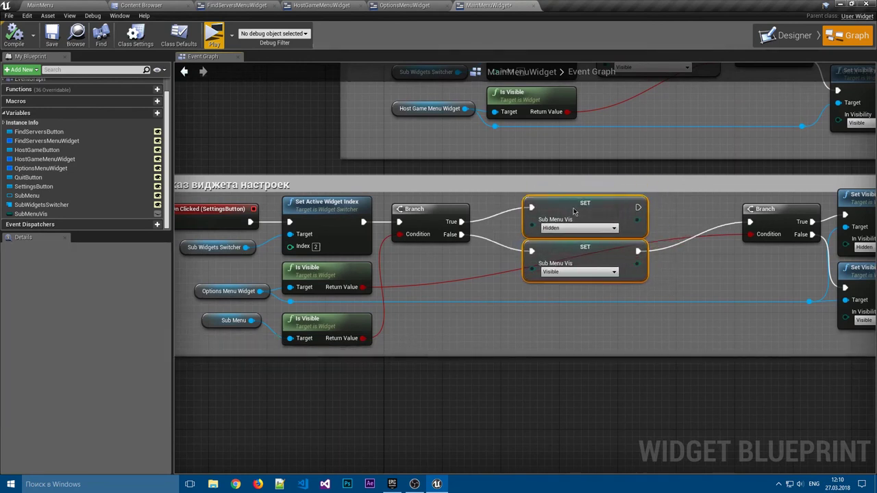
right_click_drag(598, 277, 579, 270)
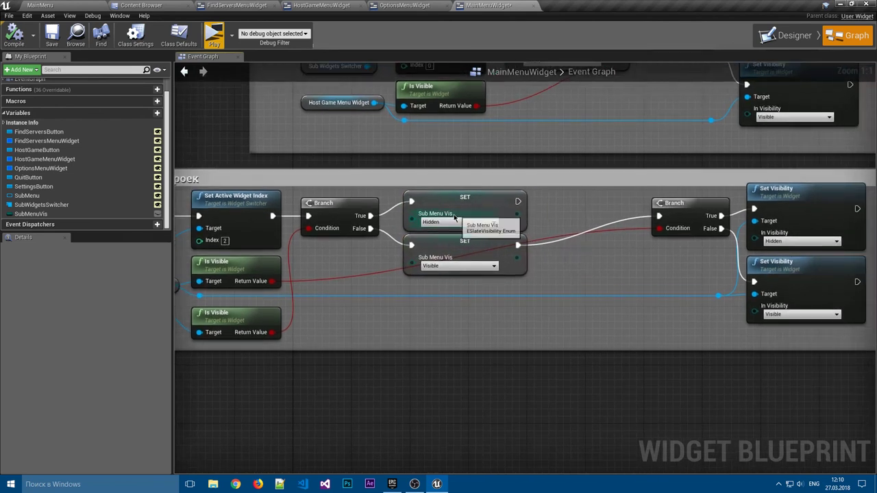
right_click_drag(298, 324, 375, 303)
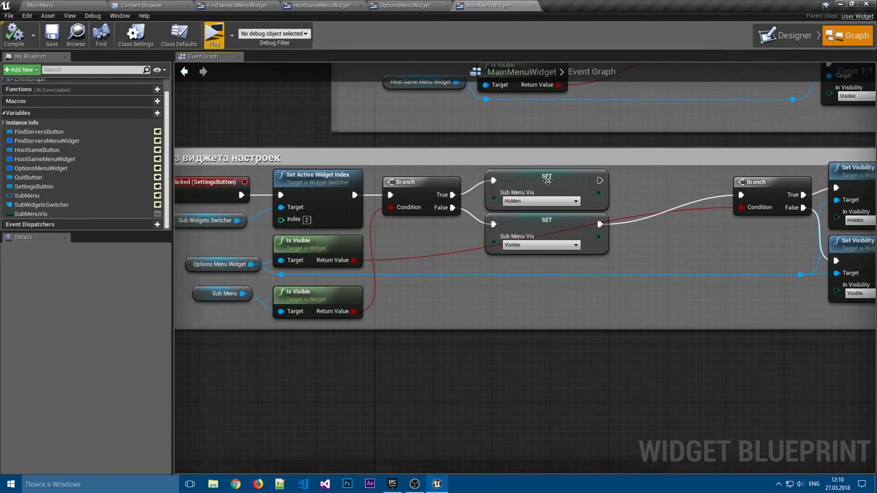
right_click_drag(609, 185, 412, 206)
left_click_drag(403, 201, 544, 217)
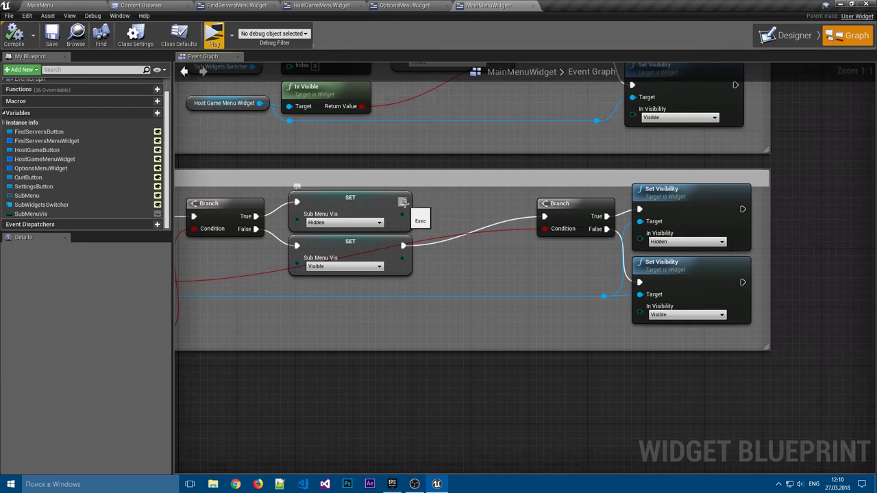
left_click(14, 34)
left_click(51, 34)
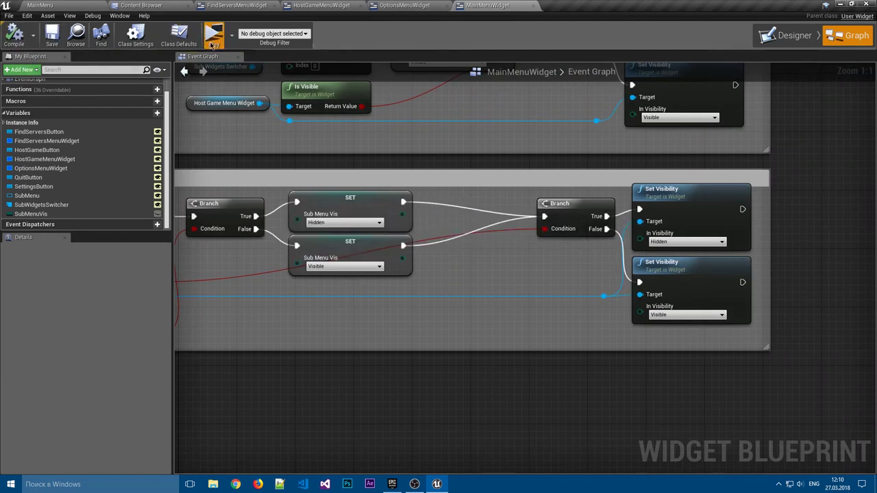
Start the game preview and toggle the Настройки panel on and off repeatedly
left_click(212, 35)
left_click(599, 101)
left_click(598, 102)
left_click(595, 102)
left_click(591, 103)
left_click(589, 103)
left_click(588, 103)
left_click(588, 103)
left_click(588, 103)
left_click(587, 103)
Switch between the server settings, Поиск игры and Настройки panels, opening and closing each
left_click(263, 163)
left_click(593, 104)
left_click(593, 102)
left_click(255, 185)
left_click(250, 162)
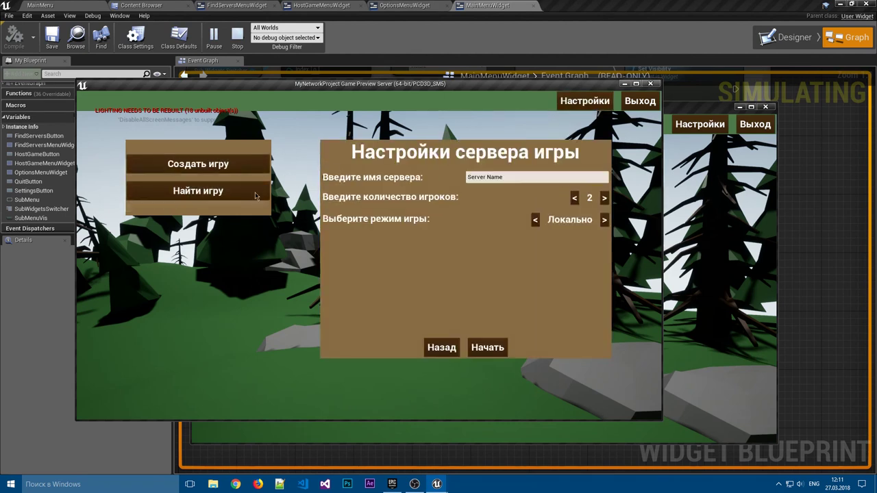
left_click(256, 194)
left_click(251, 162)
left_click(453, 345)
left_click(241, 170)
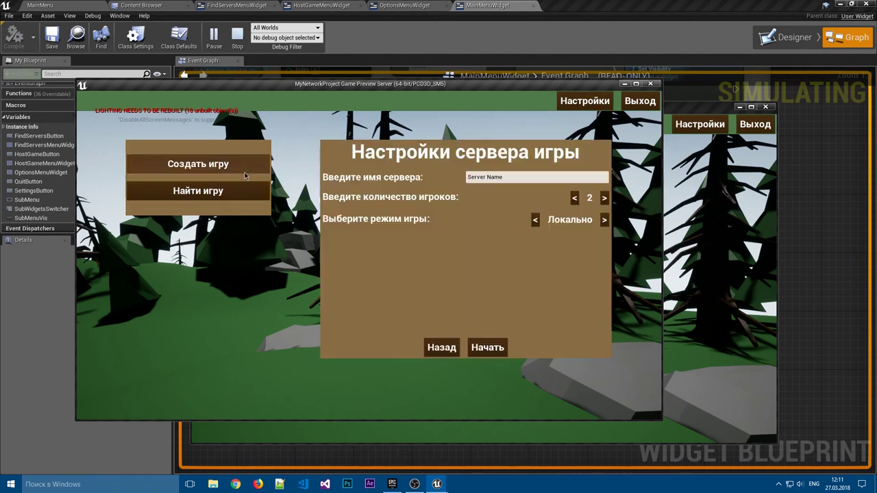
left_click(456, 342)
left_click(602, 108)
left_click(604, 106)
Move the preview window right and open and close Настройки twice more
left_click_drag(400, 94, 449, 92)
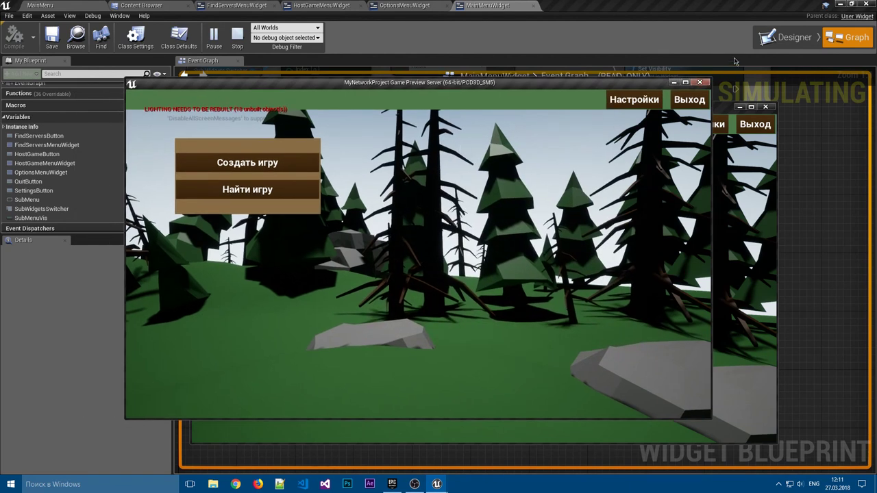
left_click(634, 100)
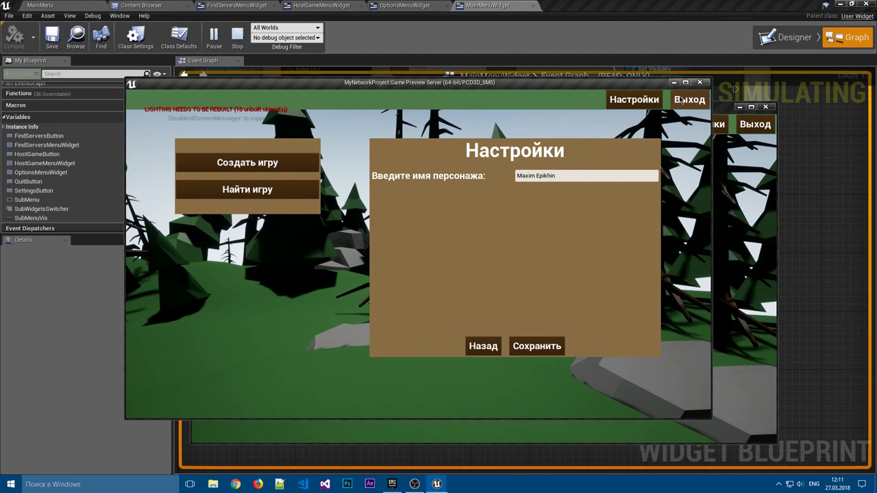
left_click(644, 100)
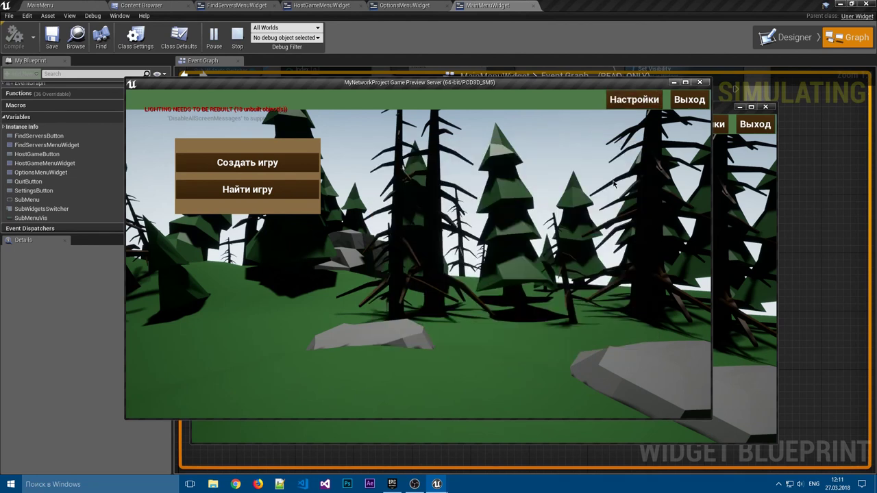
left_click(634, 100)
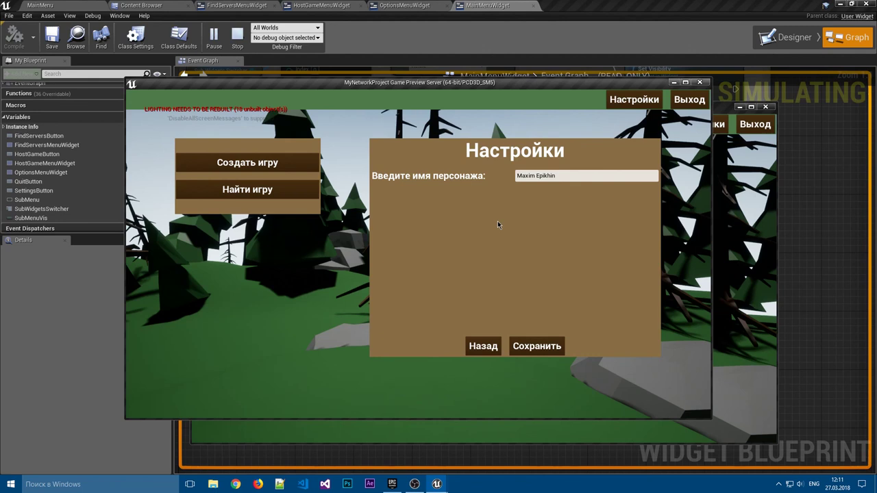
left_click(624, 108)
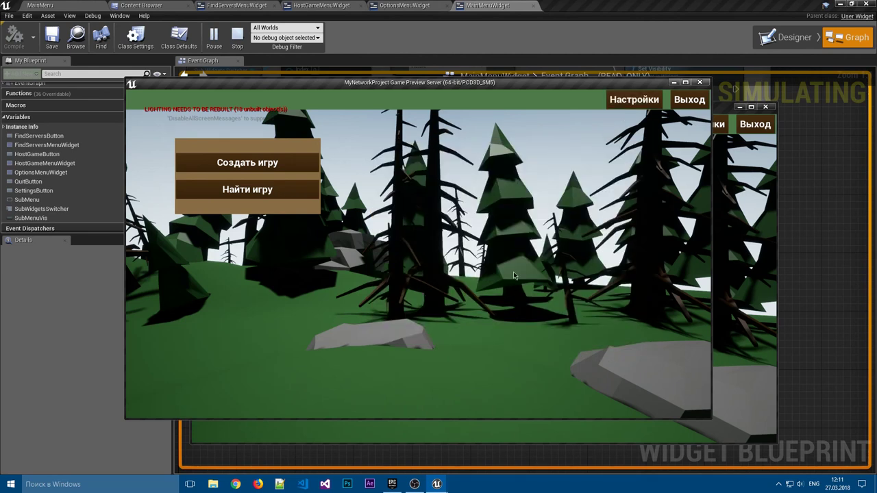
mouse_move(559, 85)
left_mouse_down()
mouse_move(561, 105)
mouse_move(560, 87)
left_mouse_up()
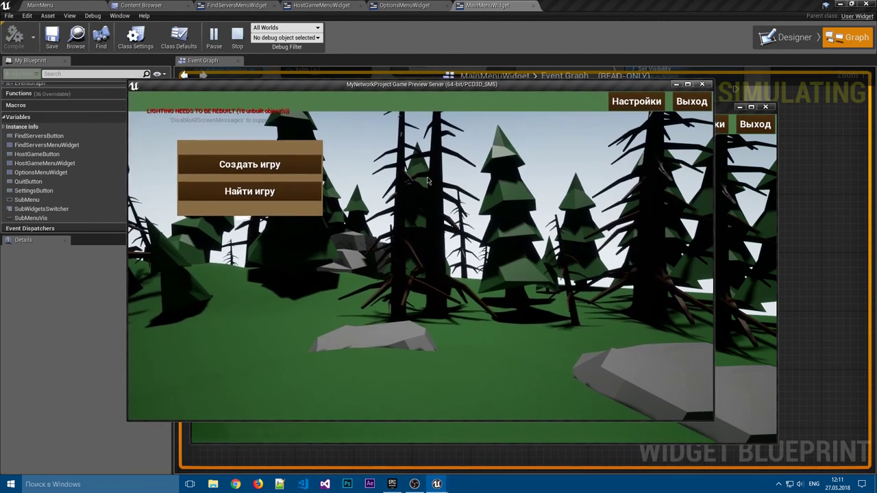